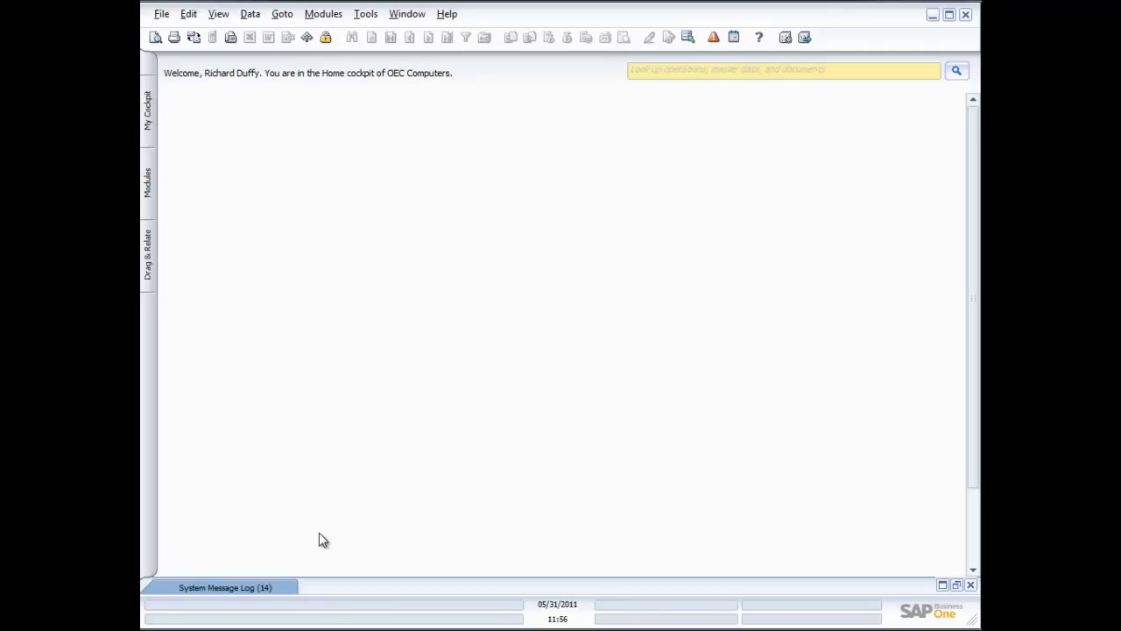
Open a new sales quotation from the Sales - A/R module and reposition its window beside the module list.
{"action": "left_click", "coordinate": [147, 180]}
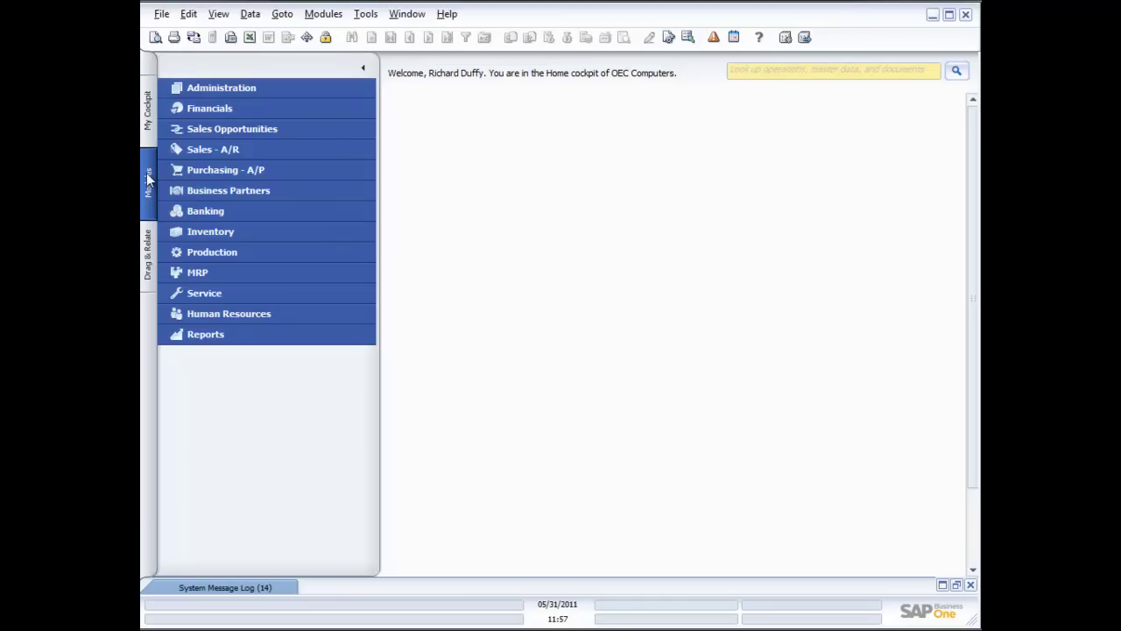
{"action": "left_click", "coordinate": [200, 149]}
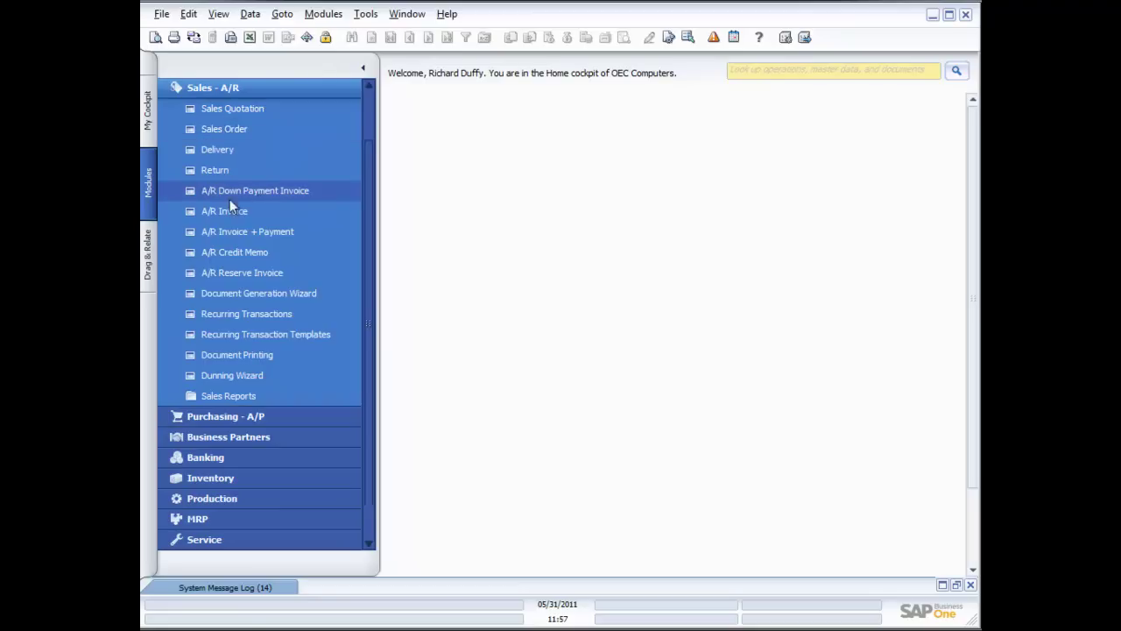
{"action": "left_click", "coordinate": [221, 111]}
{"action": "left_click_drag", "start_coordinate": [606, 132], "coordinate": [538, 101]}
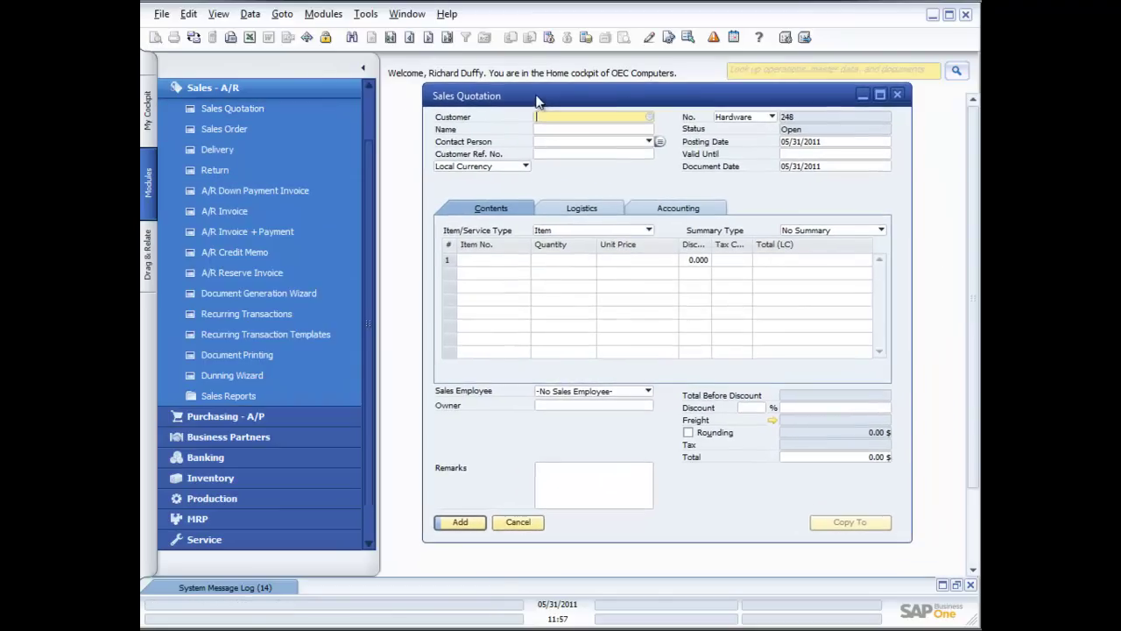
Look up all business partners with the * wildcard and choose Earthshaker Corporation as the quotation's customer.
{"action": "left_click", "coordinate": [651, 118]}
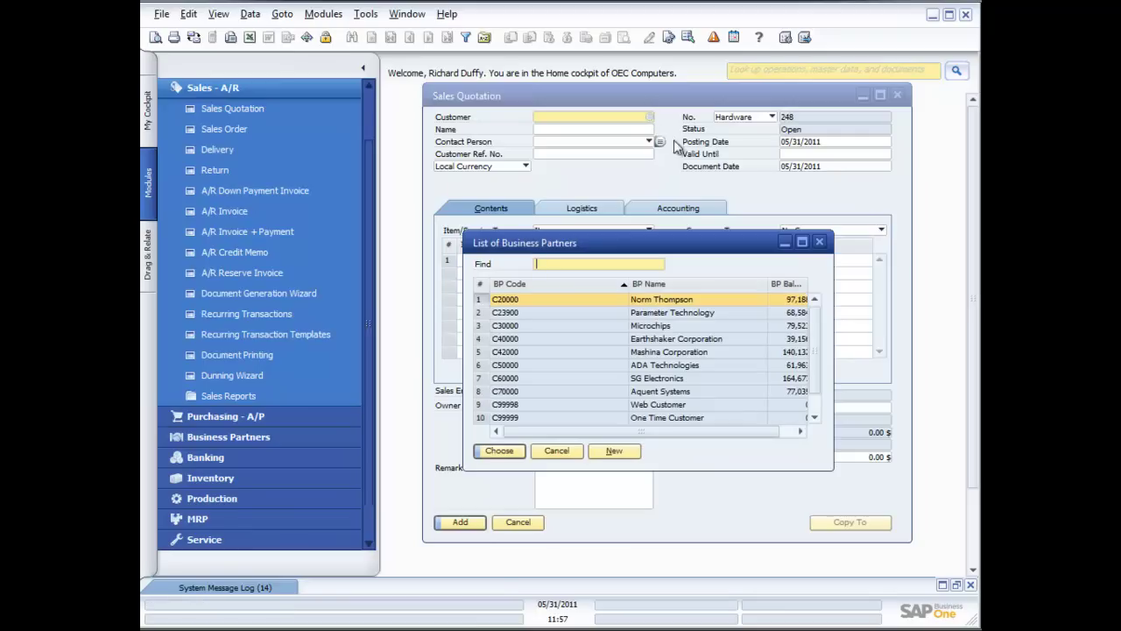
{"action": "left_click", "coordinate": [821, 242]}
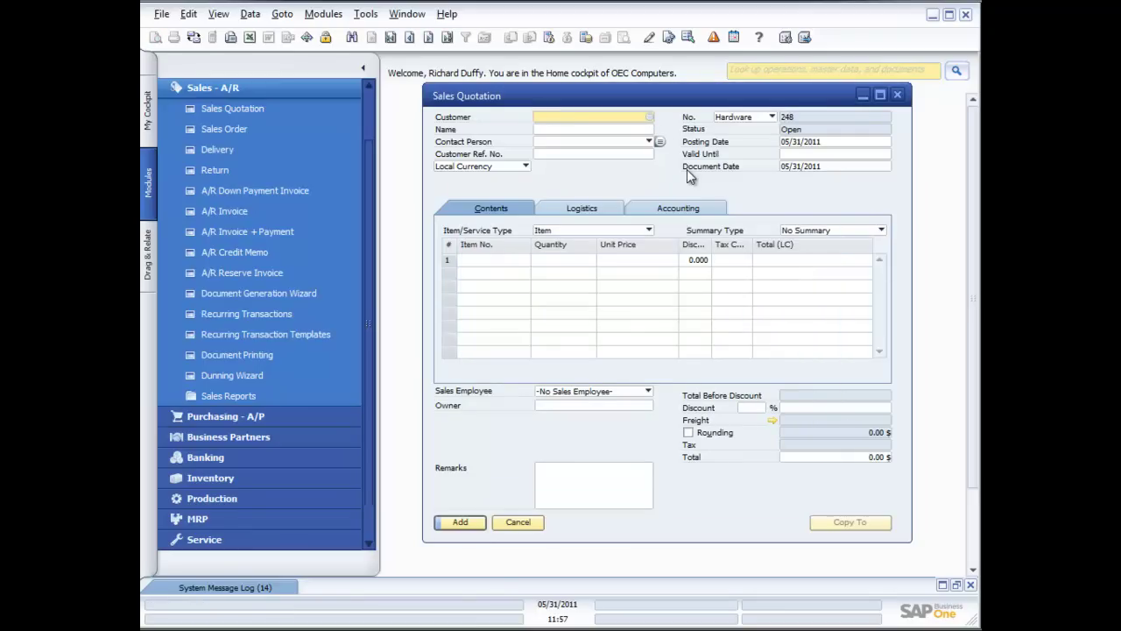
{"action": "type", "text": "*"}
{"action": "key", "text": "Tab"}
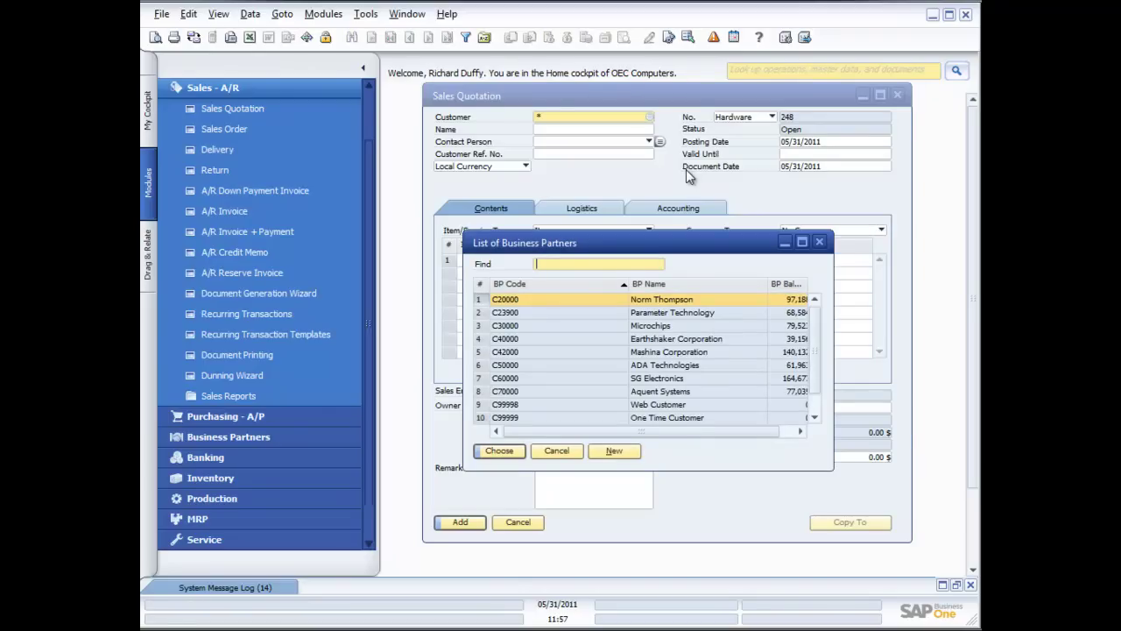
{"action": "double_click", "coordinate": [540, 338]}
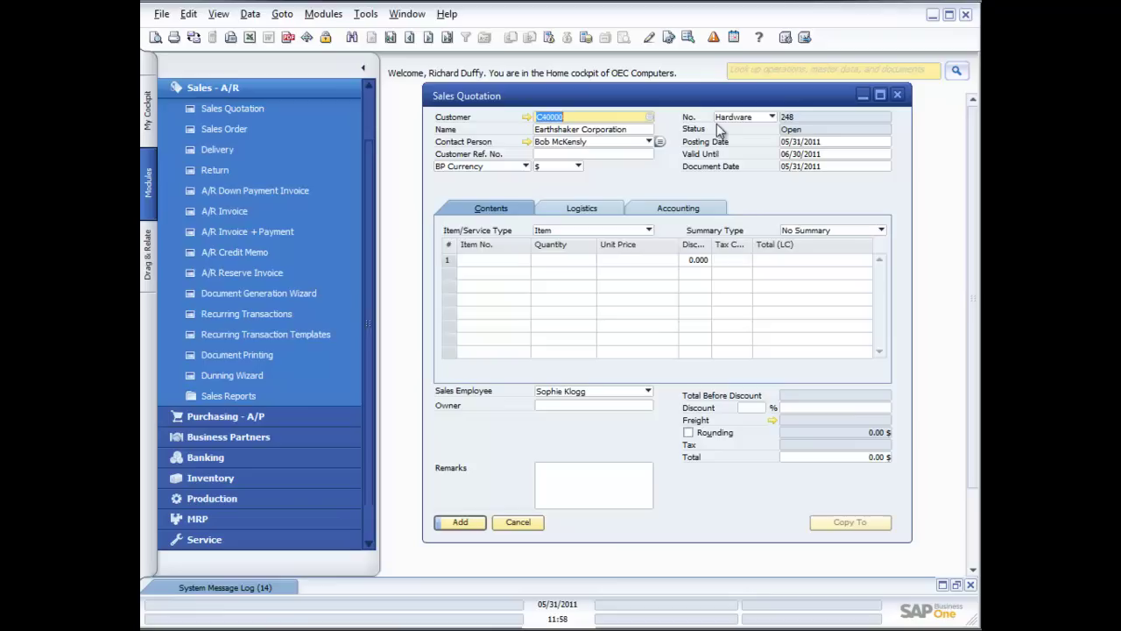
Check the quotation's customer reference number, posting date, valid-until date and document date fields.
{"action": "left_click", "coordinate": [549, 154]}
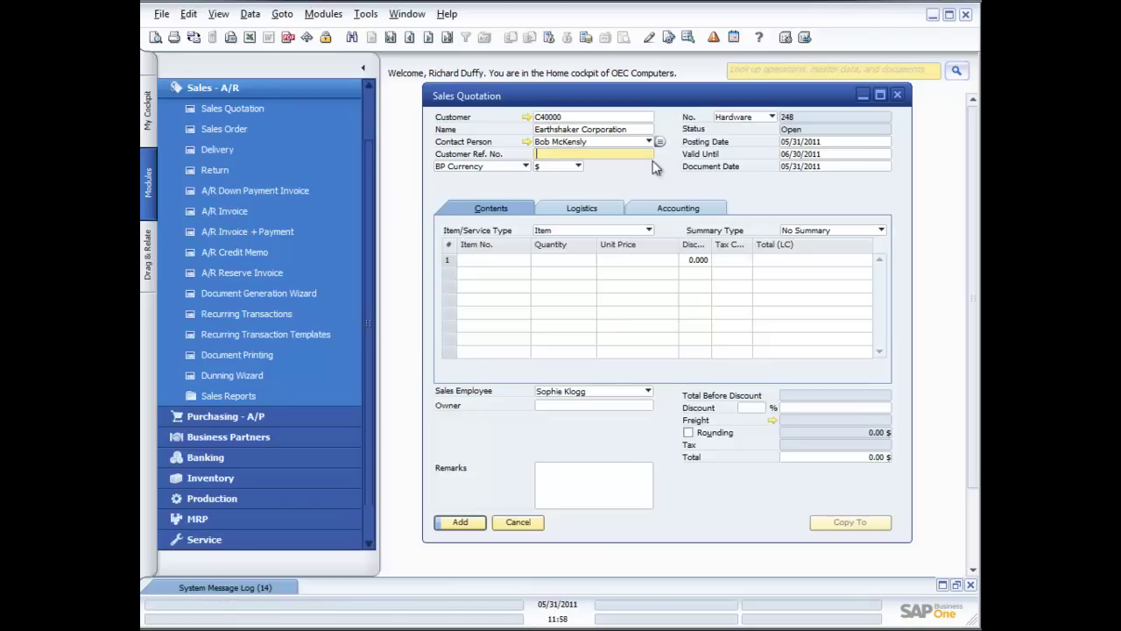
{"action": "left_click", "coordinate": [820, 143]}
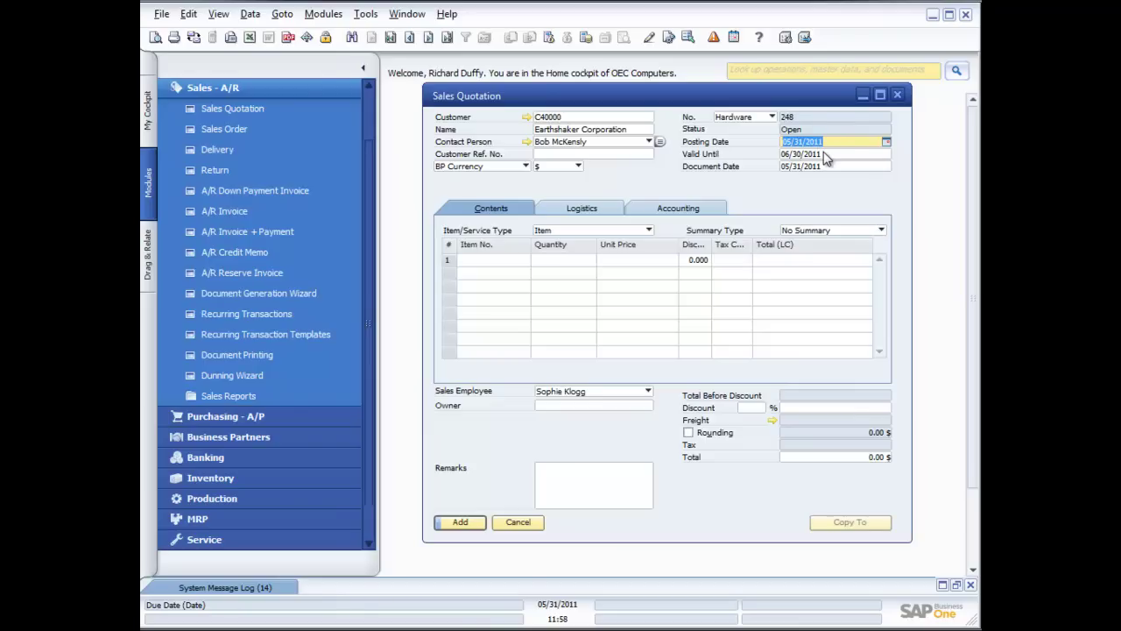
{"action": "left_click", "coordinate": [828, 155]}
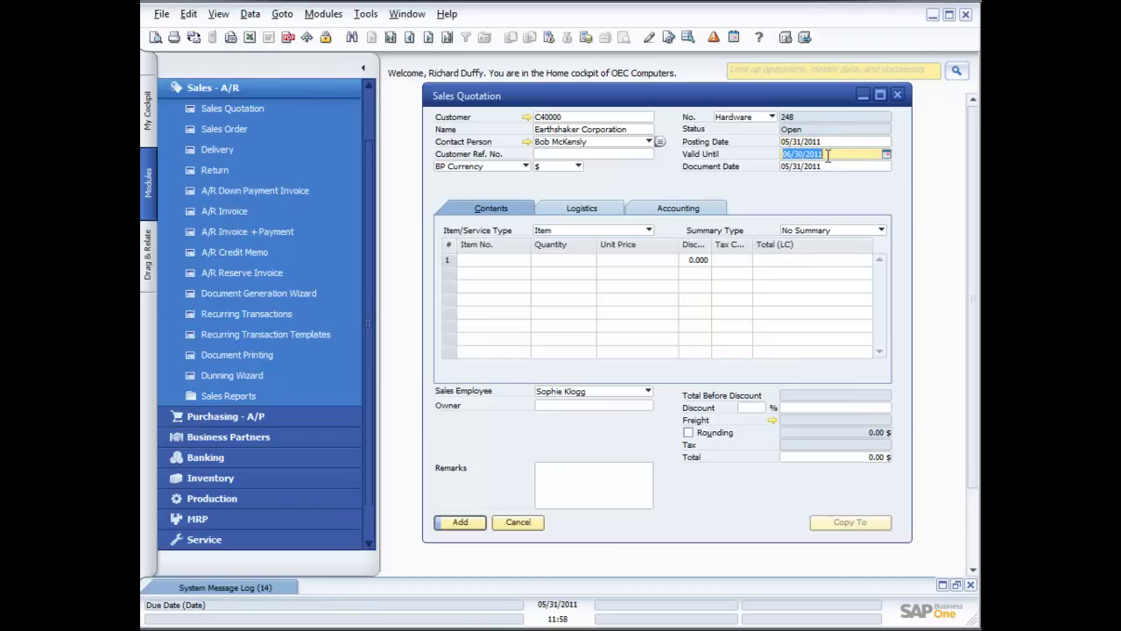
{"action": "left_click", "coordinate": [828, 166]}
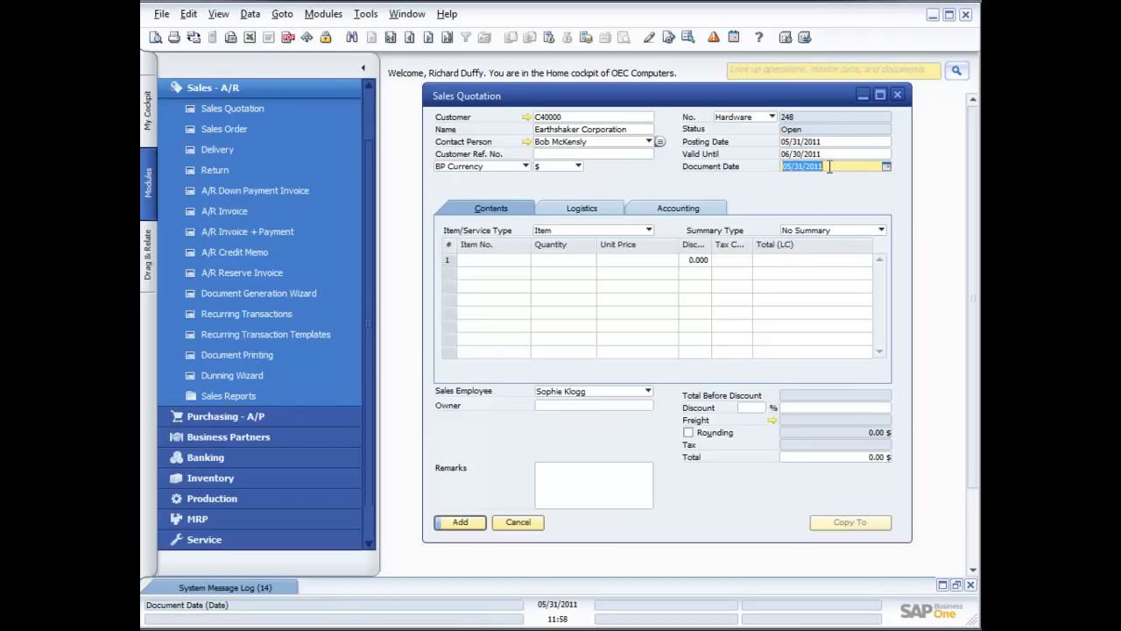
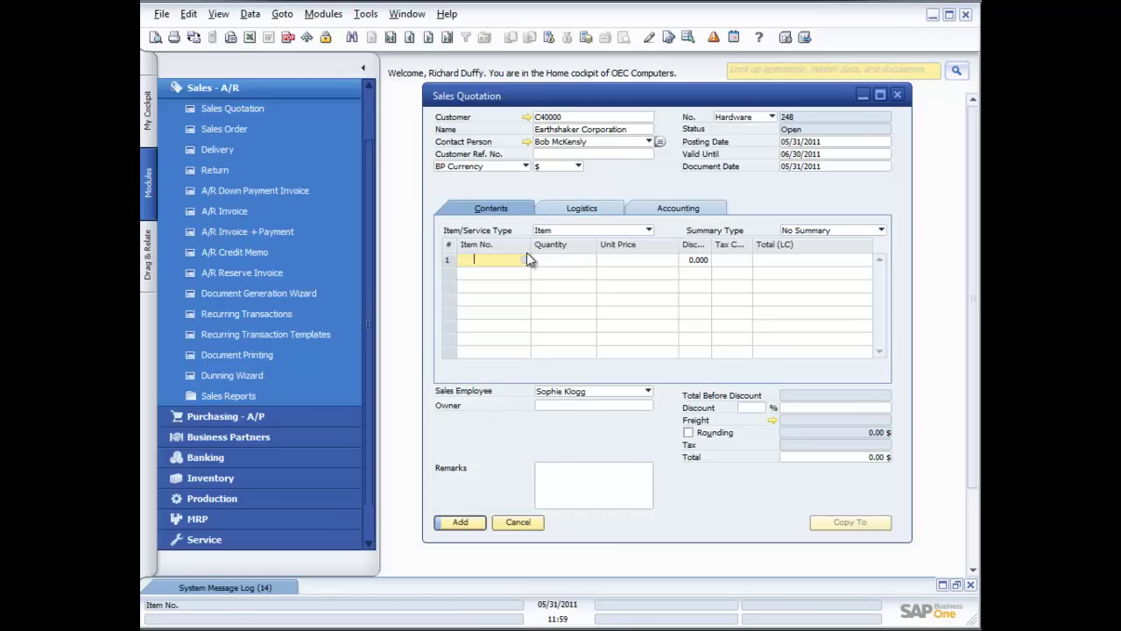
Add item A00001 (IBM Infoprint 1312) on the first quotation row with a quantity of 5.
{"action": "left_click", "coordinate": [524, 260]}
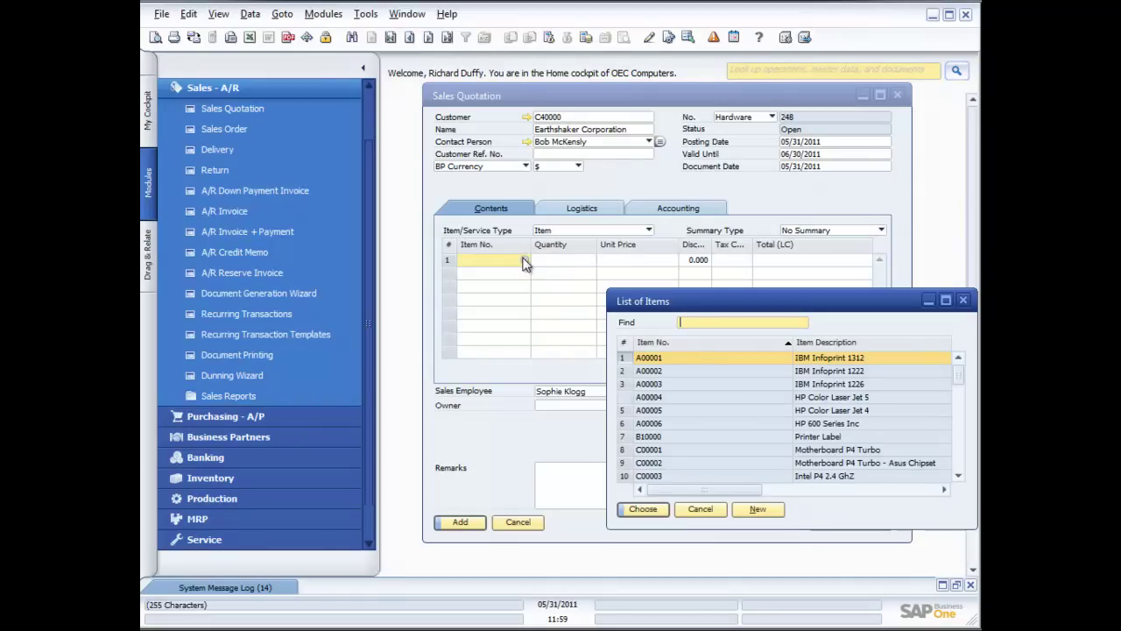
{"action": "double_click", "coordinate": [726, 358]}
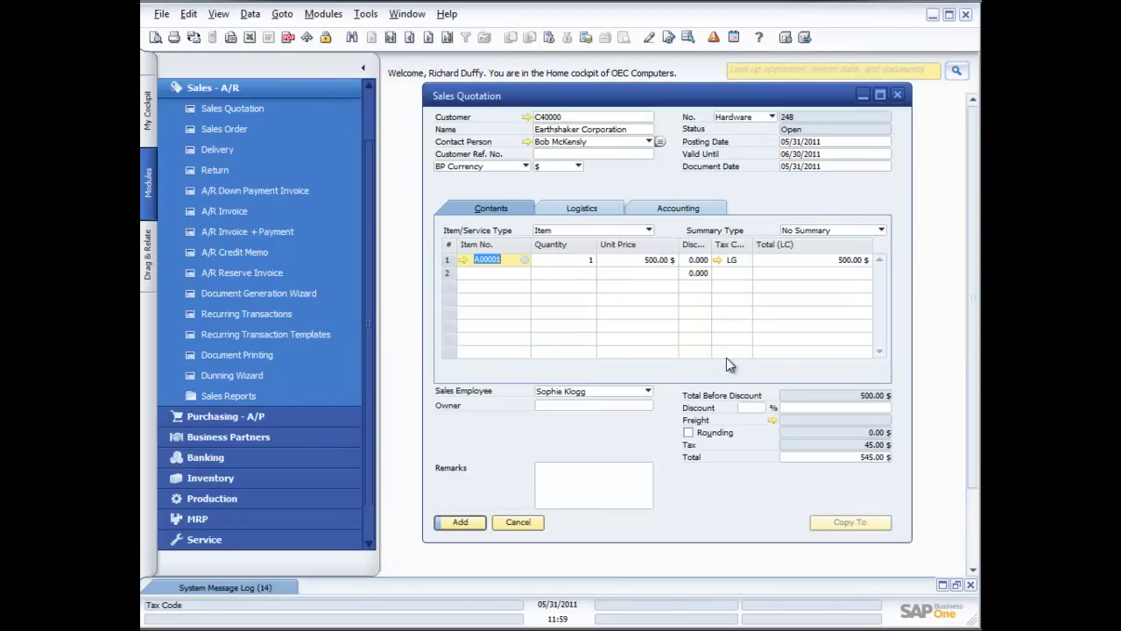
{"action": "left_click", "coordinate": [567, 260]}
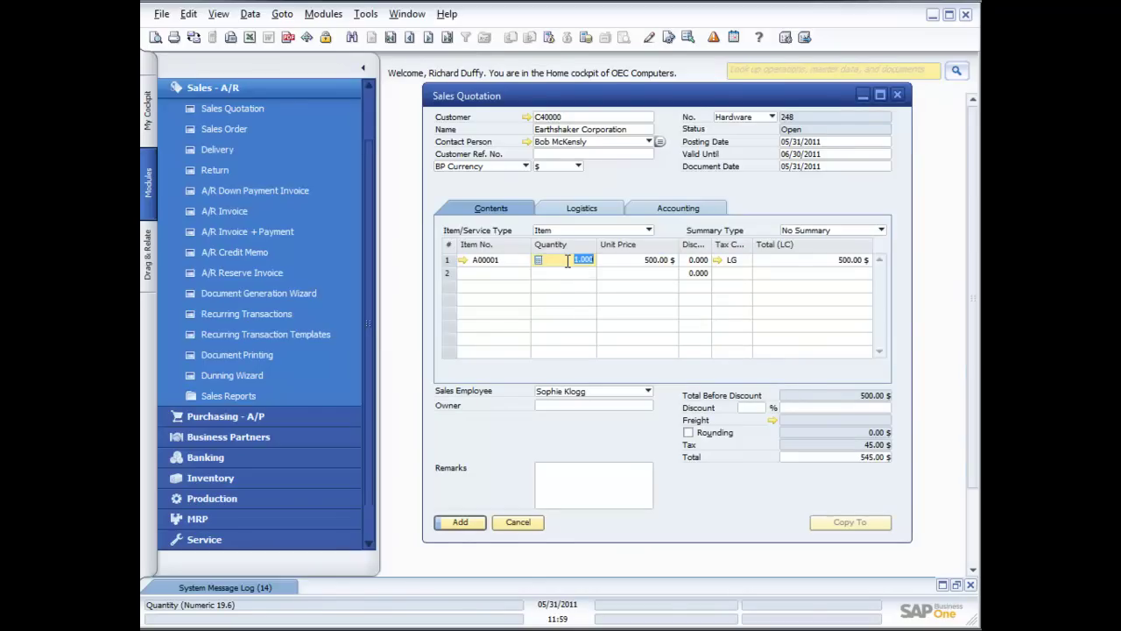
{"action": "type", "text": "5"}
{"action": "key", "text": "Tab"}
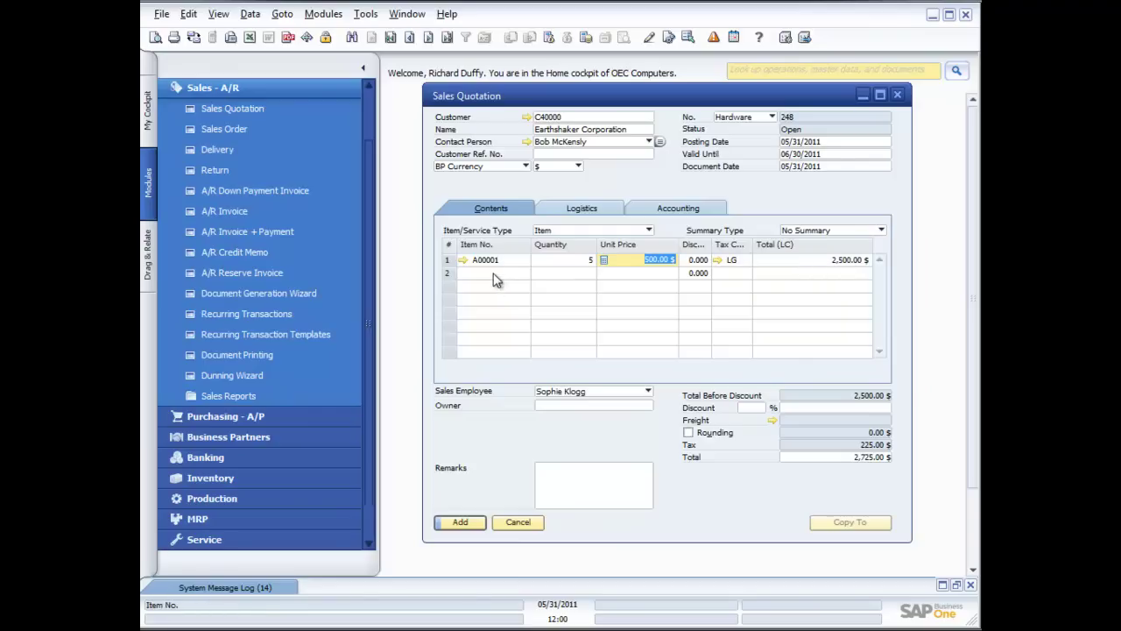
Add item A00002 (IBM Infoprint 1222) on the second row with a quantity of 5 and save the quotation.
{"action": "left_click", "coordinate": [526, 275]}
{"action": "left_click", "coordinate": [526, 274]}
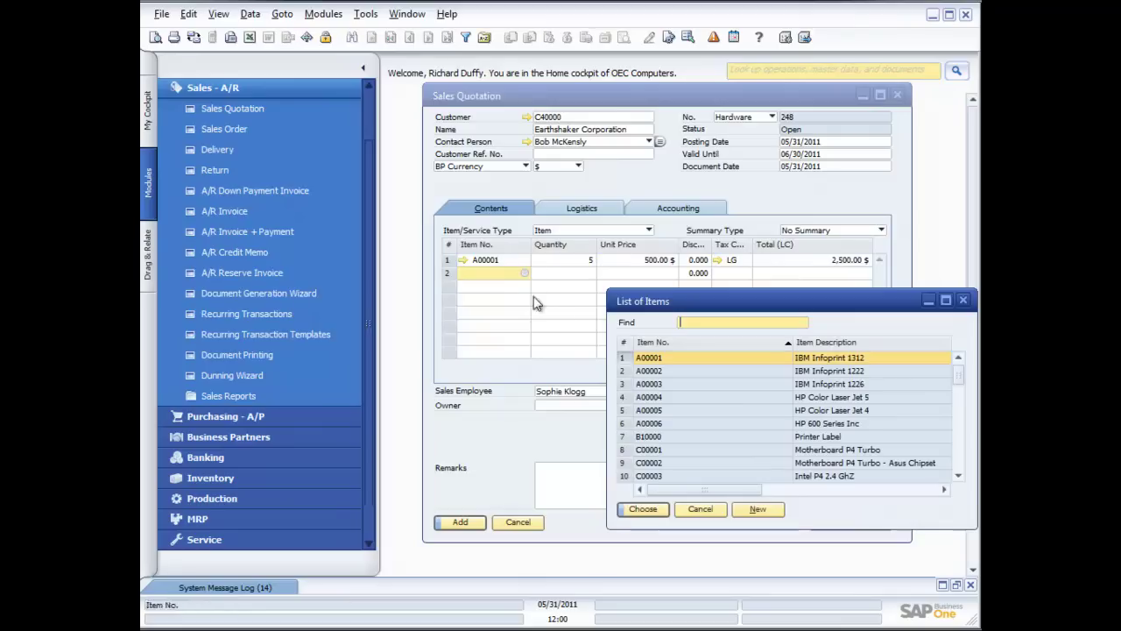
{"action": "double_click", "coordinate": [656, 366]}
{"action": "left_click", "coordinate": [590, 272]}
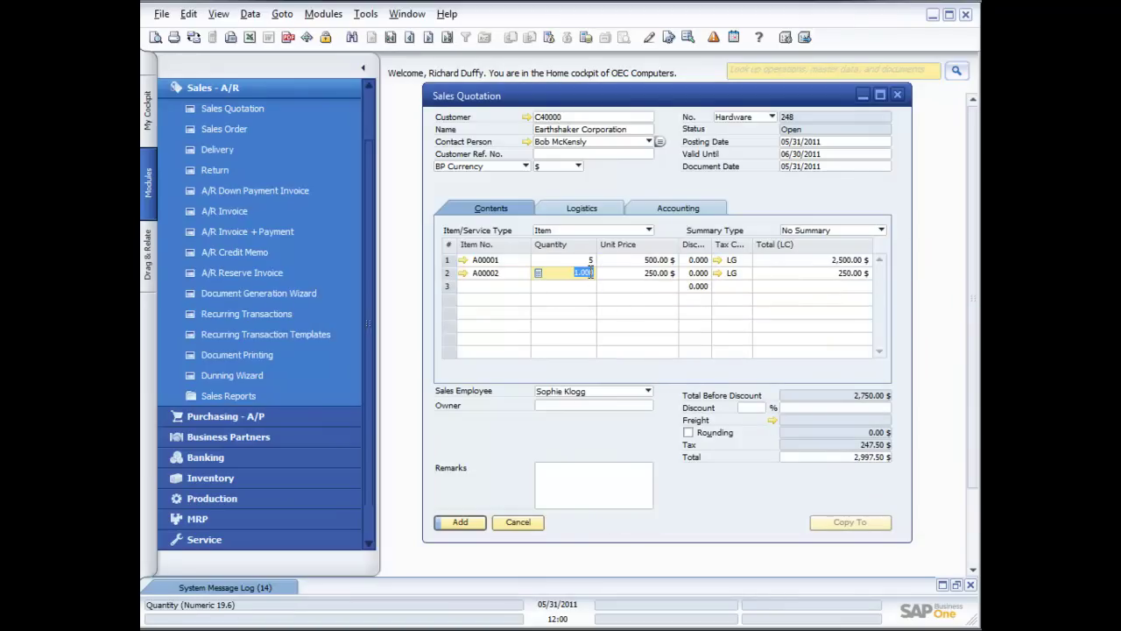
{"action": "key", "text": "BackSpace"}
{"action": "type", "text": "5"}
{"action": "key", "text": "Tab"}
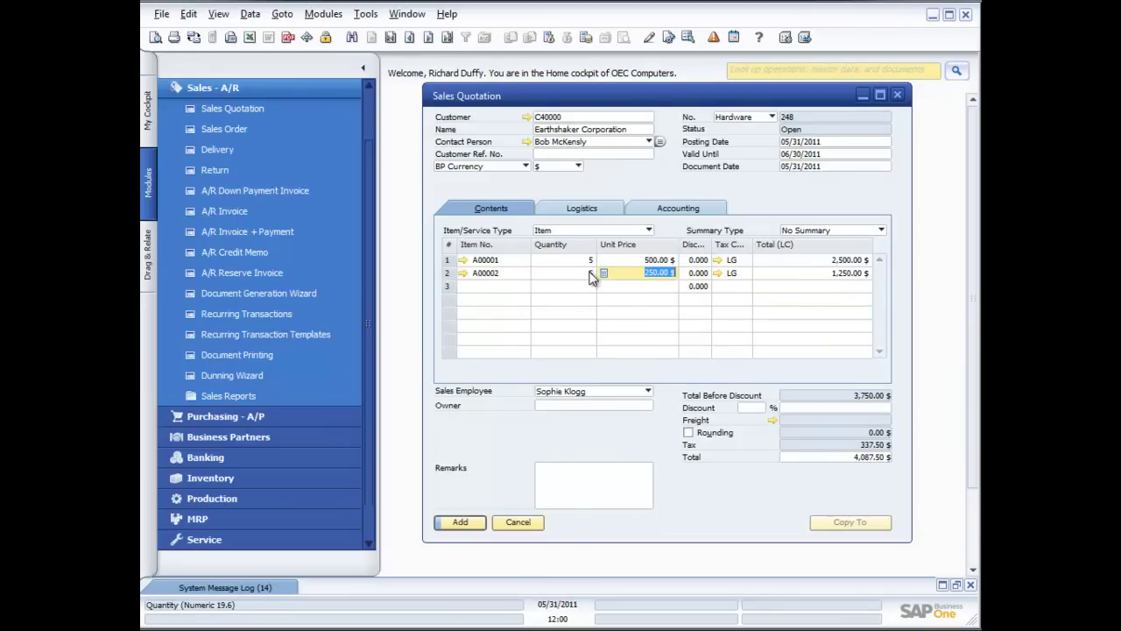
{"action": "left_click", "coordinate": [456, 522]}
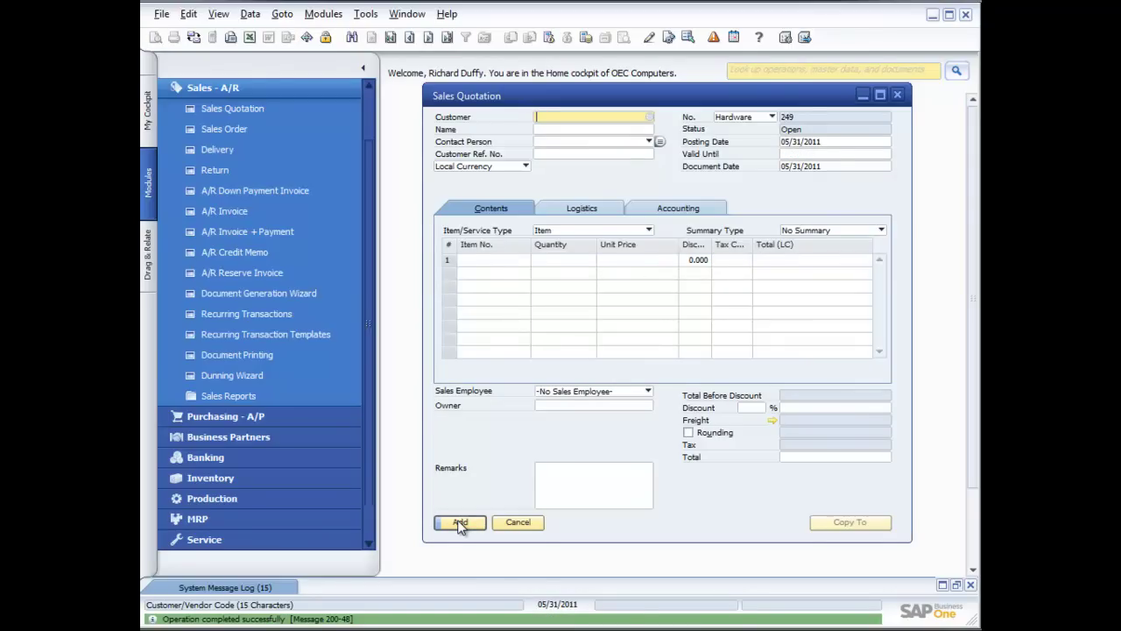
Reopen the last saved quotation and examine its gross profit and the available base price options, closing without changes.
{"action": "left_click", "coordinate": [447, 37]}
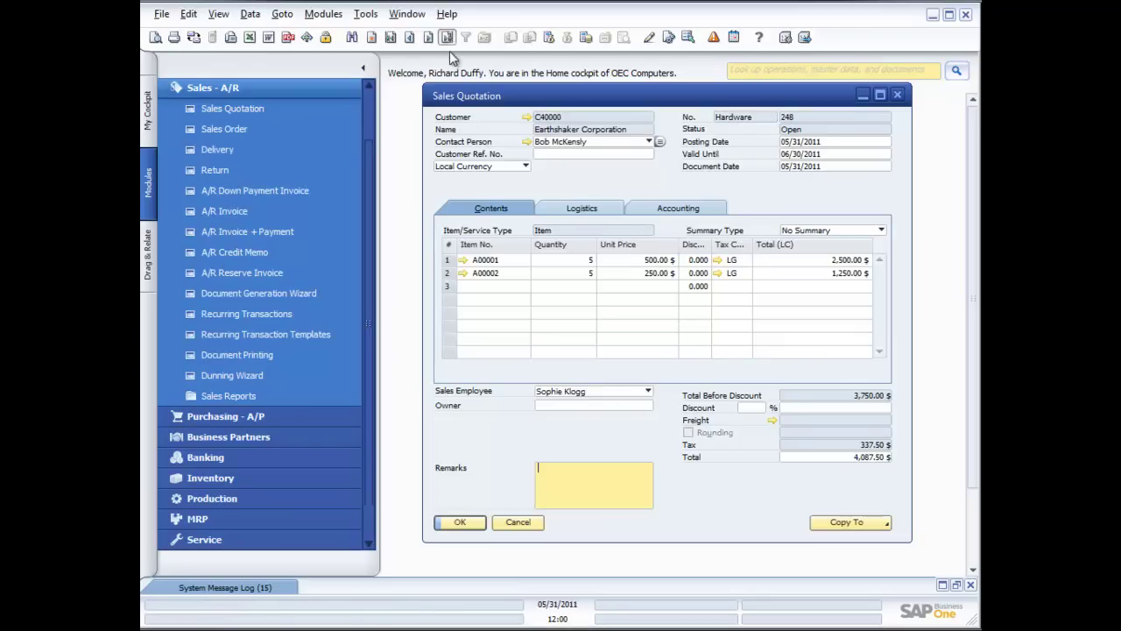
{"action": "left_click", "coordinate": [612, 273]}
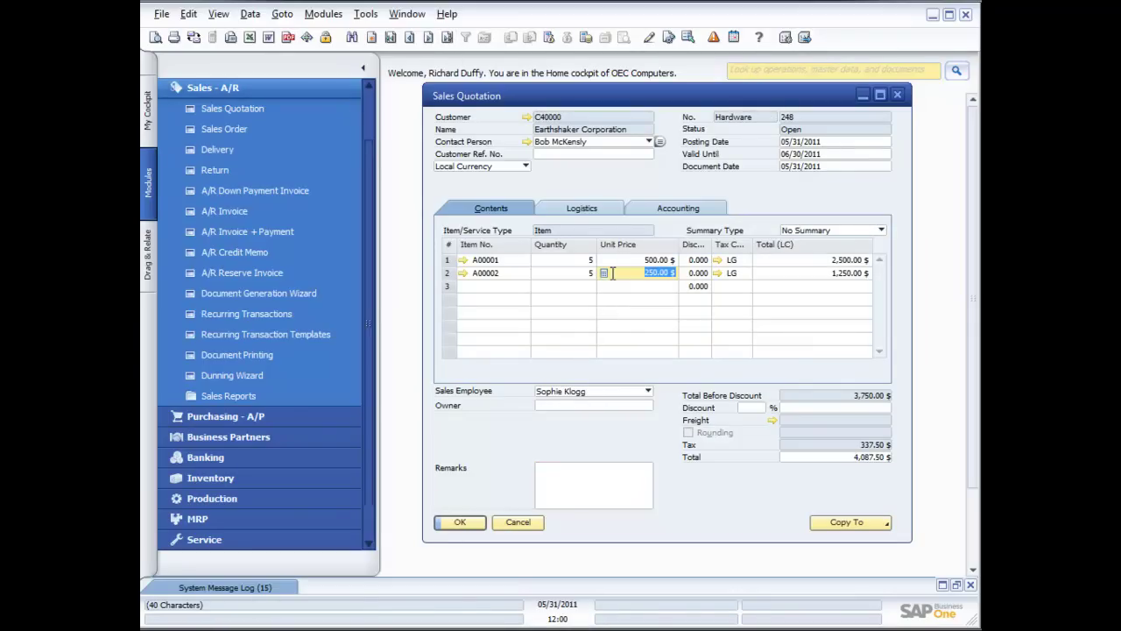
{"action": "right_click", "coordinate": [613, 275]}
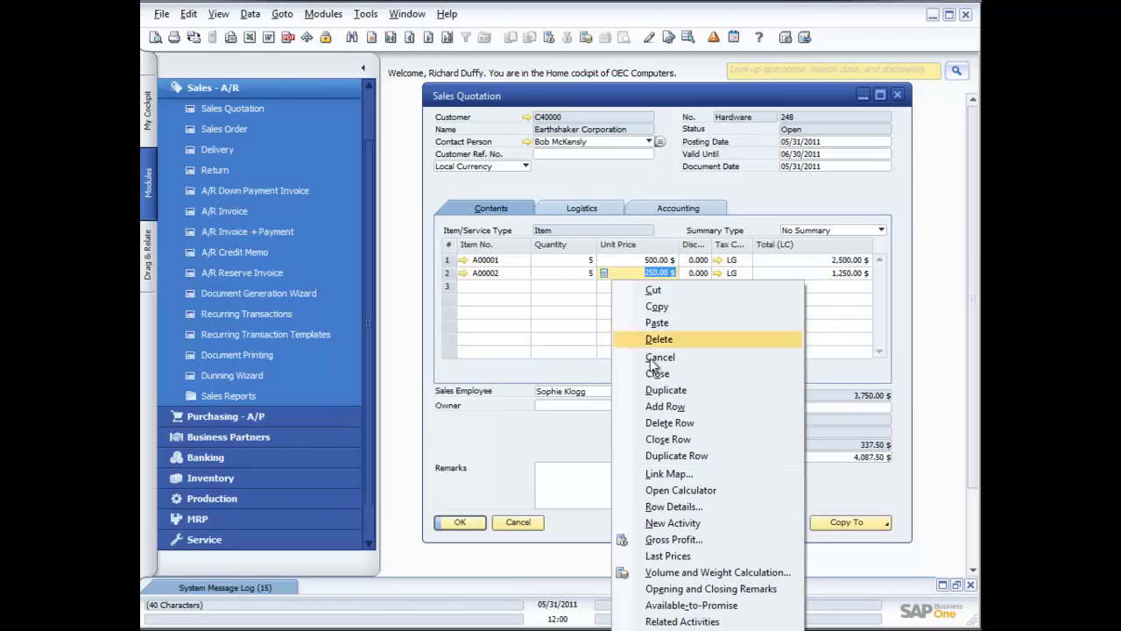
{"action": "left_click", "coordinate": [671, 541]}
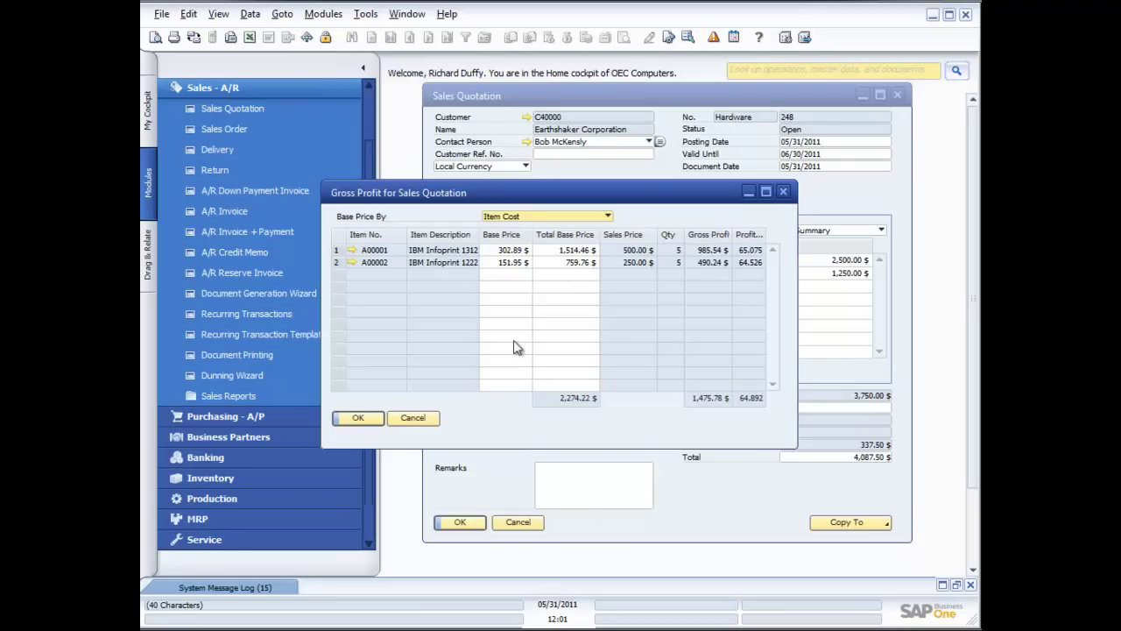
{"action": "left_click", "coordinate": [608, 217]}
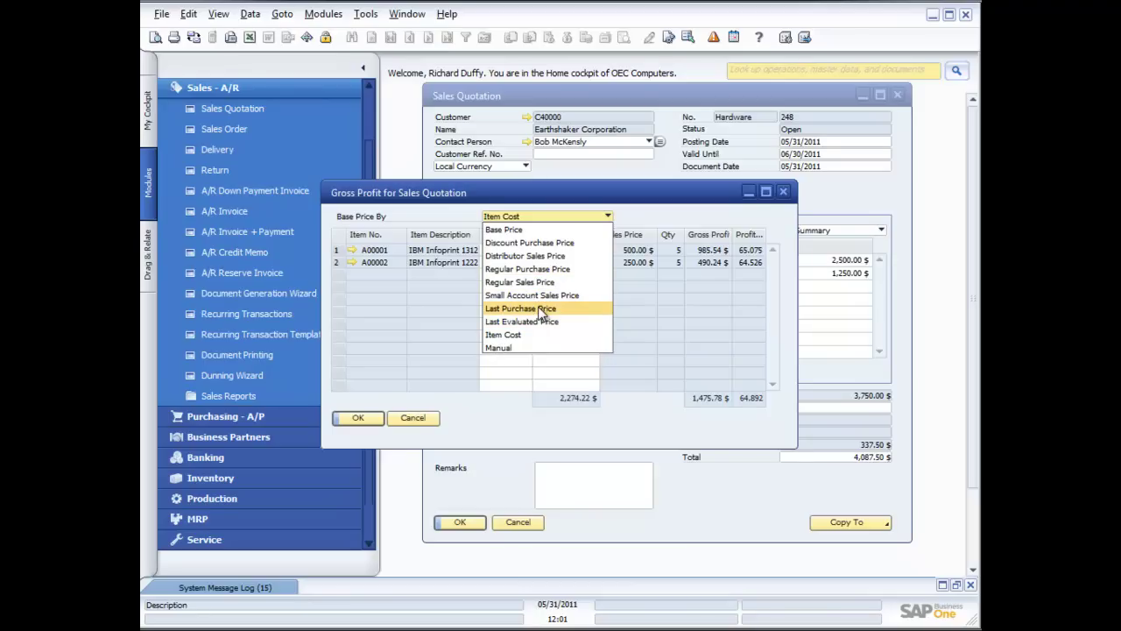
{"action": "left_click", "coordinate": [488, 417]}
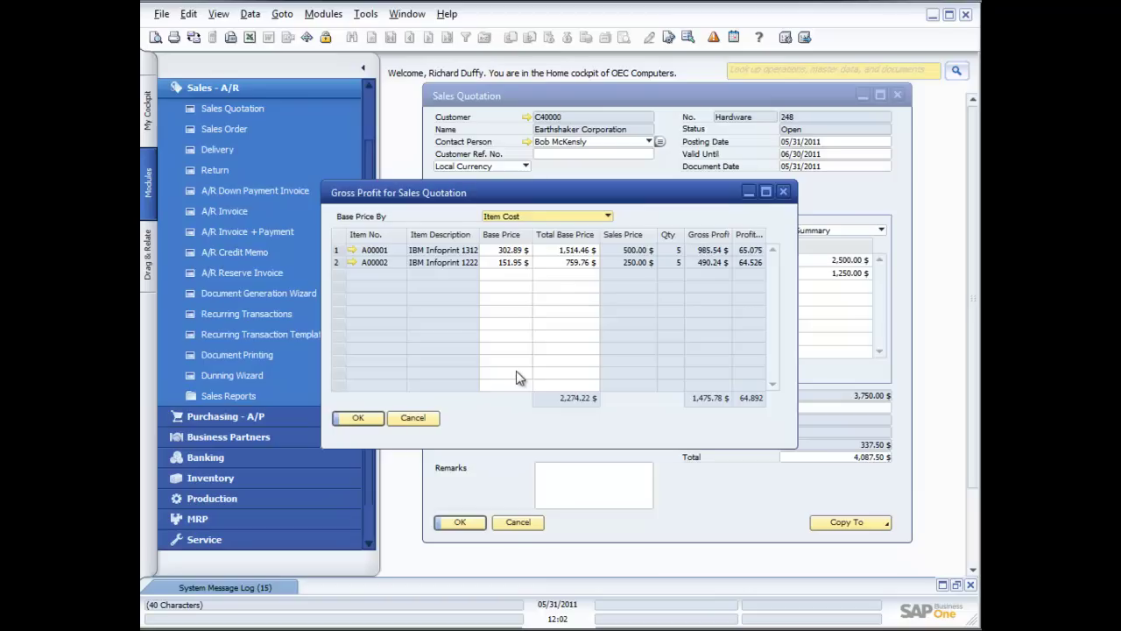
{"action": "left_click", "coordinate": [414, 419]}
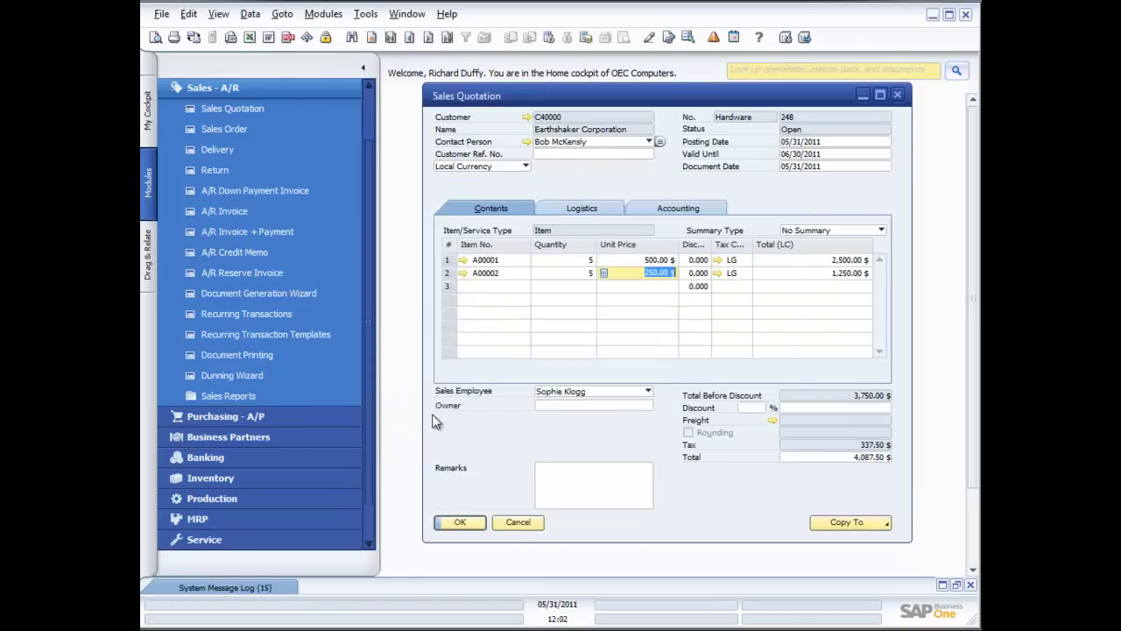
Examine the available-to-promise inventory status of item A00002 through its last rows and columns, and close it.
{"action": "right_click", "coordinate": [643, 287]}
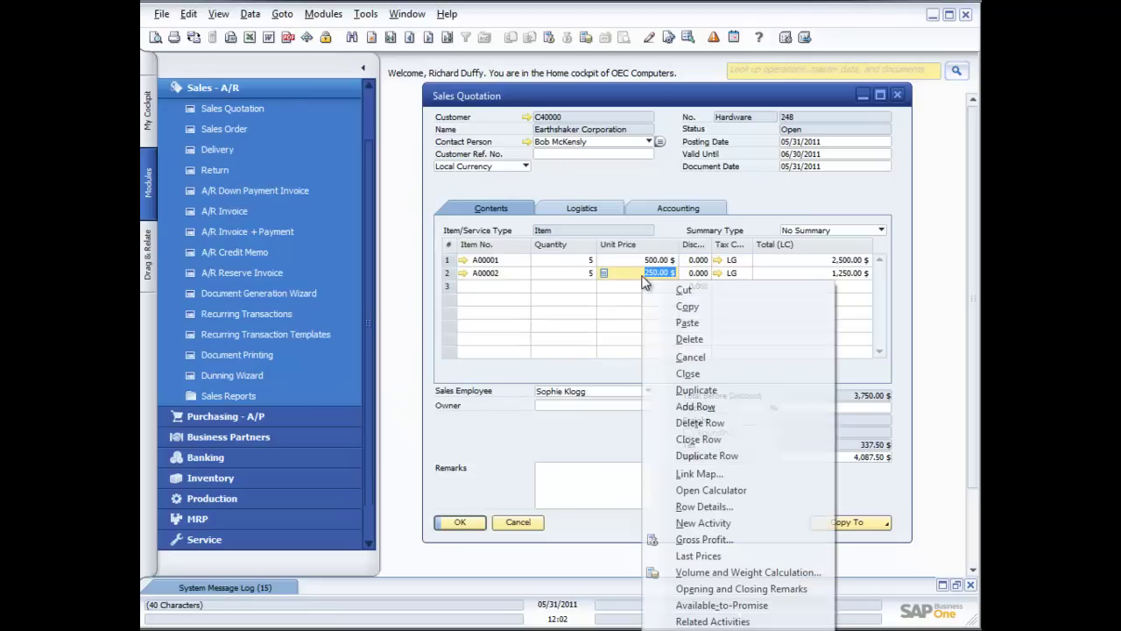
{"action": "left_click", "coordinate": [716, 604]}
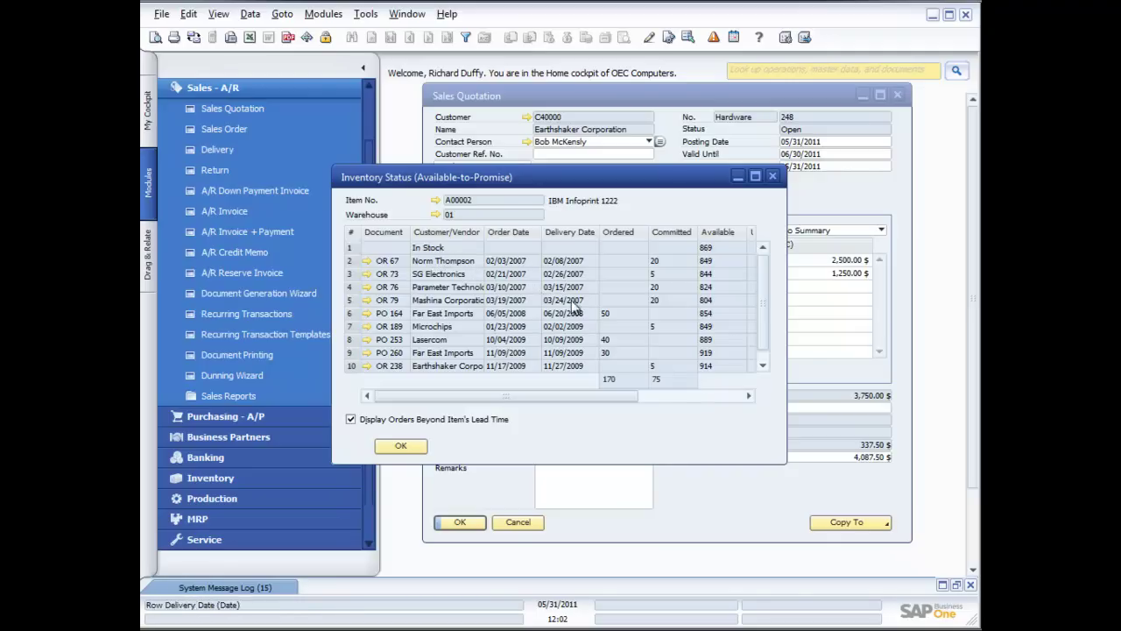
{"action": "left_click", "coordinate": [762, 367]}
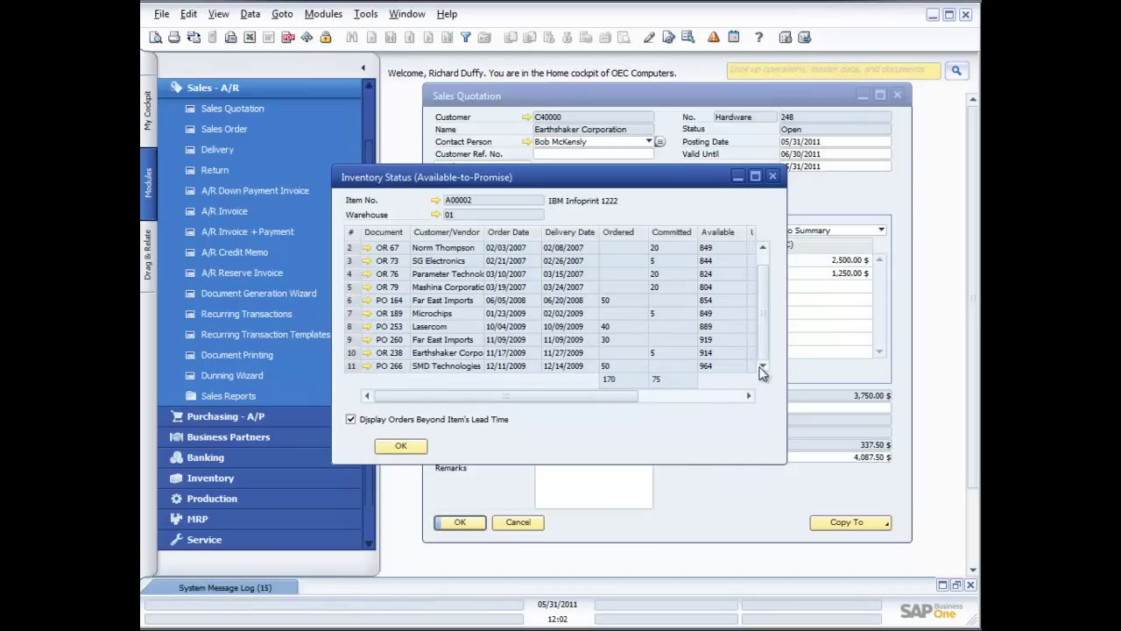
{"action": "left_click", "coordinate": [709, 396]}
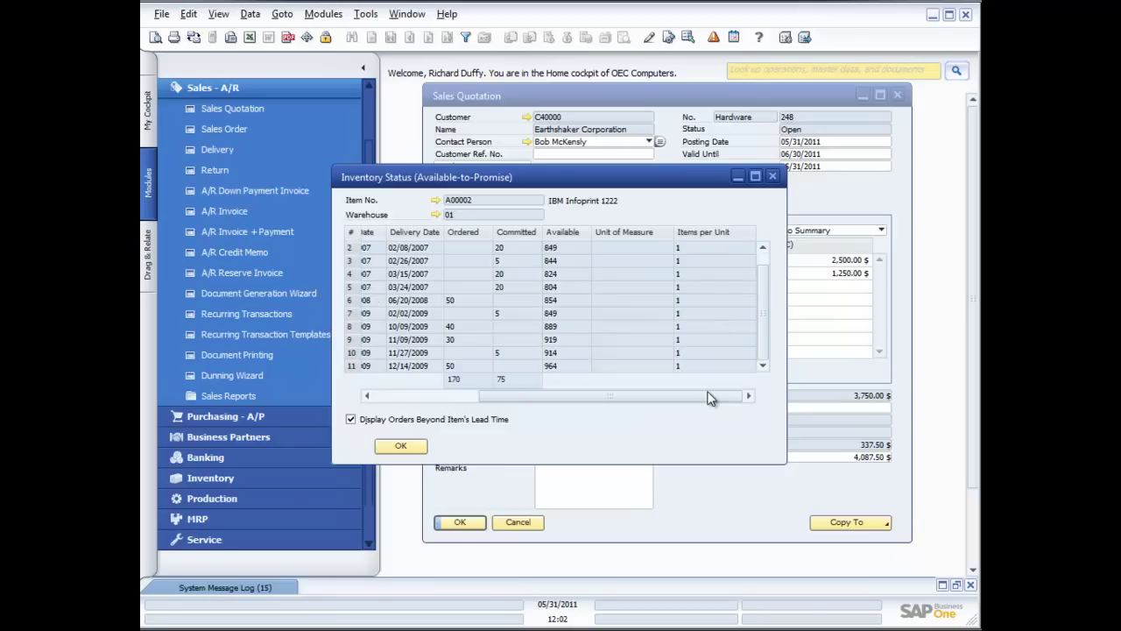
{"action": "left_click", "coordinate": [773, 178]}
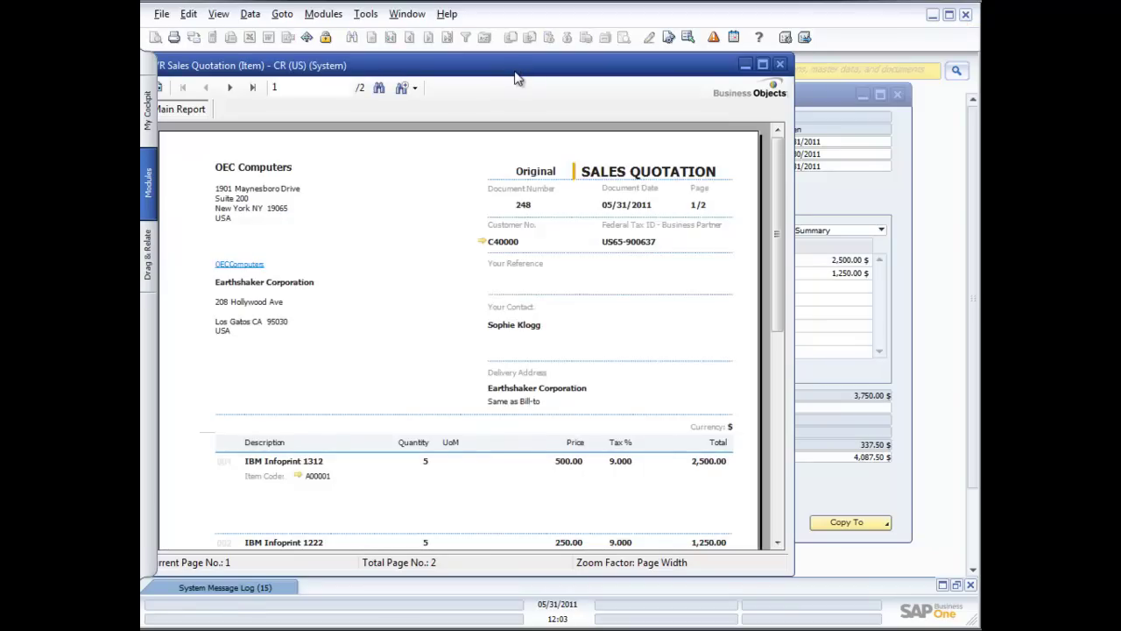
View the master data of item A00001 from the quotation's print preview and close it again.
{"action": "left_click_drag", "start_coordinate": [517, 77], "coordinate": [571, 77]}
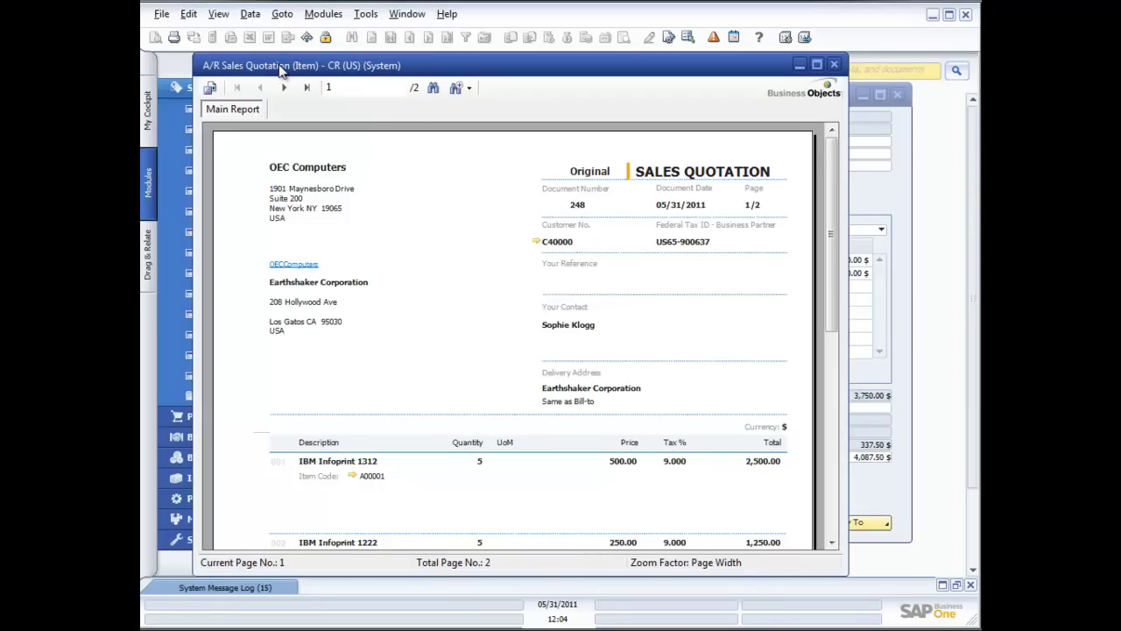
{"action": "left_click", "coordinate": [352, 478]}
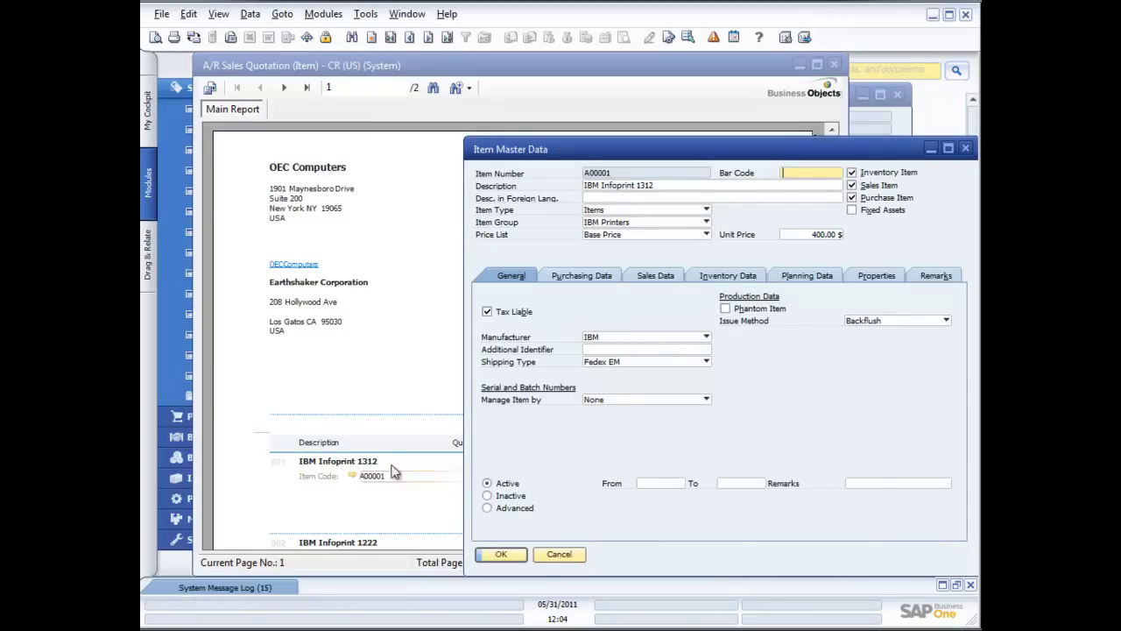
{"action": "left_click", "coordinate": [965, 148]}
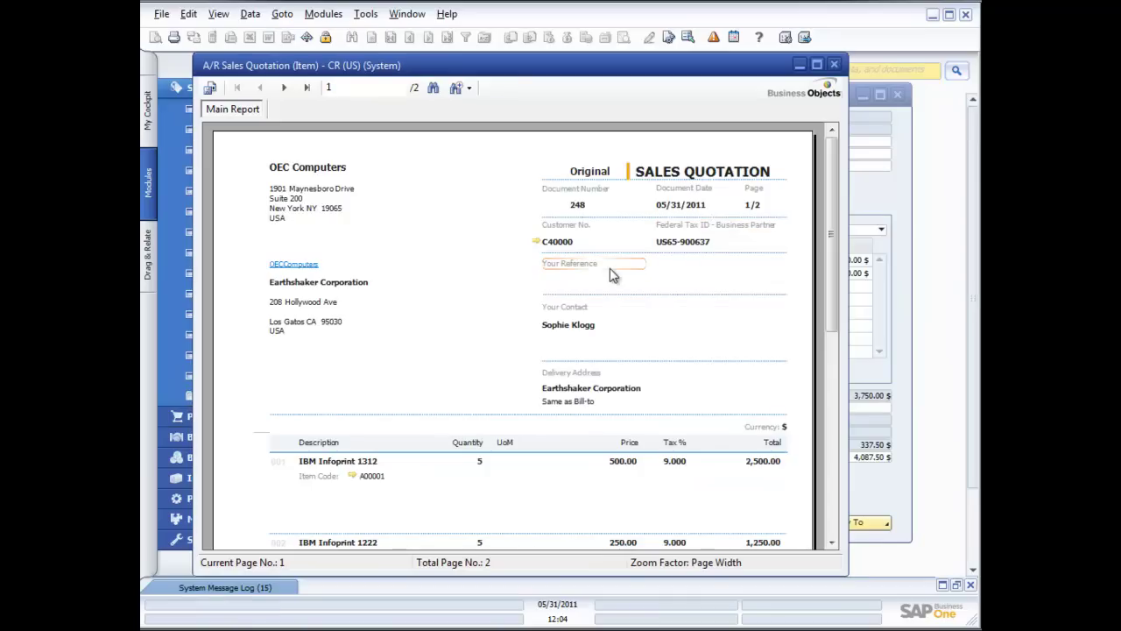
Examine the rest of the quotation's print preview page and close the preview.
{"action": "left_click", "coordinate": [834, 445]}
{"action": "left_click_drag", "start_coordinate": [834, 446], "coordinate": [838, 241]}
{"action": "left_click", "coordinate": [836, 67]}
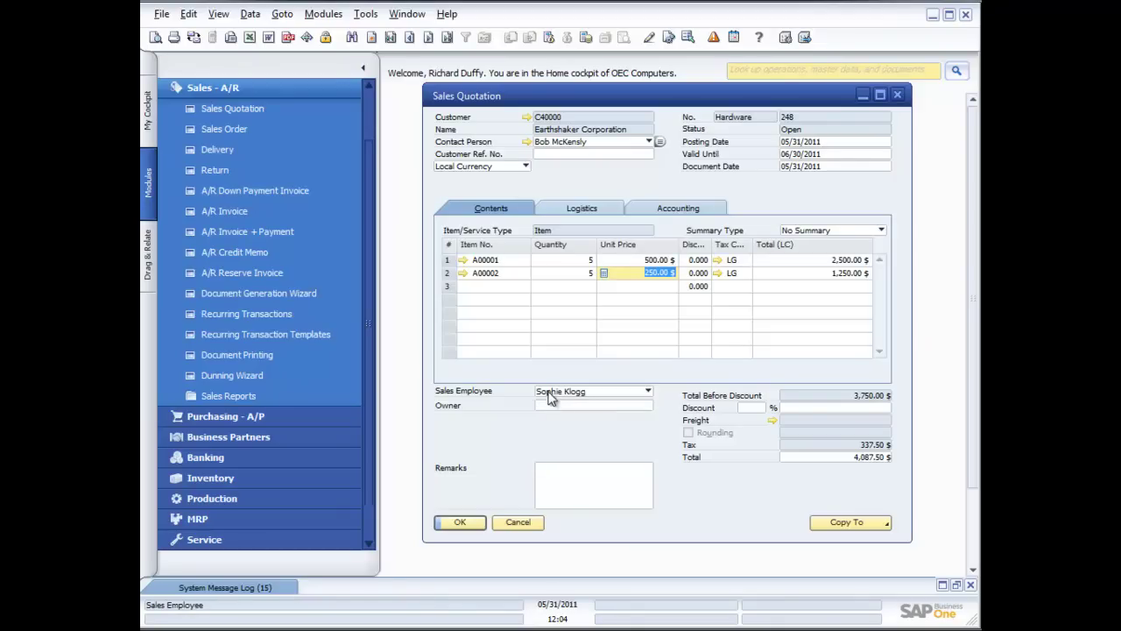
Copy the sales quotation to a sales order with delivery date 05/31/2011.
{"action": "left_click", "coordinate": [882, 526]}
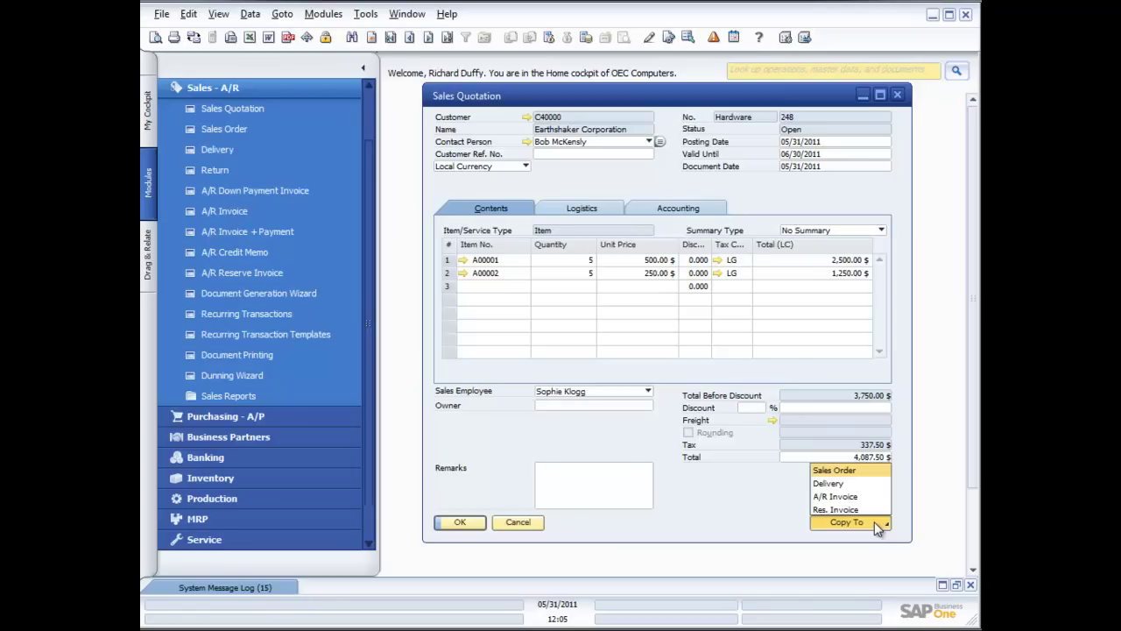
{"action": "left_click", "coordinate": [856, 481]}
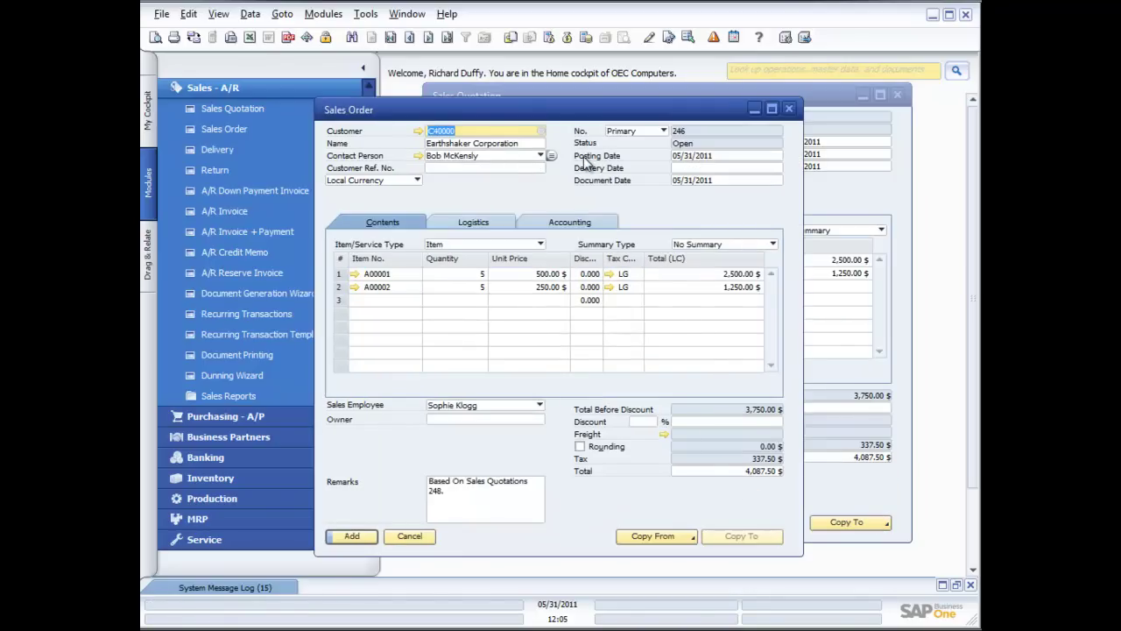
{"action": "left_click", "coordinate": [684, 169]}
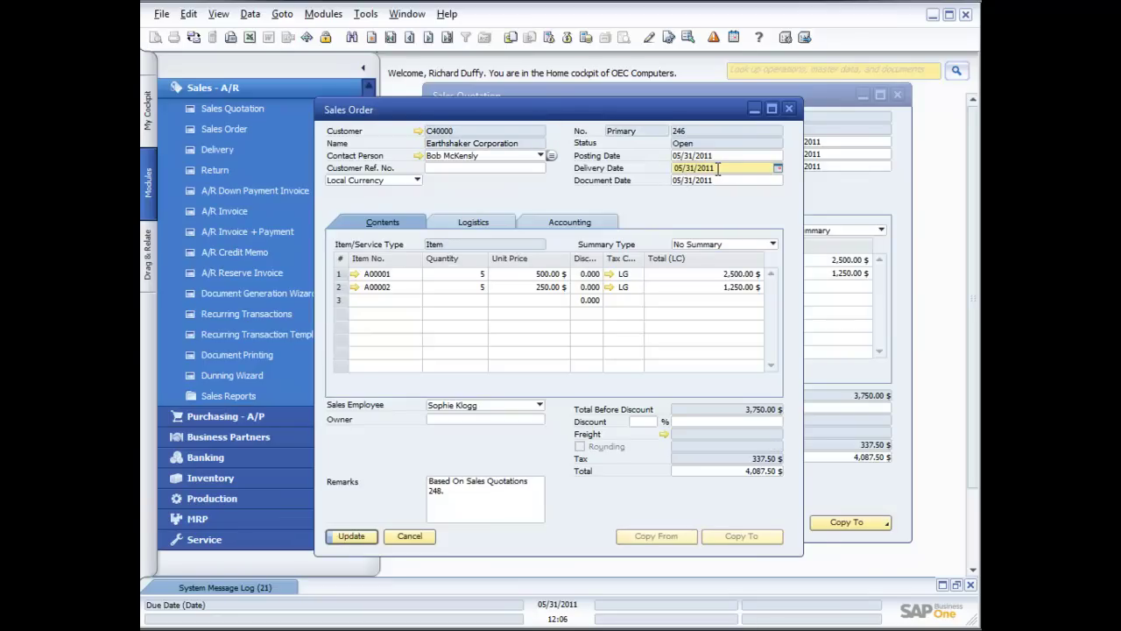
Set the sales order's delivery date to 06/02/2011 and apply the new date to the existing rows.
{"action": "left_click_drag", "start_coordinate": [697, 167], "coordinate": [674, 168]}
{"action": "type", "text": "06/02"}
{"action": "key", "text": "Tab"}
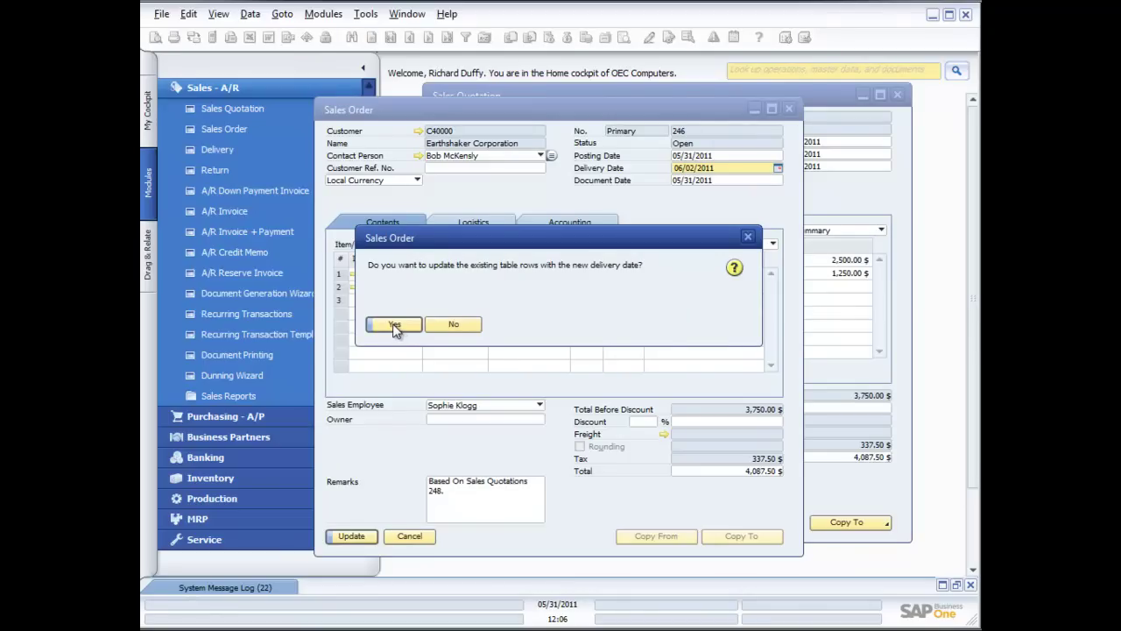
{"action": "left_click", "coordinate": [394, 325]}
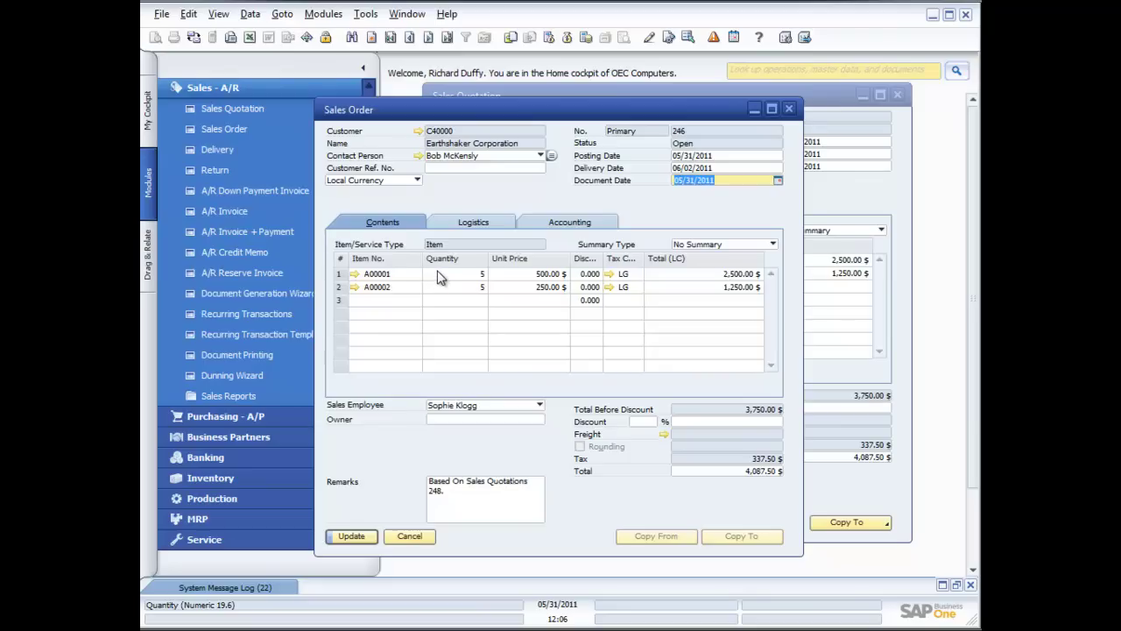
Open the row details of item A00001 beside the sales order and examine all its fields down to the width.
{"action": "right_click", "coordinate": [526, 275]}
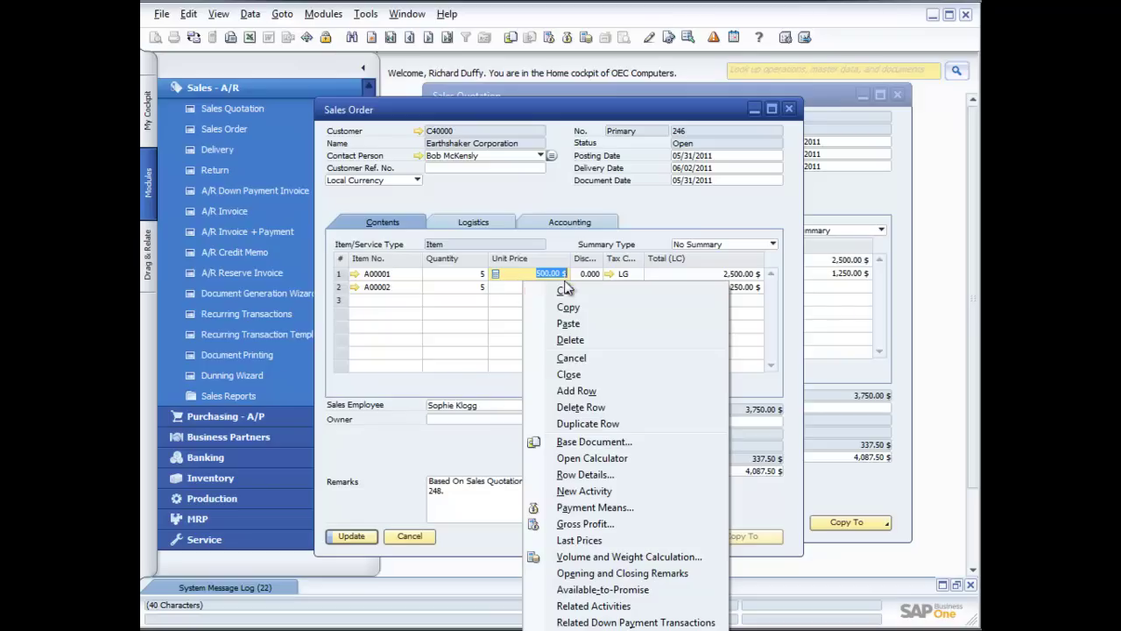
{"action": "left_click", "coordinate": [465, 273]}
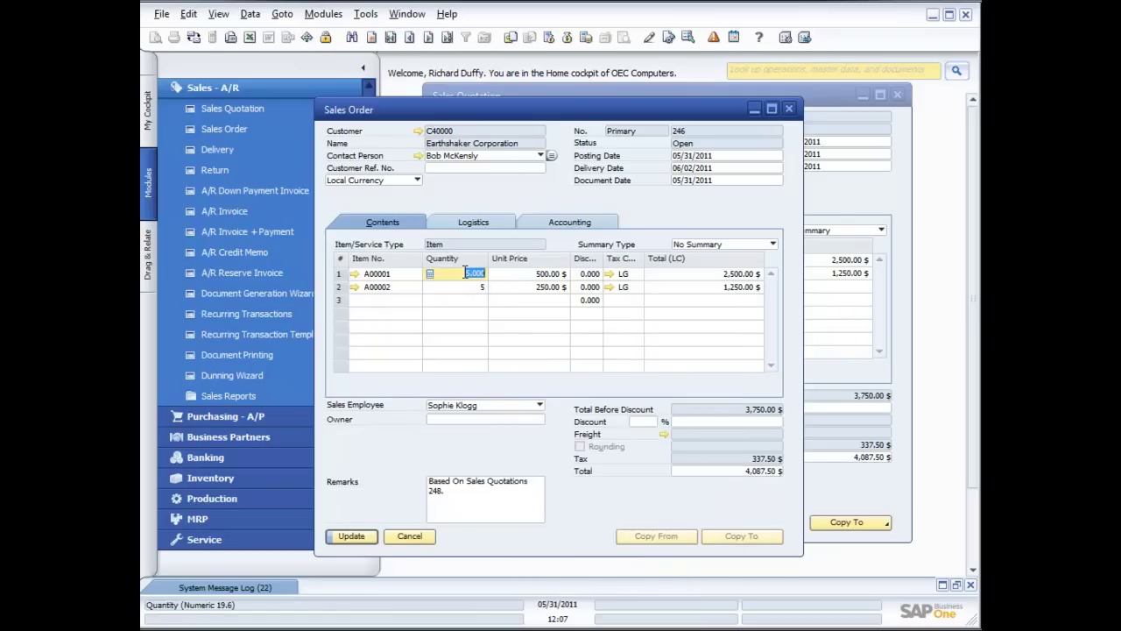
{"action": "left_click", "coordinate": [526, 273]}
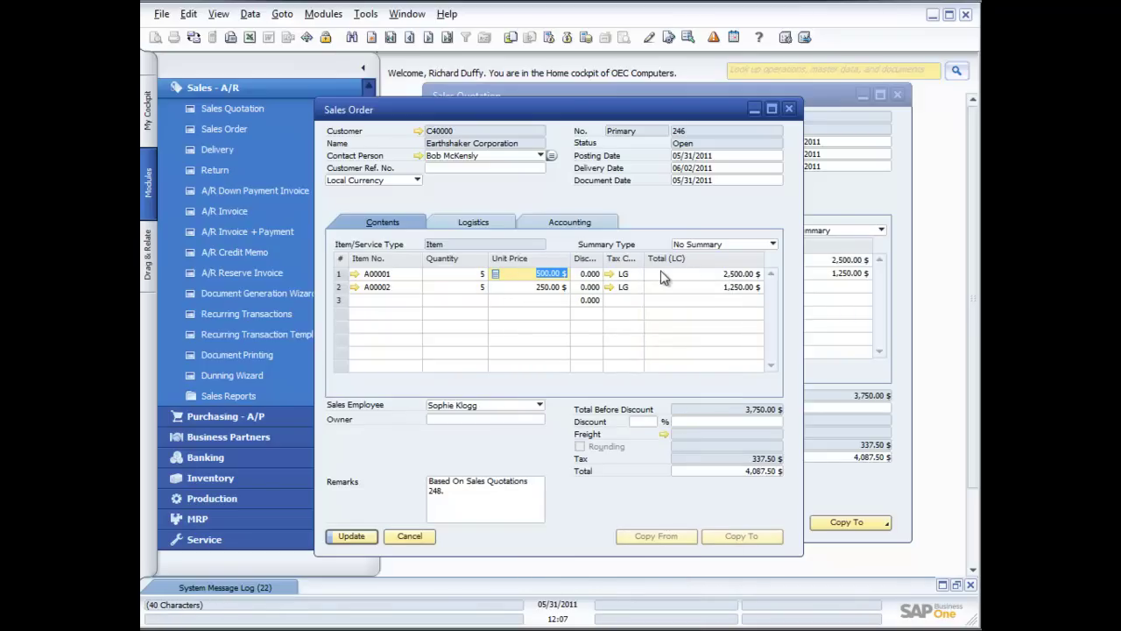
{"action": "left_click_drag", "start_coordinate": [572, 113], "coordinate": [495, 81]}
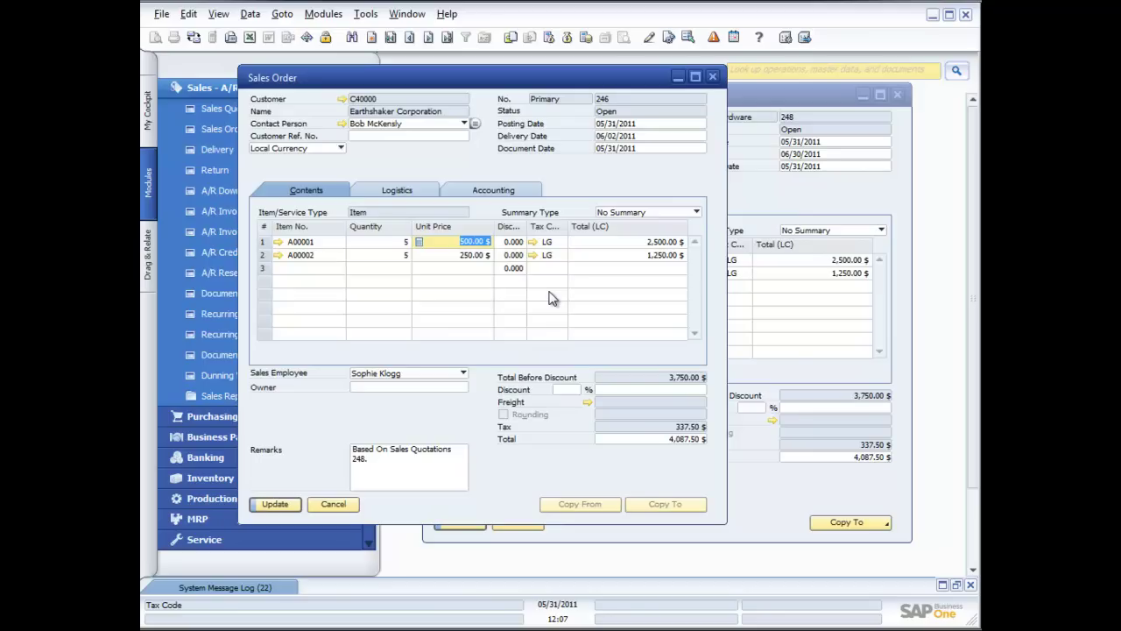
{"action": "key", "text": "ctrl+l"}
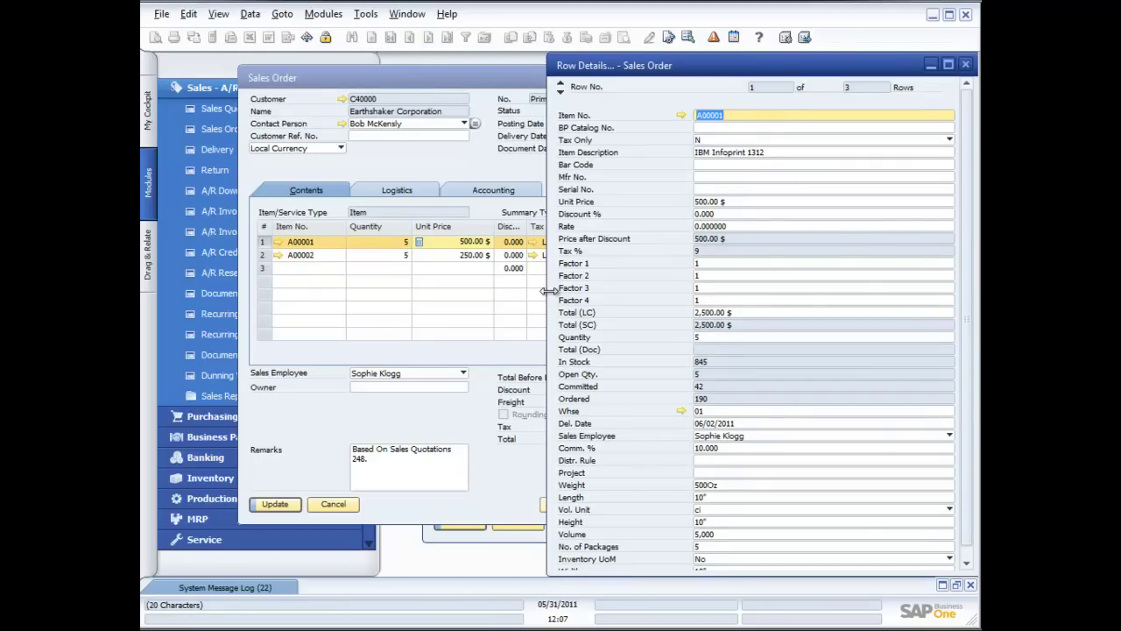
{"action": "left_click_drag", "start_coordinate": [424, 80], "coordinate": [354, 73]}
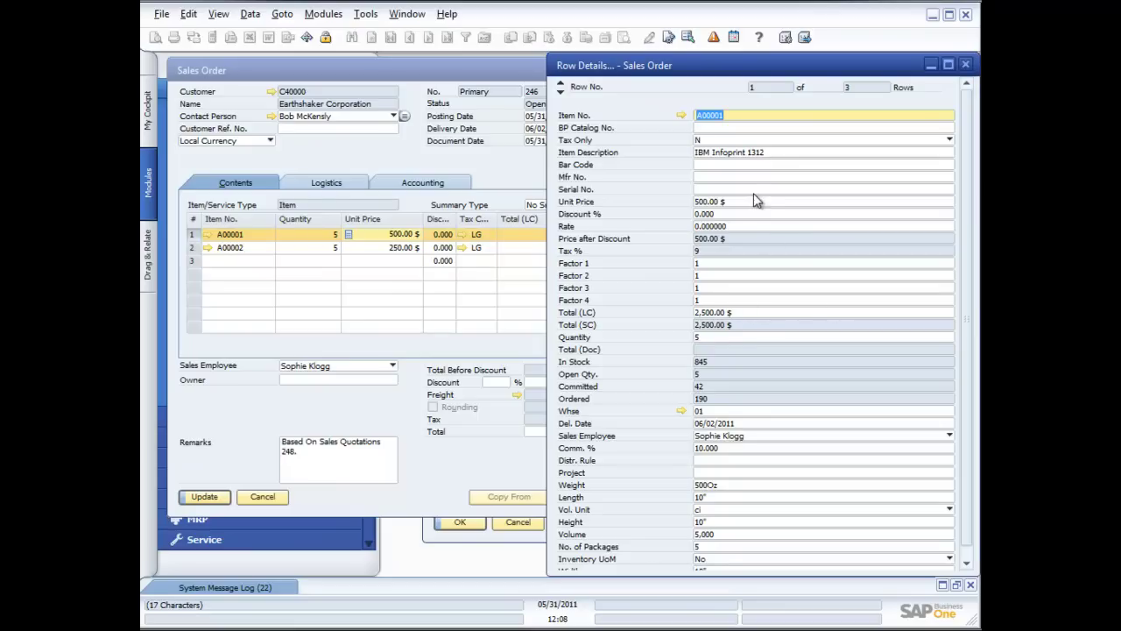
{"action": "left_click", "coordinate": [720, 163]}
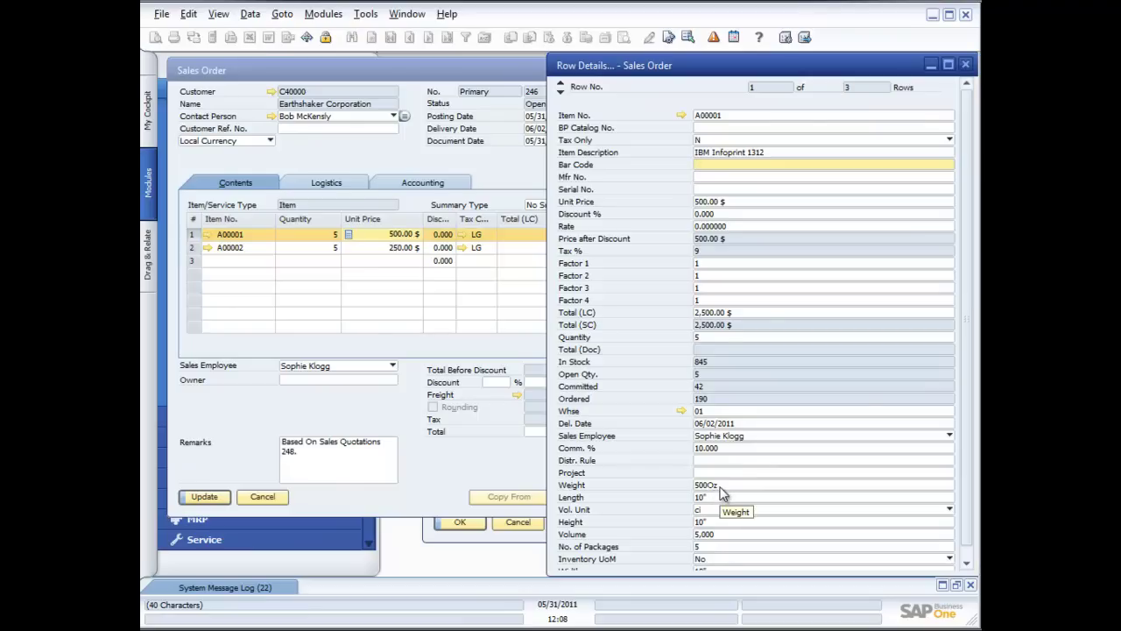
{"action": "scroll", "coordinate": [722, 493], "scroll_direction": "down", "scroll_amount": 1}
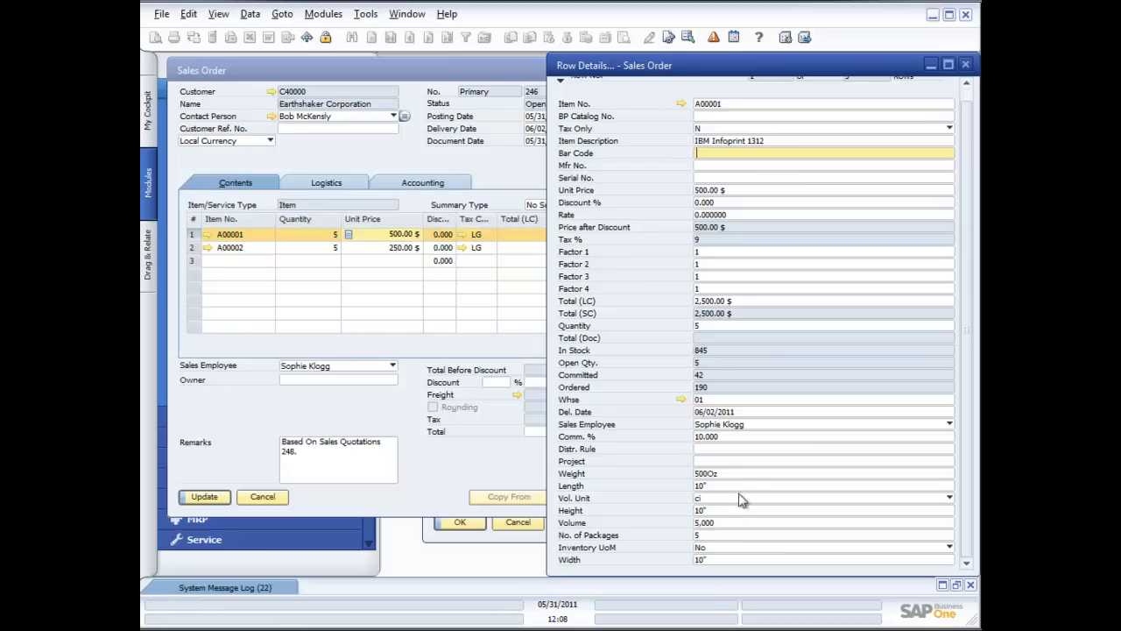
View the stock of item A00001 by warehouse from its row details, cancel without choosing, and close the row details.
{"action": "left_click", "coordinate": [725, 399]}
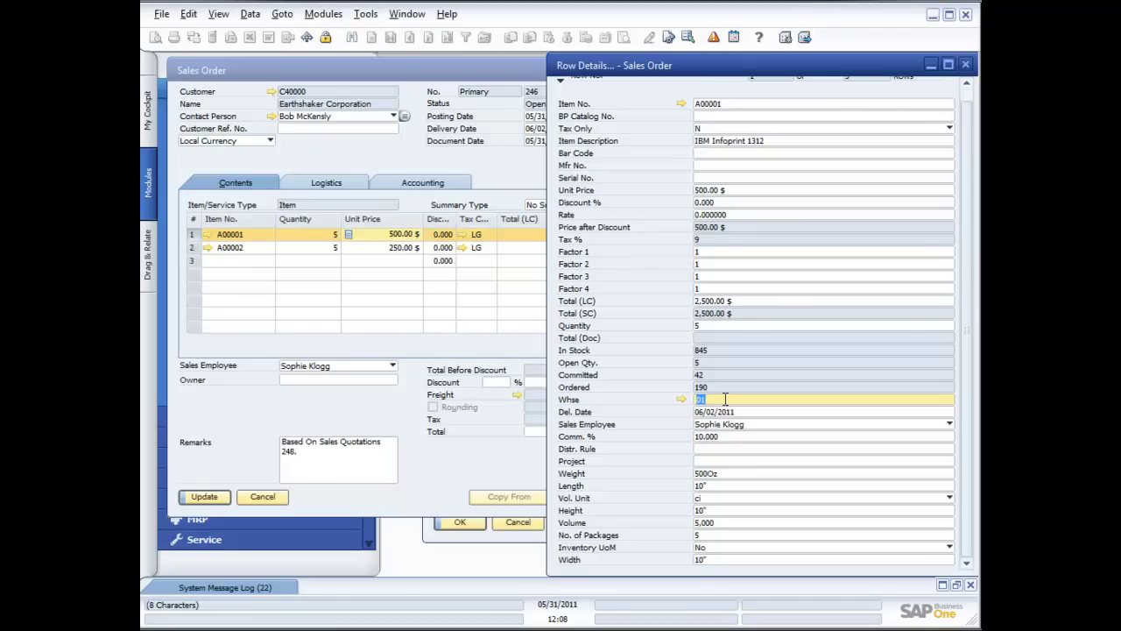
{"action": "key", "text": "Tab"}
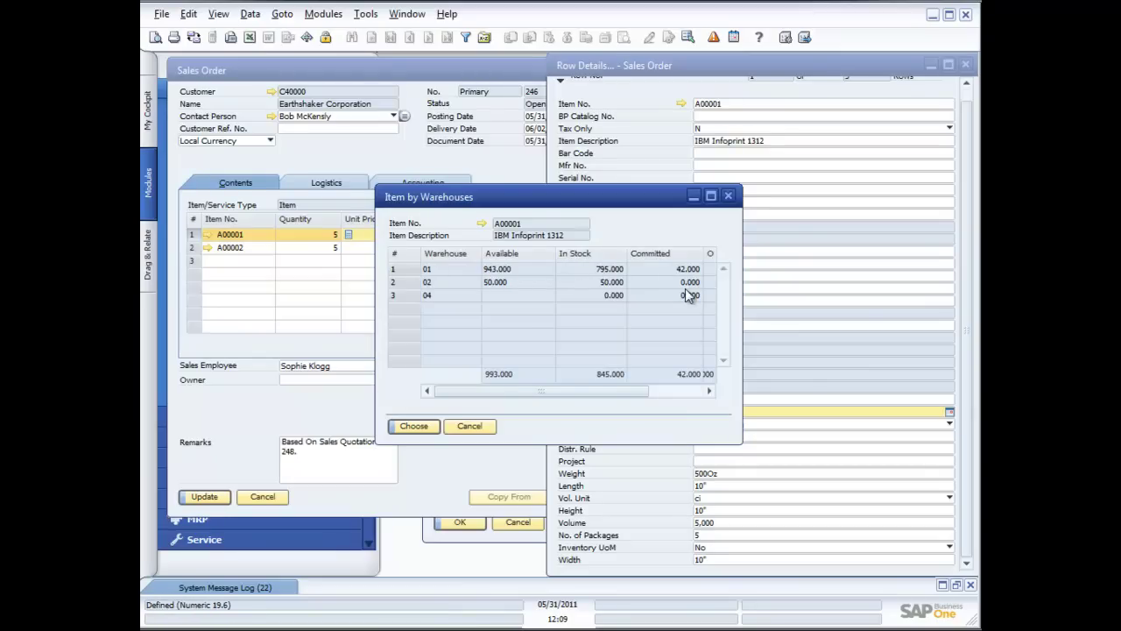
{"action": "left_click", "coordinate": [479, 429]}
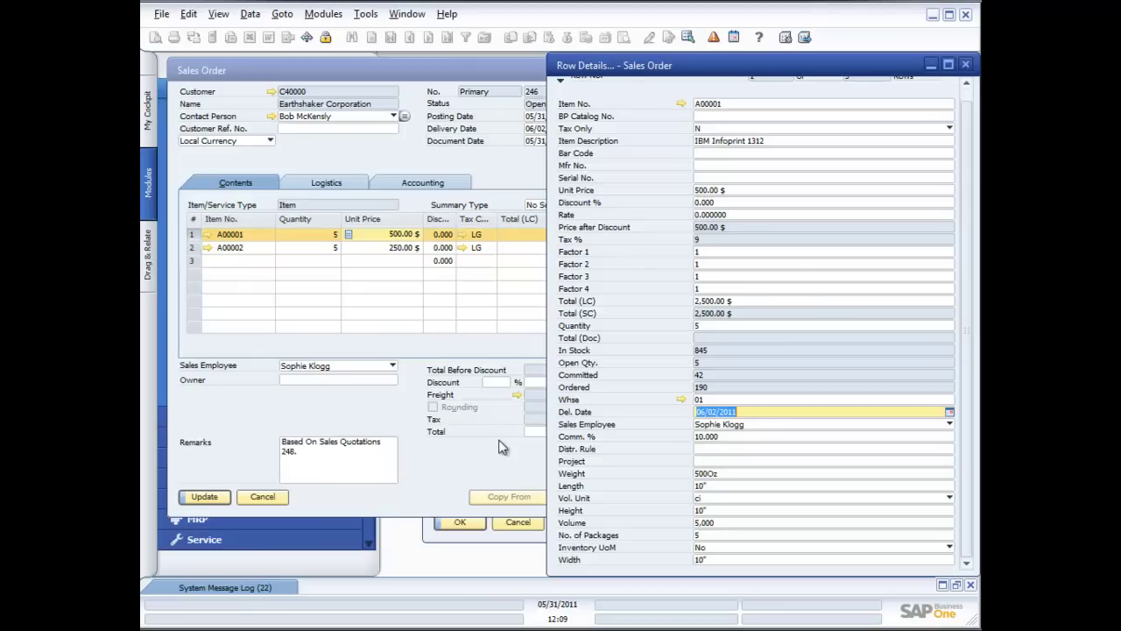
{"action": "left_click", "coordinate": [965, 64]}
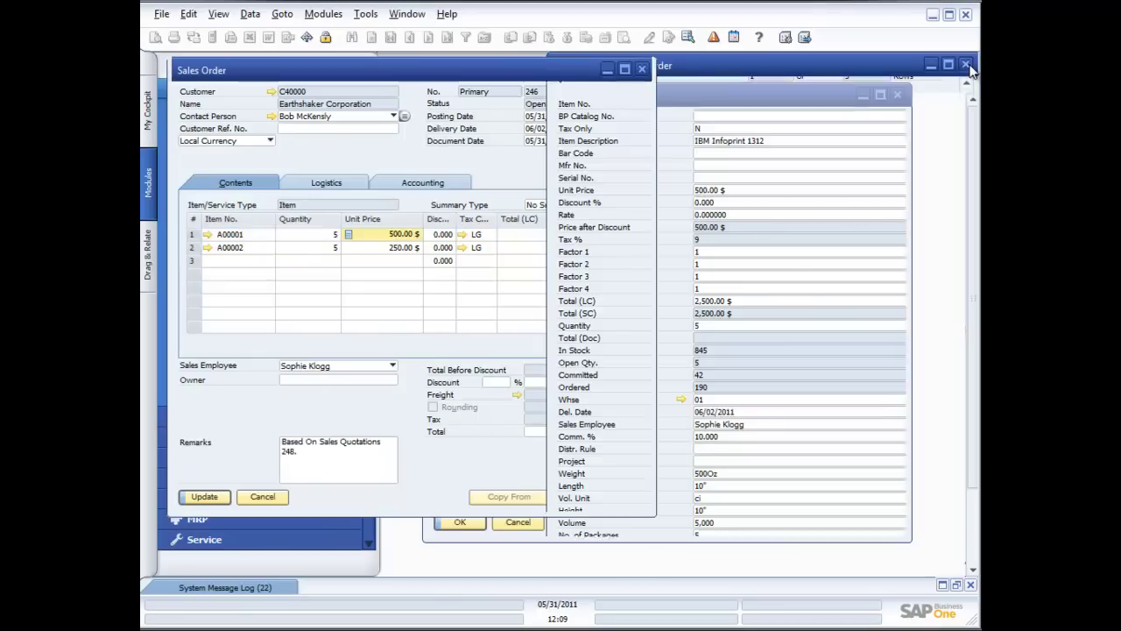
Maximize the Sales Order window and open its form settings over the table.
{"action": "left_click", "coordinate": [625, 69]}
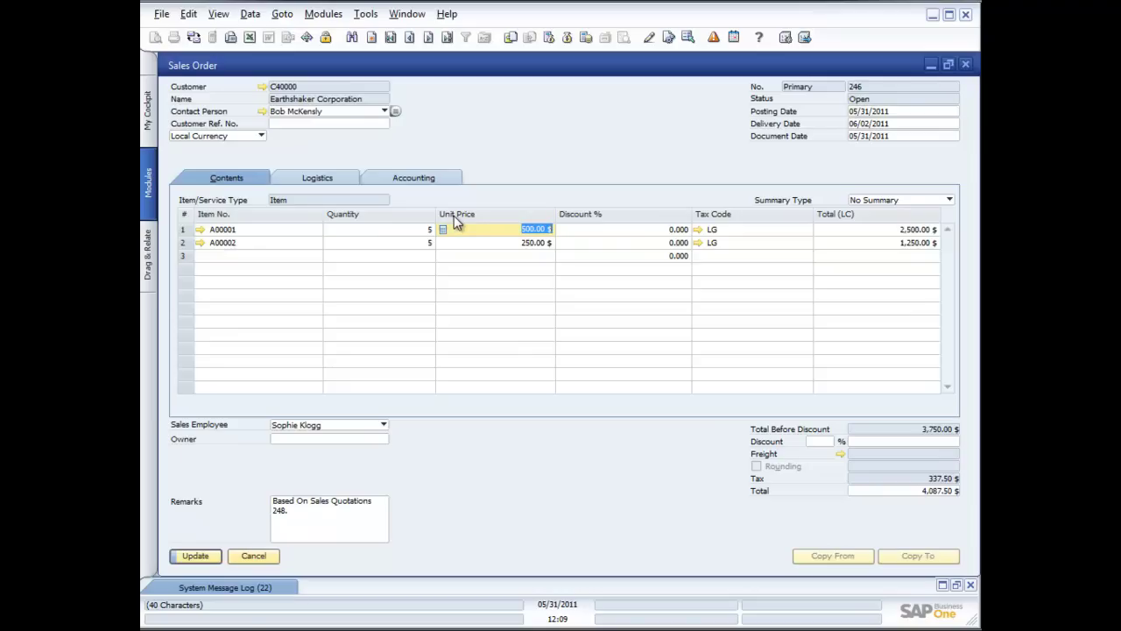
{"action": "left_click", "coordinate": [366, 14]}
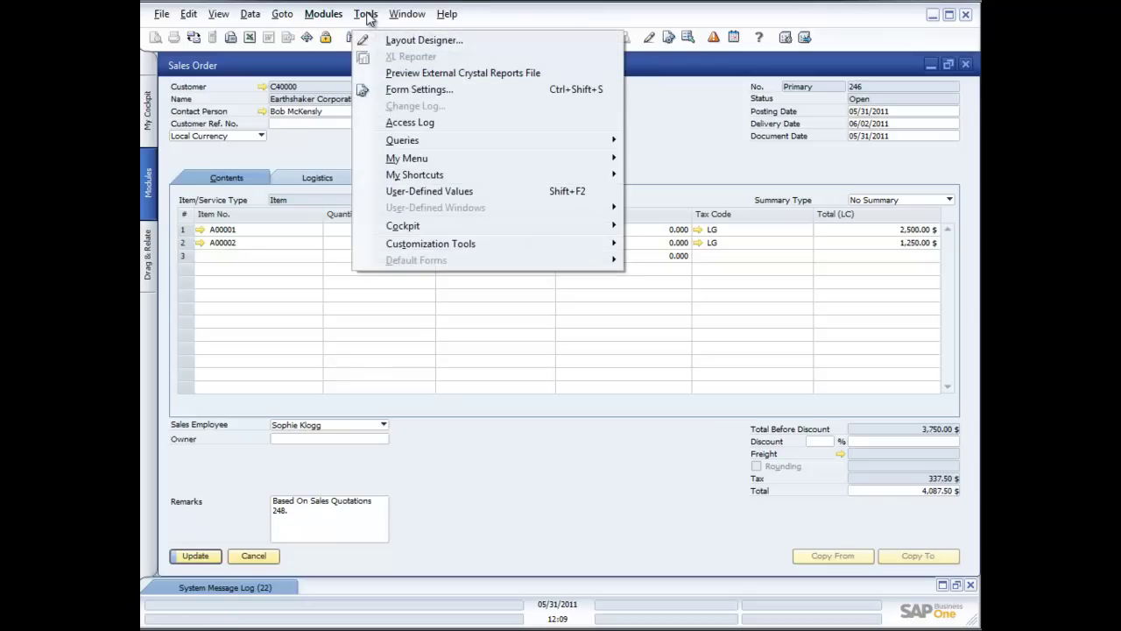
{"action": "left_click", "coordinate": [421, 88]}
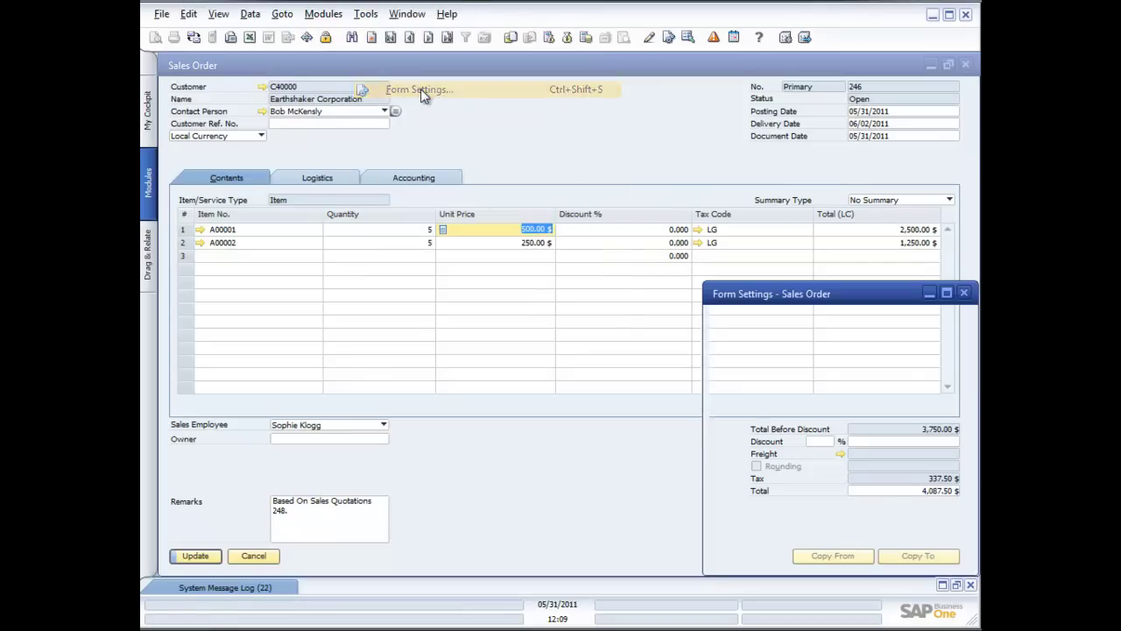
{"action": "left_click_drag", "start_coordinate": [793, 302], "coordinate": [474, 264]}
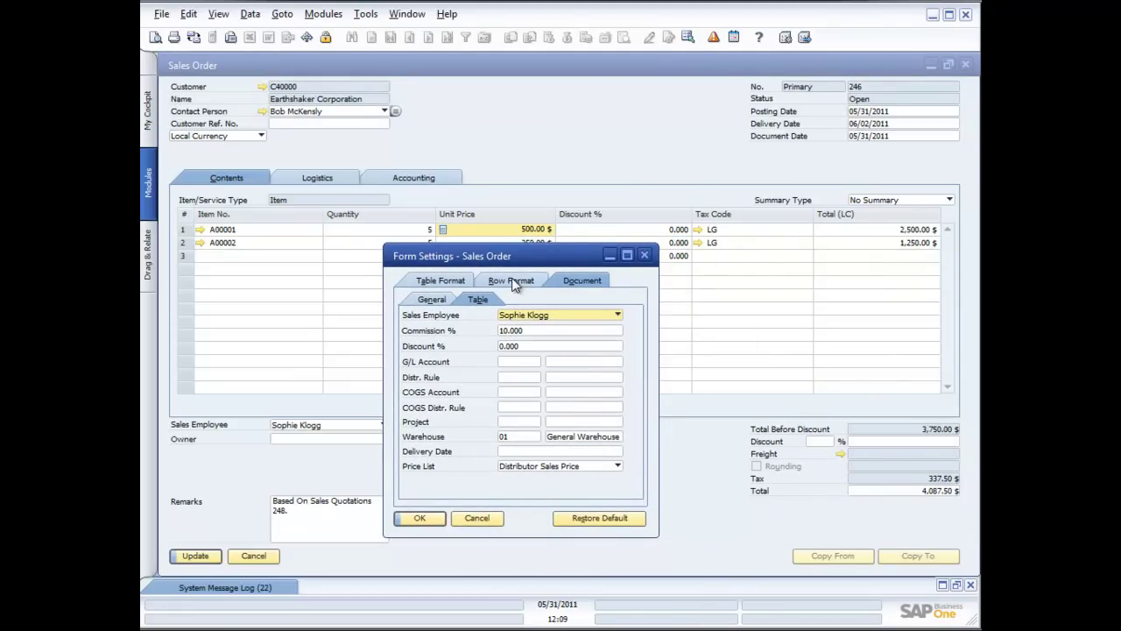
Examine the visible and active column settings of the sales order's row format.
{"action": "left_click", "coordinate": [515, 282]}
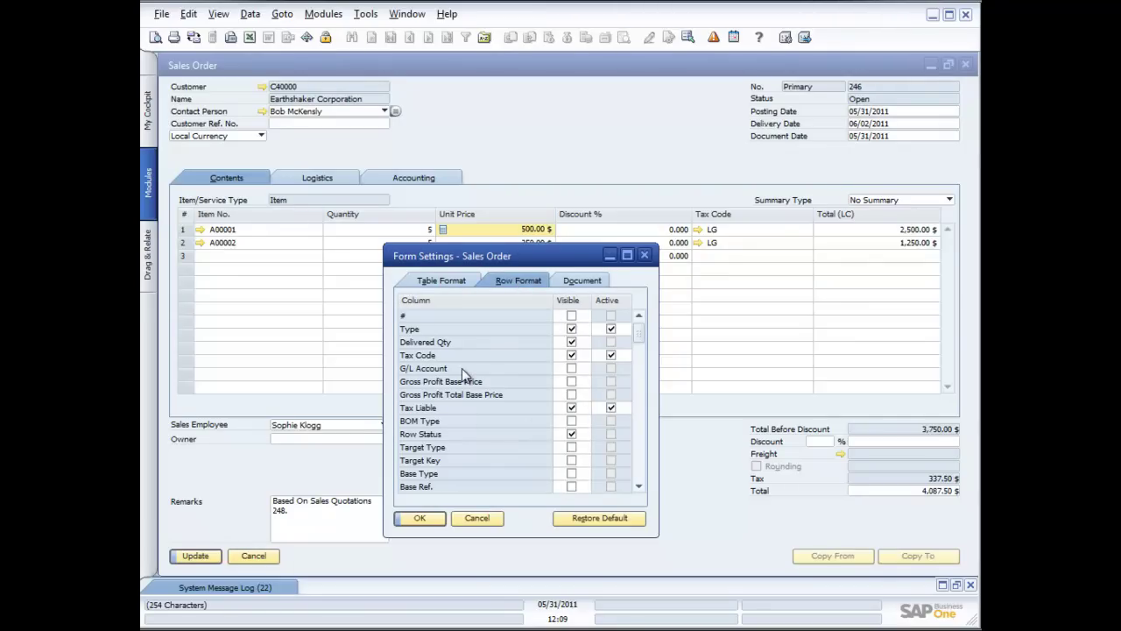
{"action": "left_click", "coordinate": [611, 328]}
{"action": "left_click", "coordinate": [610, 328]}
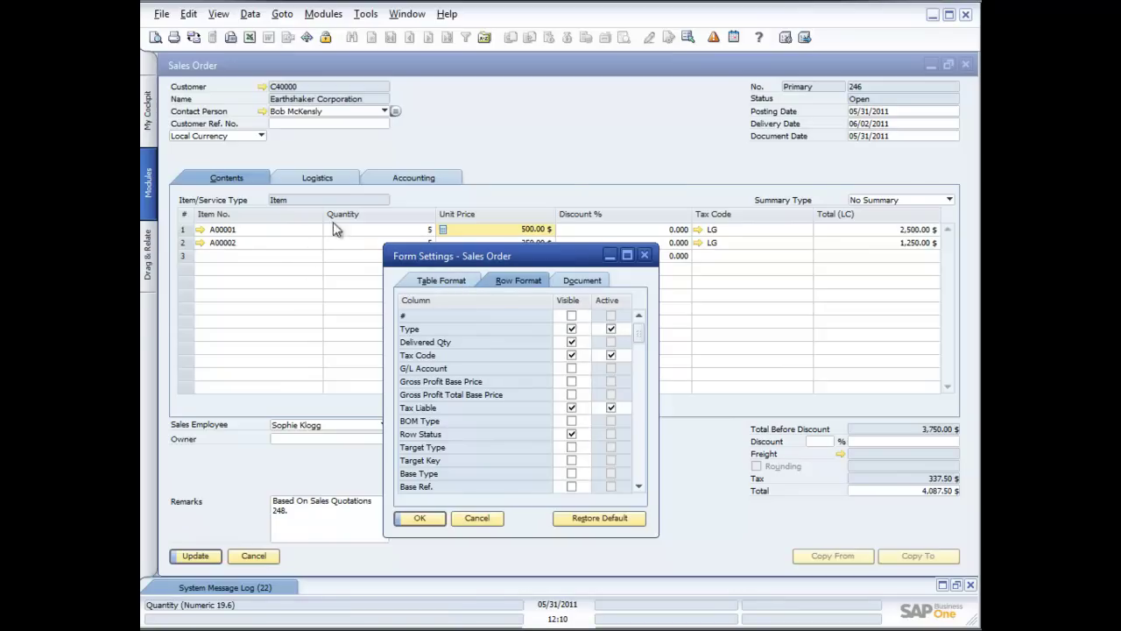
In the table format, make the Whse column visible and active, place it directly before Unit Price, and confirm the settings.
{"action": "left_click", "coordinate": [451, 280]}
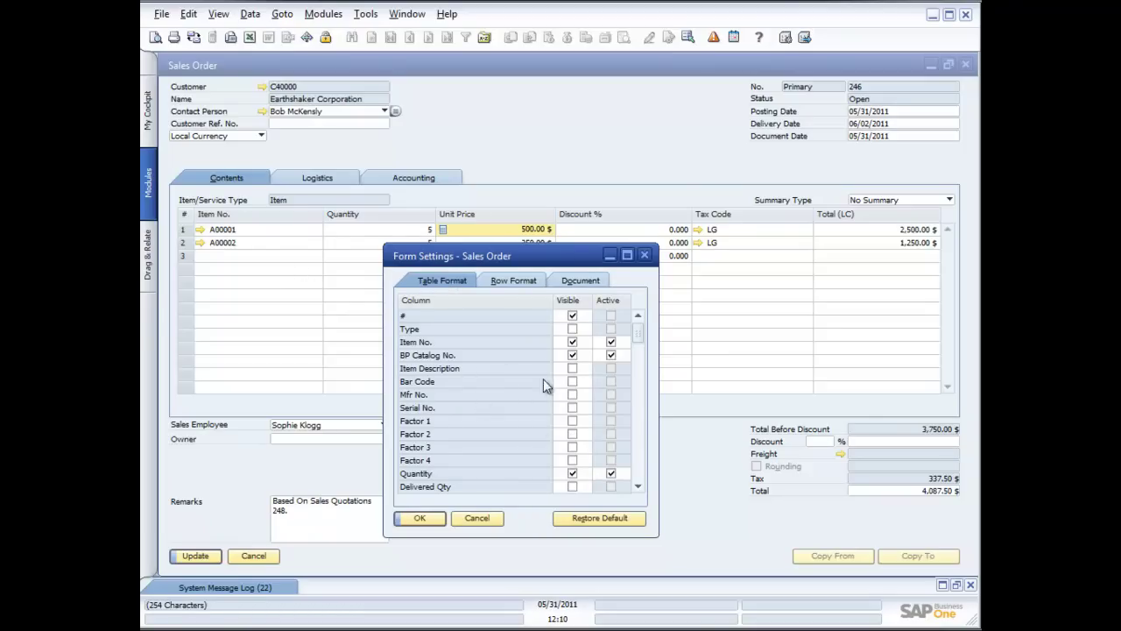
{"action": "scroll", "coordinate": [639, 488], "scroll_direction": "down", "scroll_amount": 10}
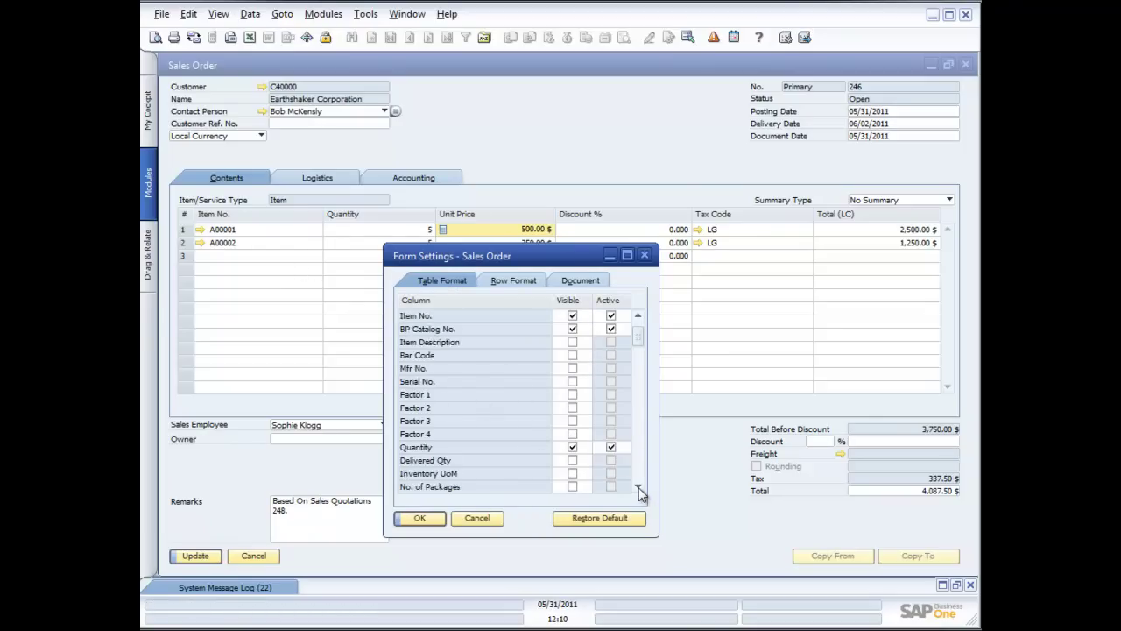
{"action": "scroll", "coordinate": [639, 488], "scroll_direction": "down", "scroll_amount": 3}
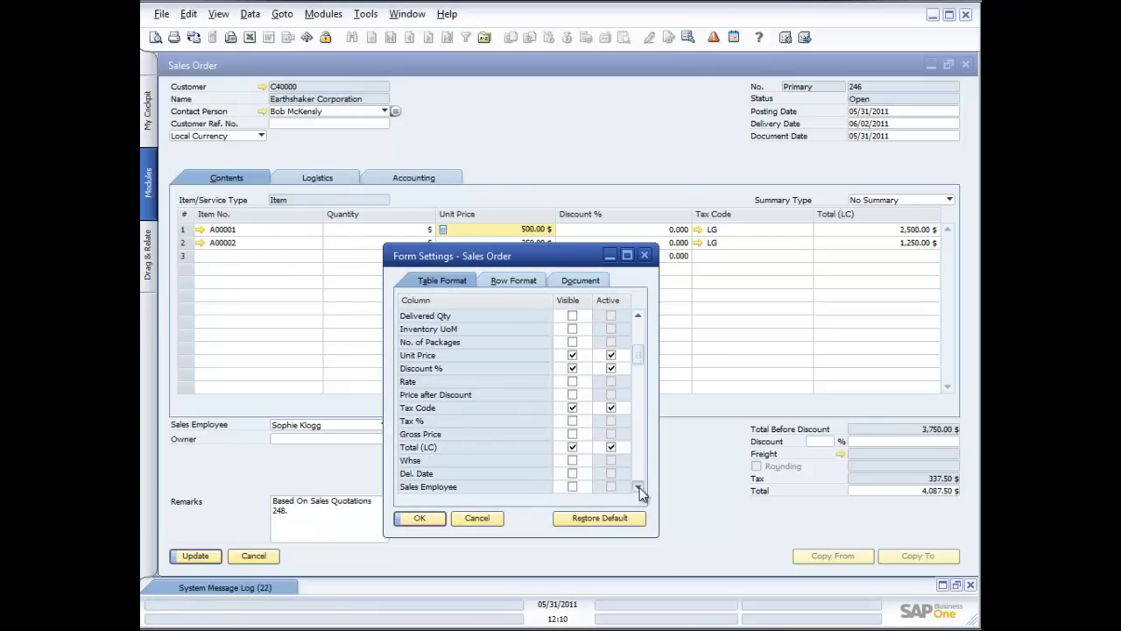
{"action": "left_click", "coordinate": [572, 460]}
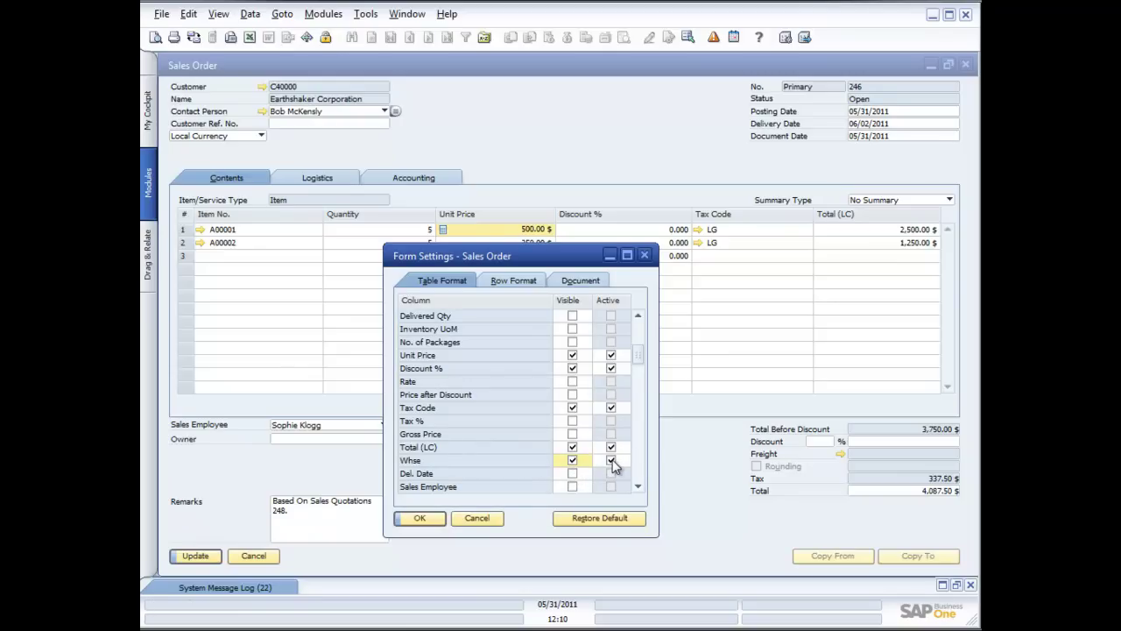
{"action": "left_click", "coordinate": [610, 461]}
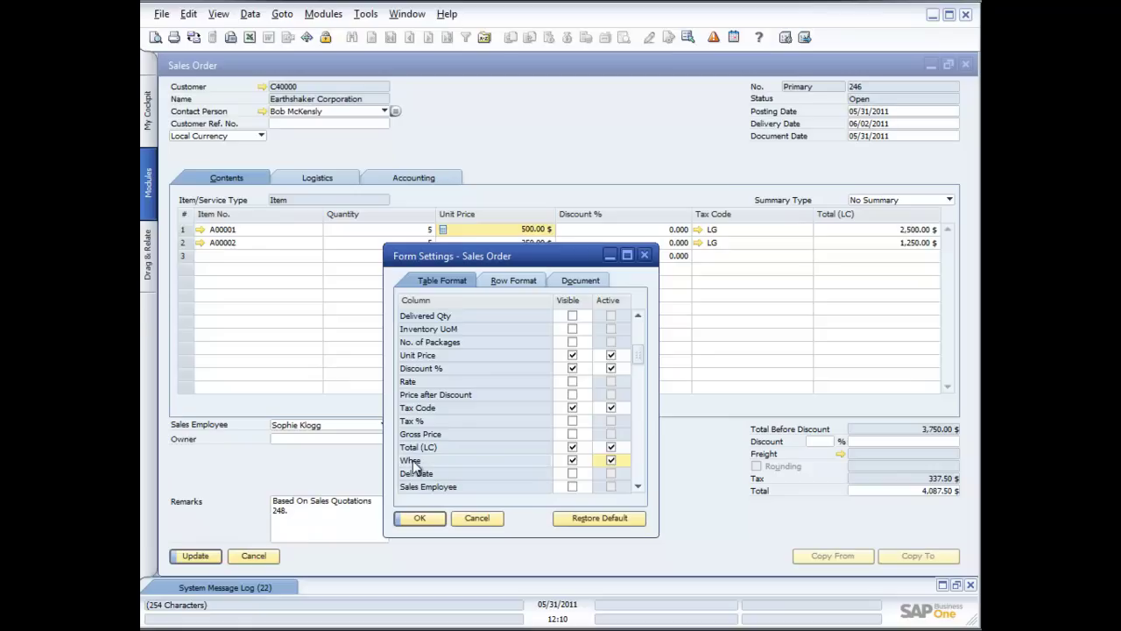
{"action": "left_click_drag", "start_coordinate": [414, 464], "coordinate": [416, 353]}
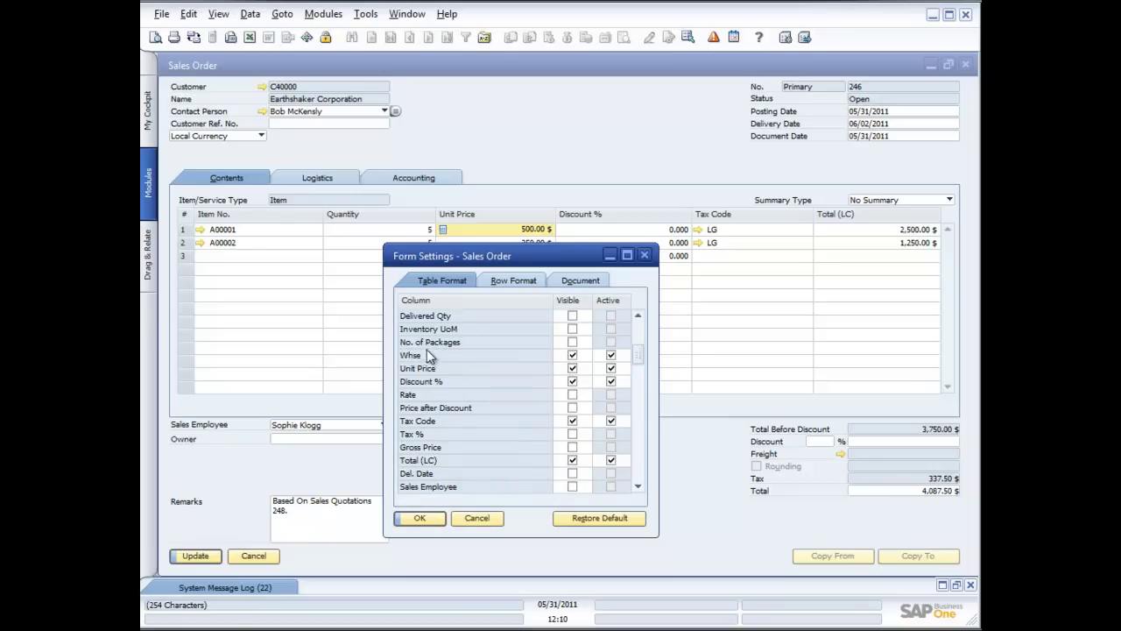
{"action": "left_click", "coordinate": [421, 518]}
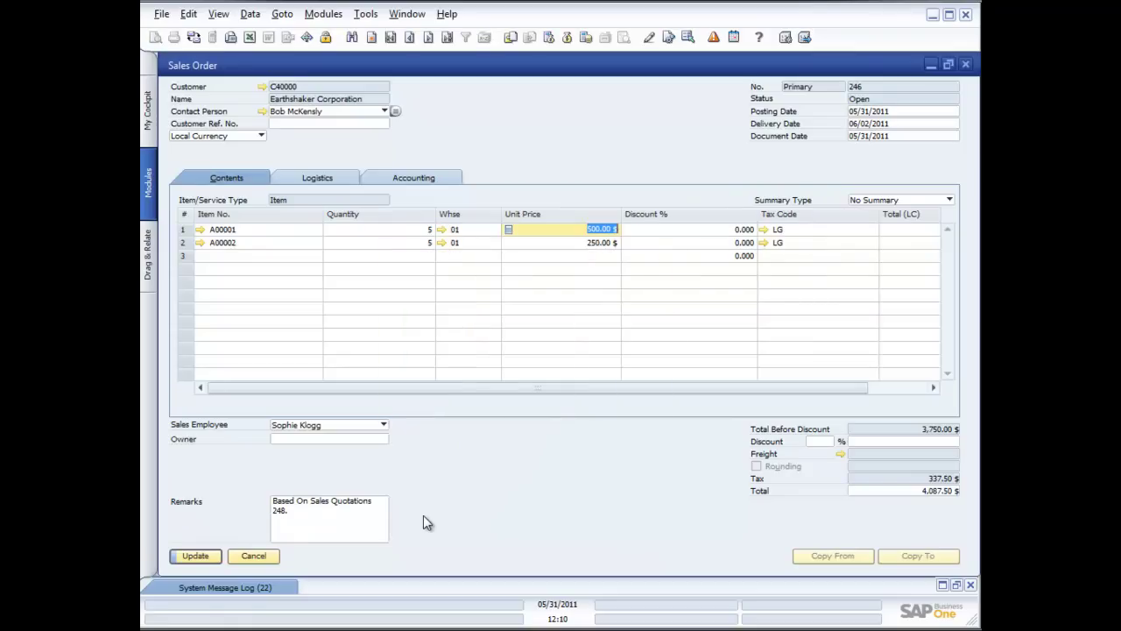
View the stock by warehouse for item A00001 from the Whse column and cancel without choosing another warehouse.
{"action": "left_click", "coordinate": [493, 233]}
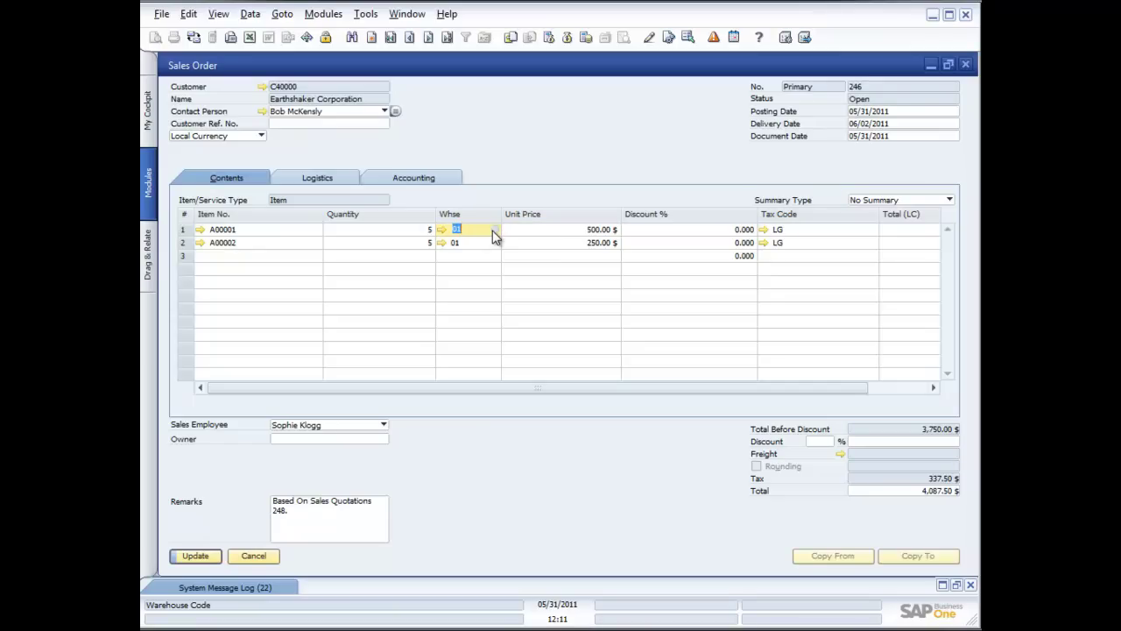
{"action": "left_click", "coordinate": [494, 231]}
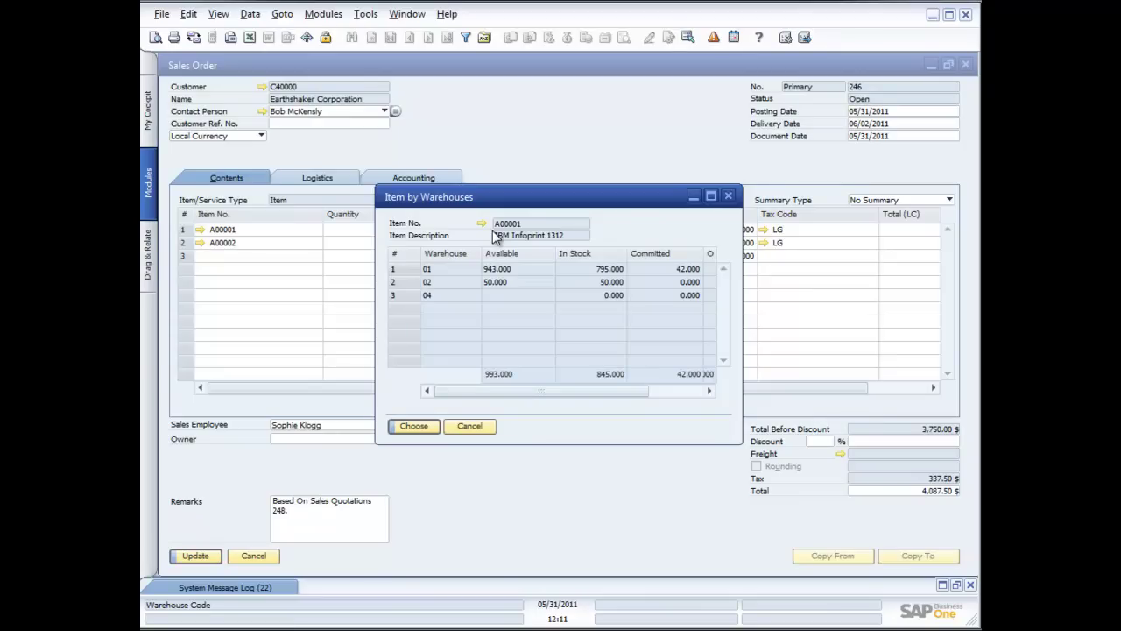
{"action": "left_click", "coordinate": [473, 426]}
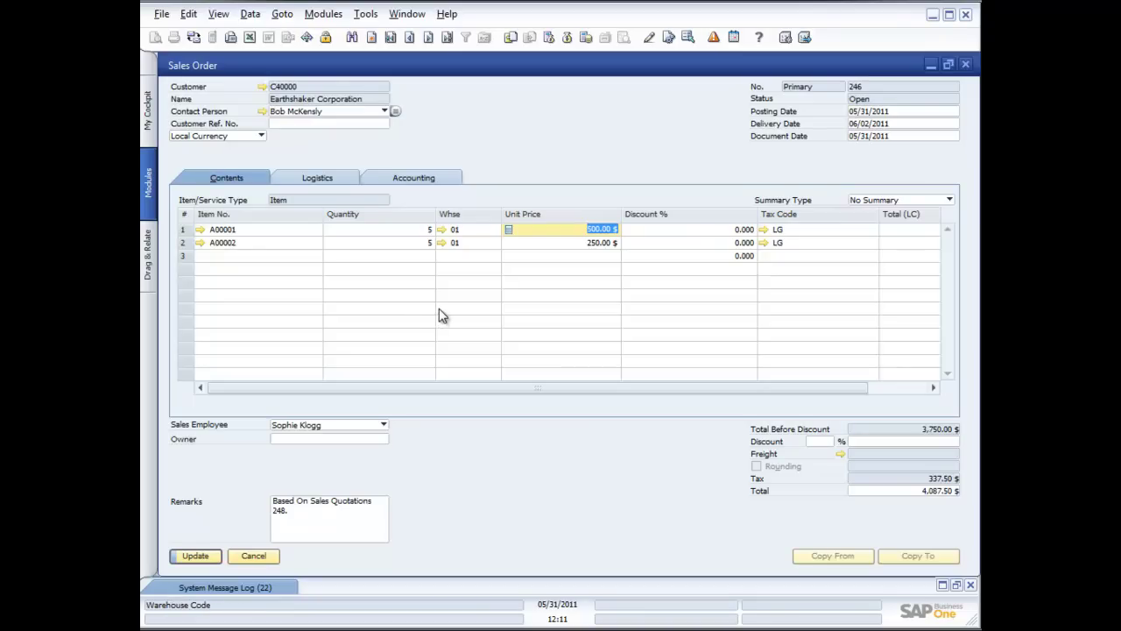
Save the changes to the sales order.
{"action": "left_click", "coordinate": [194, 559]}
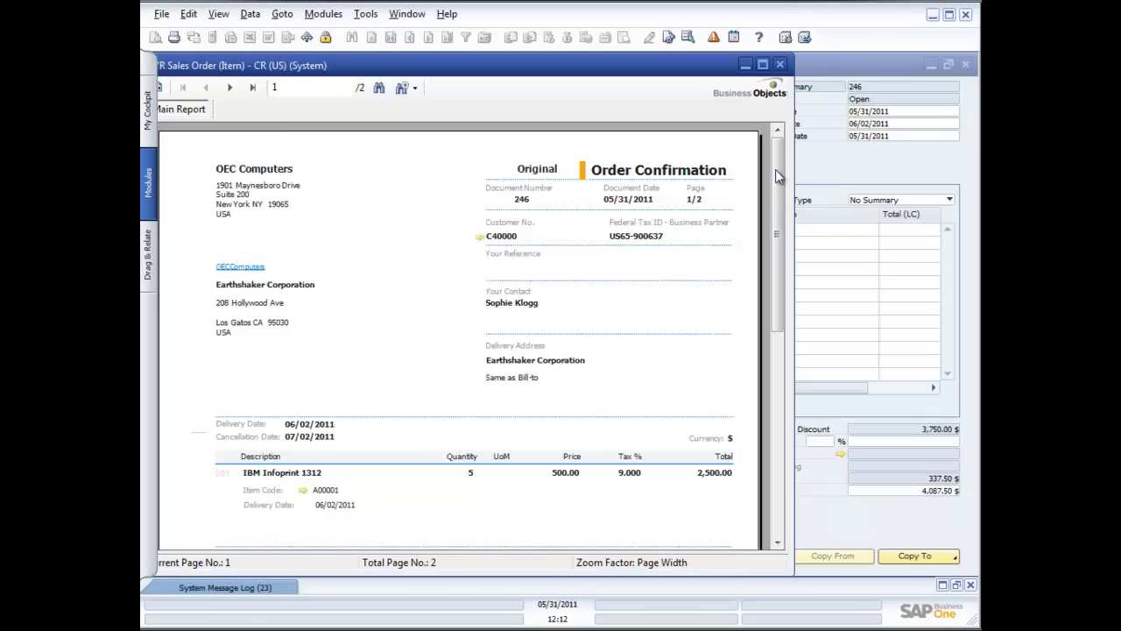
Close the order confirmation preview, copy the sales order to a delivery, add it with confirmation, and display the added delivery.
{"action": "left_click", "coordinate": [779, 65]}
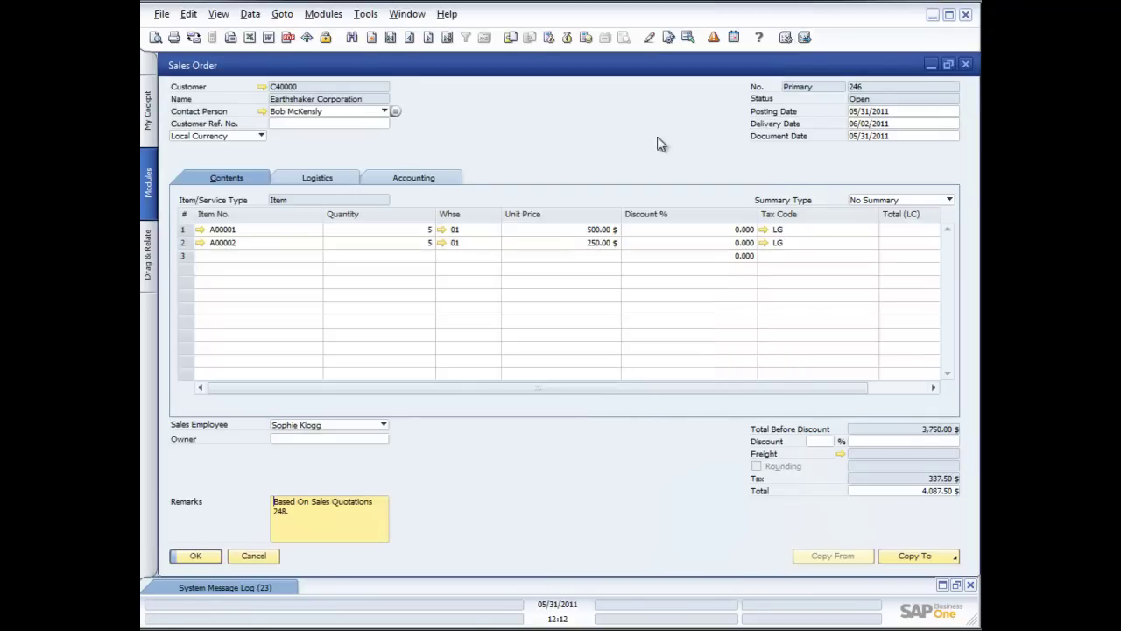
{"action": "left_click", "coordinate": [912, 558]}
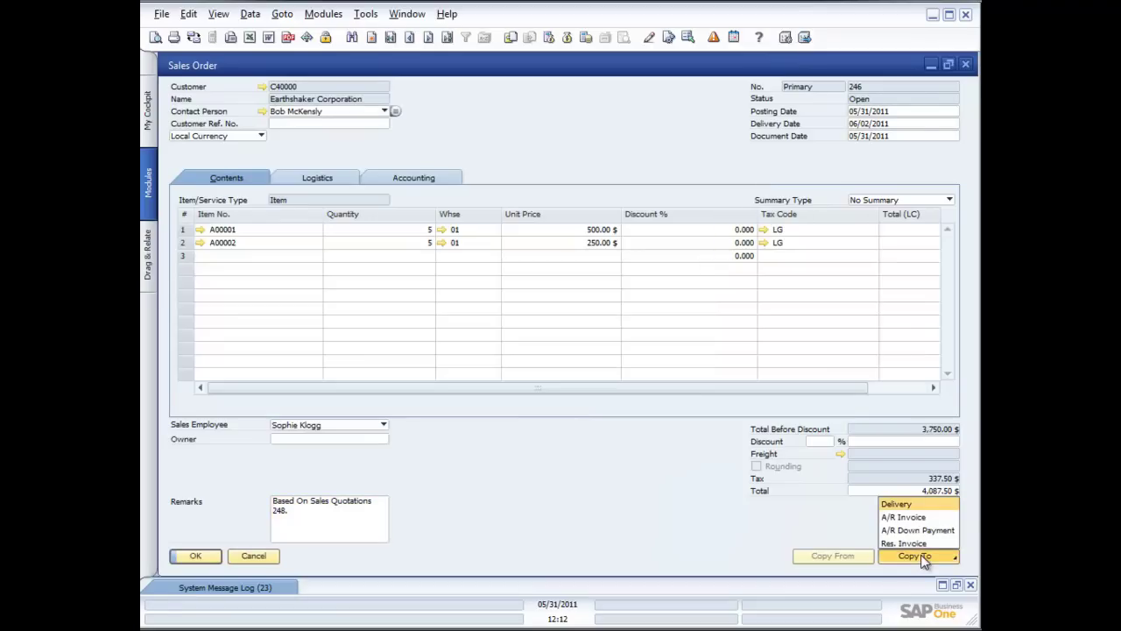
{"action": "left_click", "coordinate": [897, 504]}
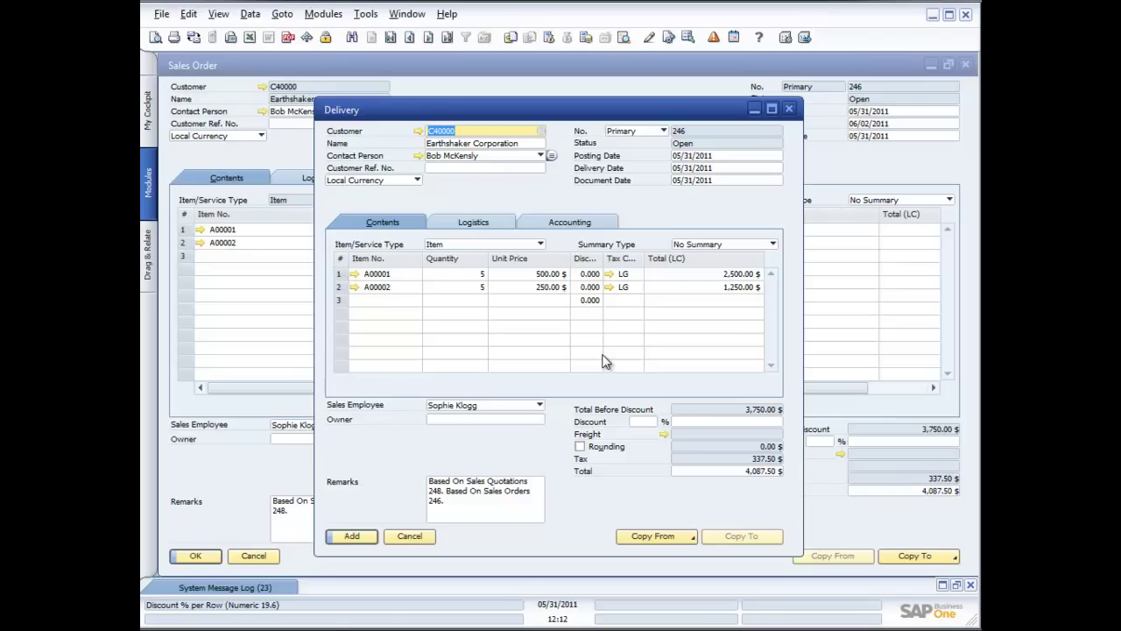
{"action": "left_click", "coordinate": [353, 536]}
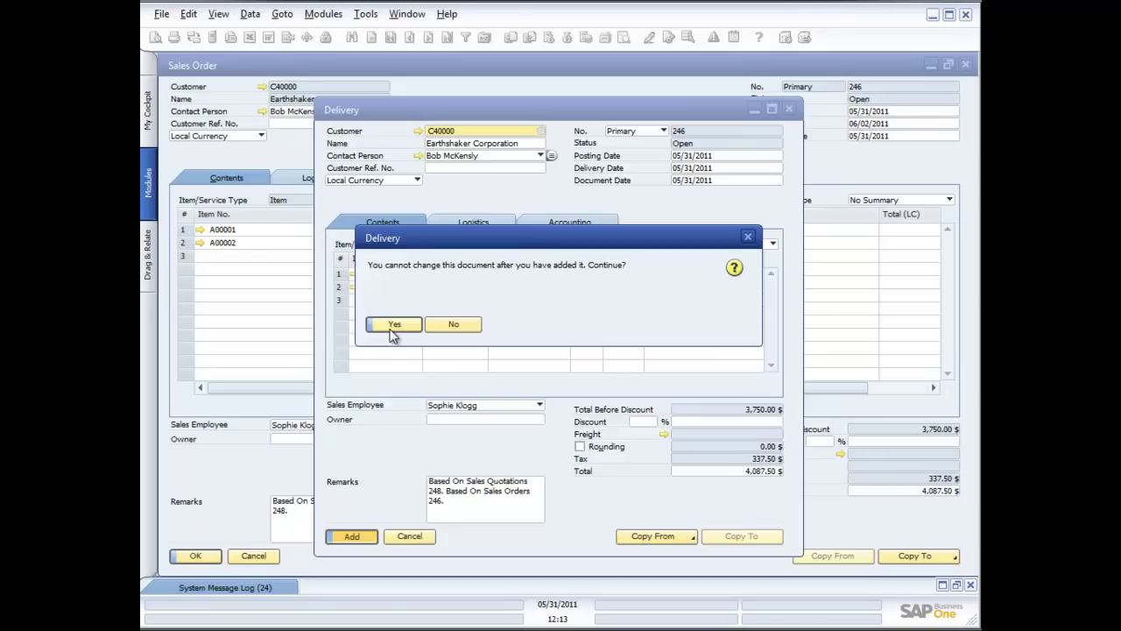
{"action": "left_click", "coordinate": [393, 326]}
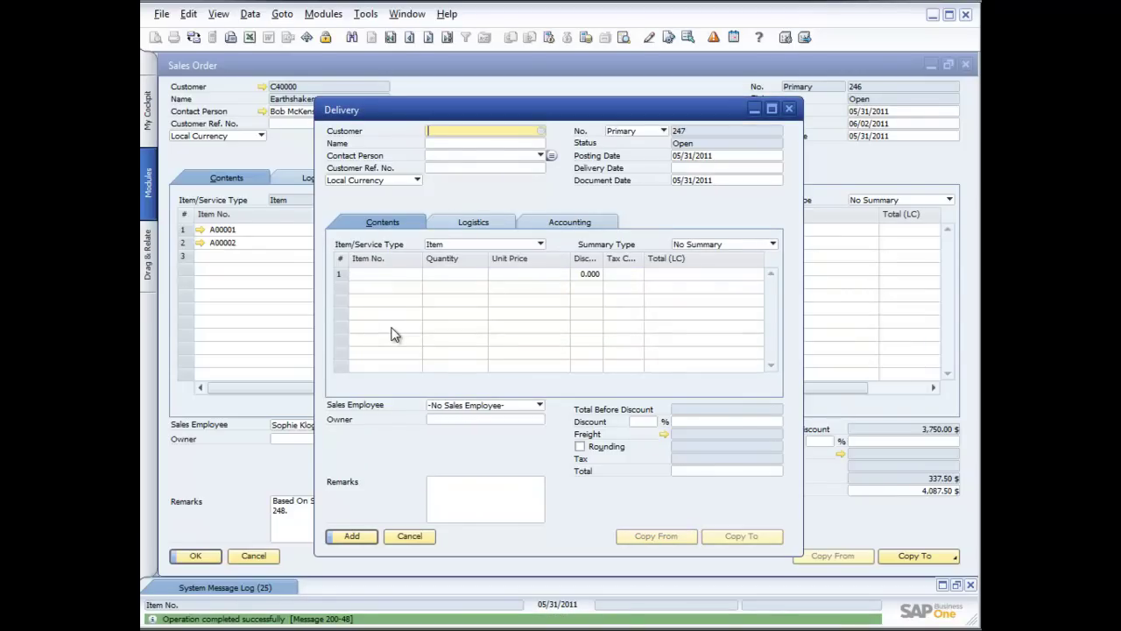
{"action": "key", "text": "ctrl+Page_Up"}
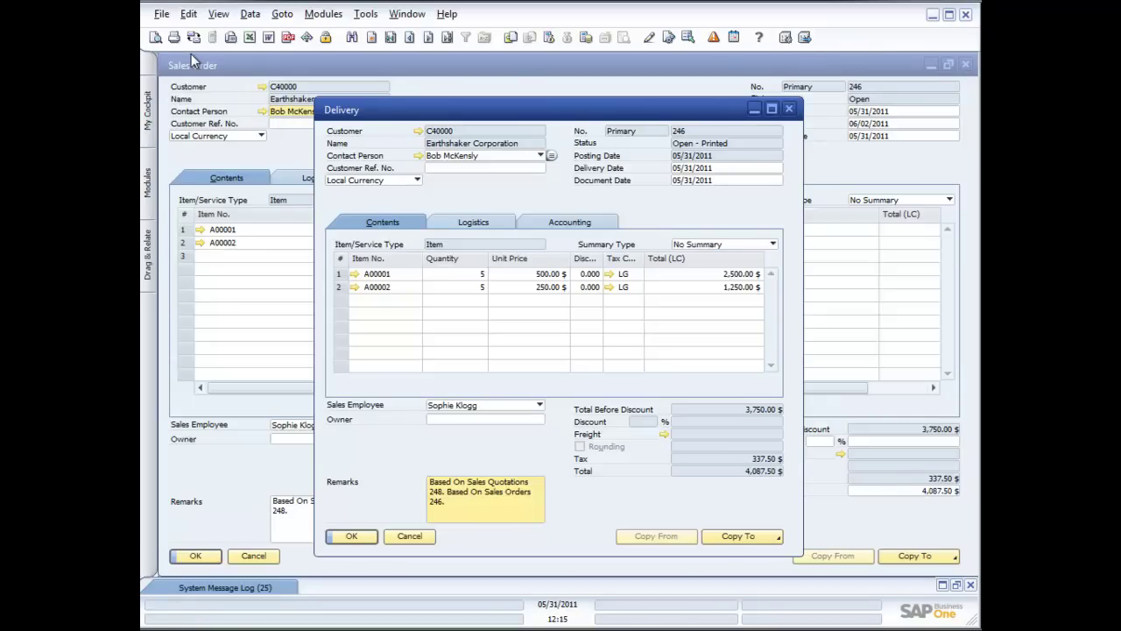
View the print sequences available for the delivery and cancel without printing.
{"action": "left_click", "coordinate": [161, 15]}
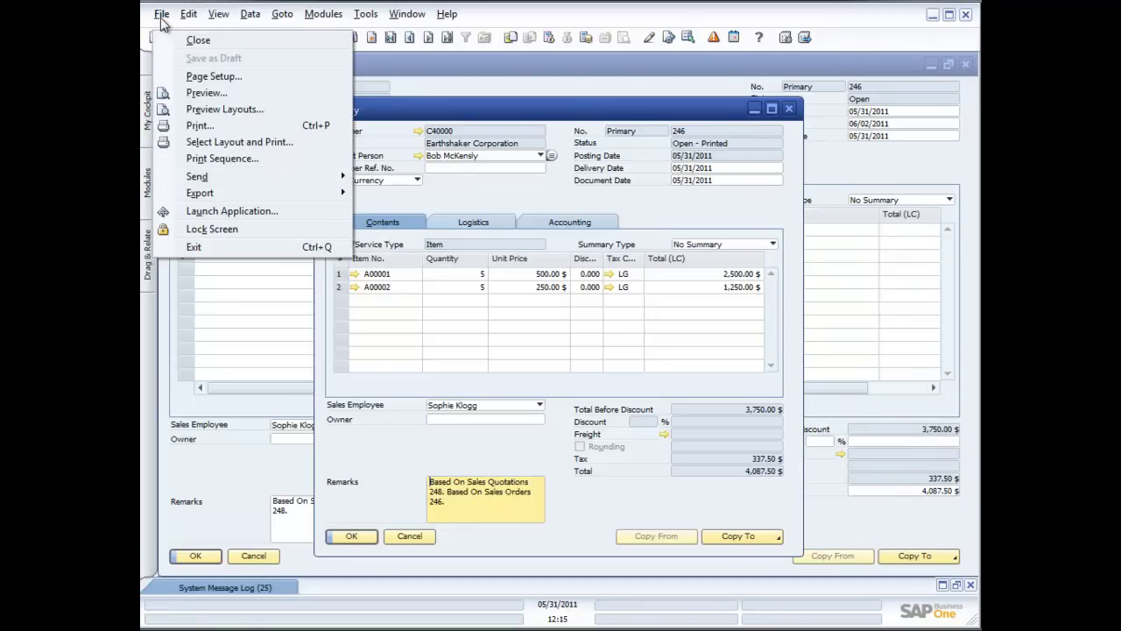
{"action": "left_click", "coordinate": [221, 161]}
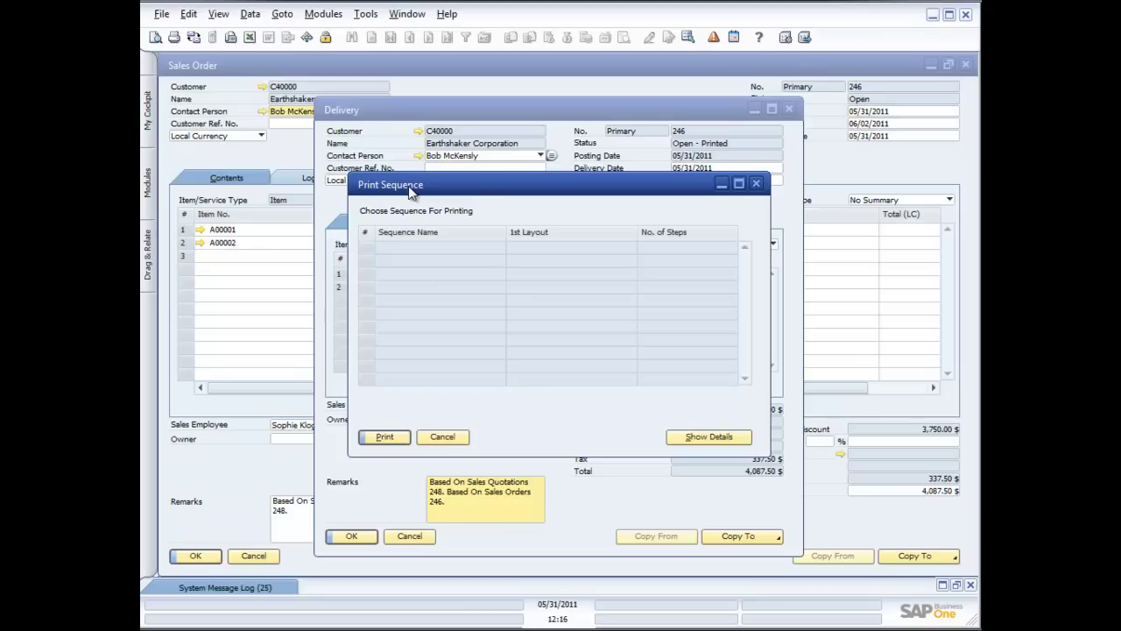
{"action": "left_click", "coordinate": [449, 437]}
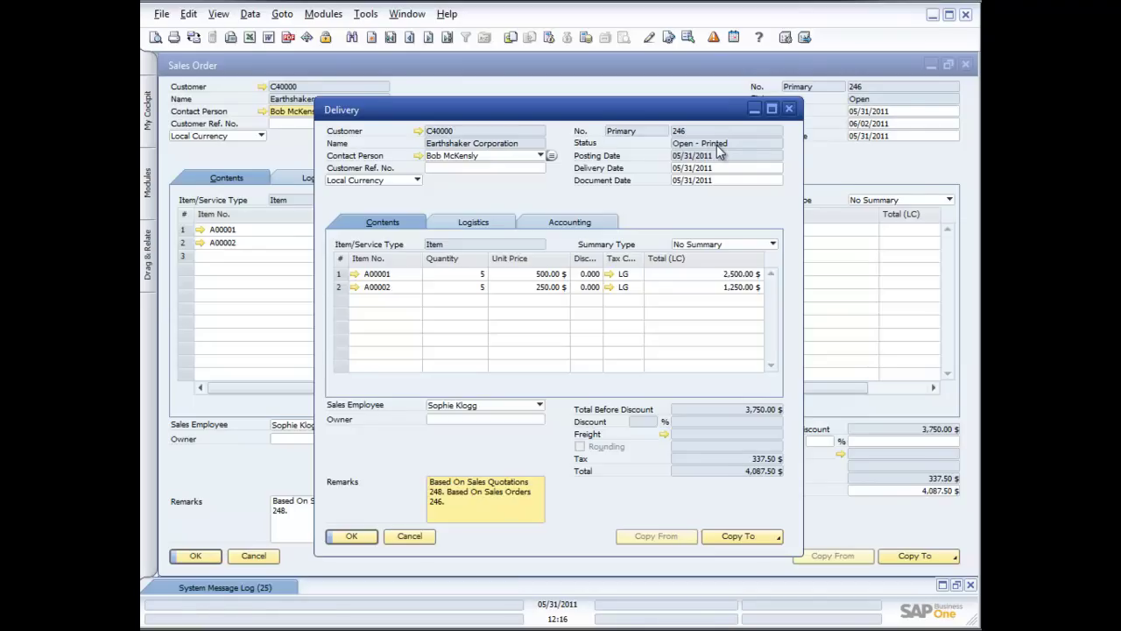
Copy the delivery to an A/R invoice and reposition the invoice window.
{"action": "left_click", "coordinate": [767, 537]}
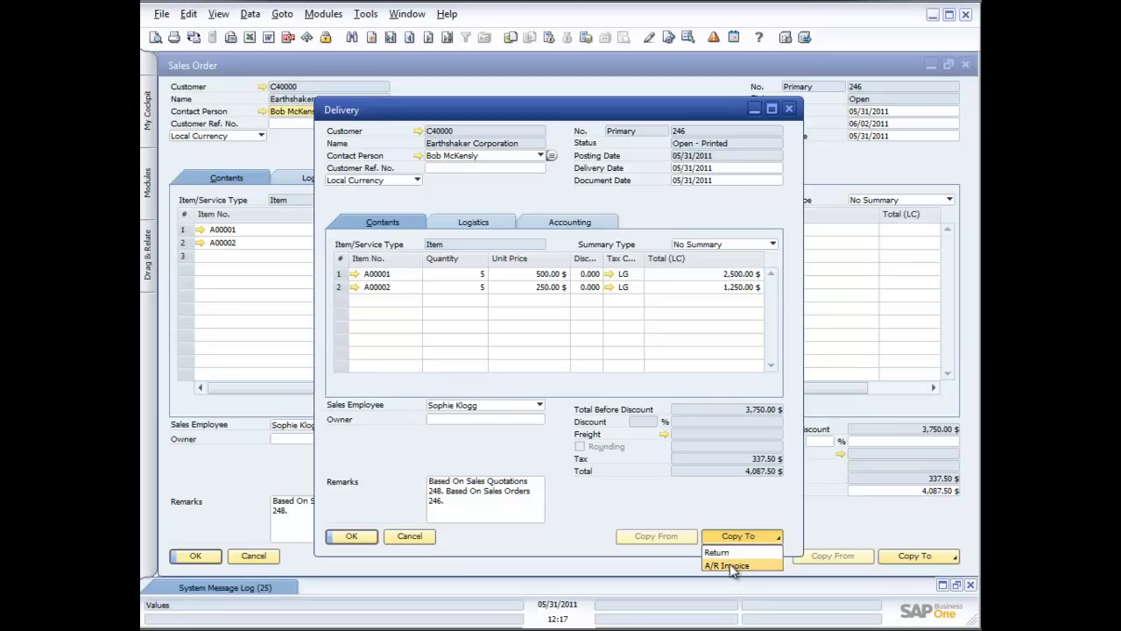
{"action": "left_click", "coordinate": [733, 565]}
{"action": "left_click_drag", "start_coordinate": [542, 104], "coordinate": [412, 68]}
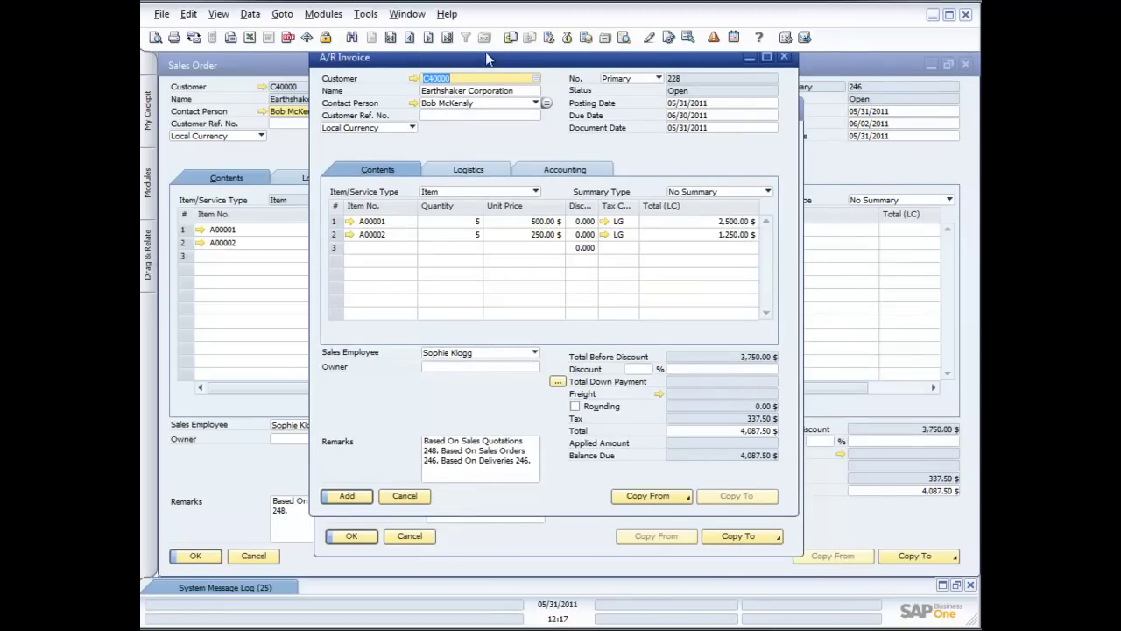
{"action": "left_click_drag", "start_coordinate": [484, 67], "coordinate": [485, 81]}
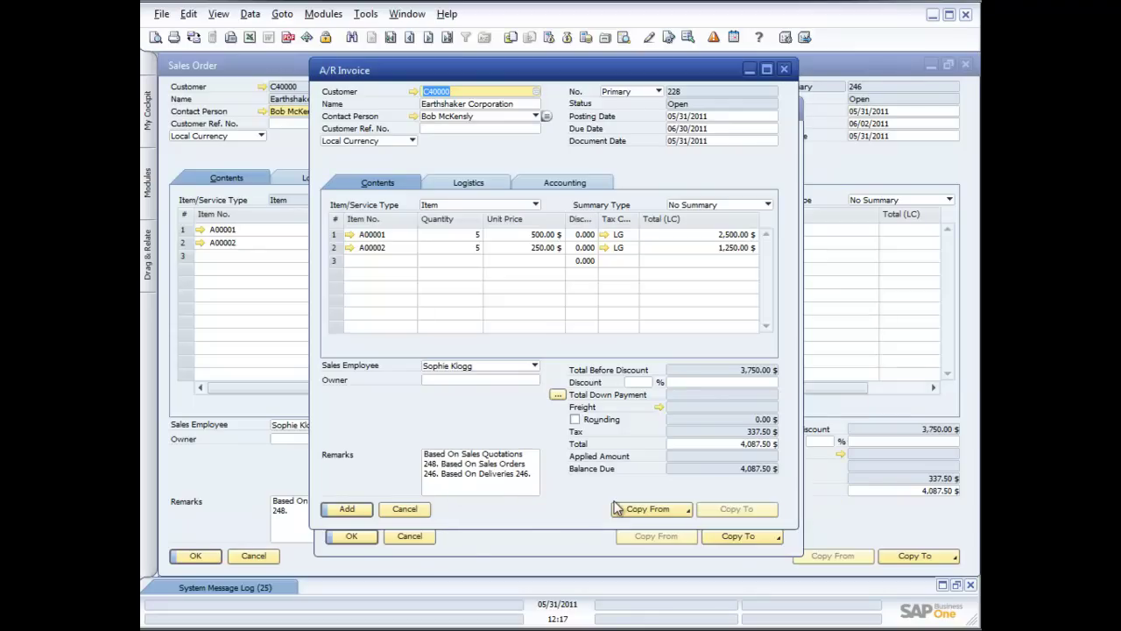
{"action": "left_click", "coordinate": [355, 510]}
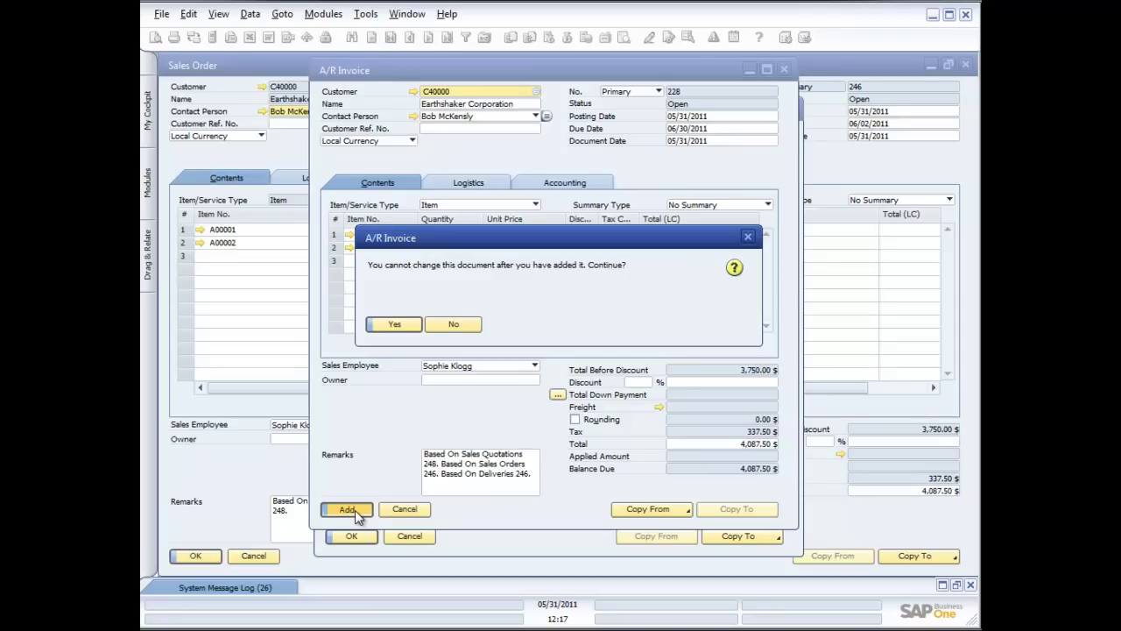
{"action": "left_click", "coordinate": [452, 326]}
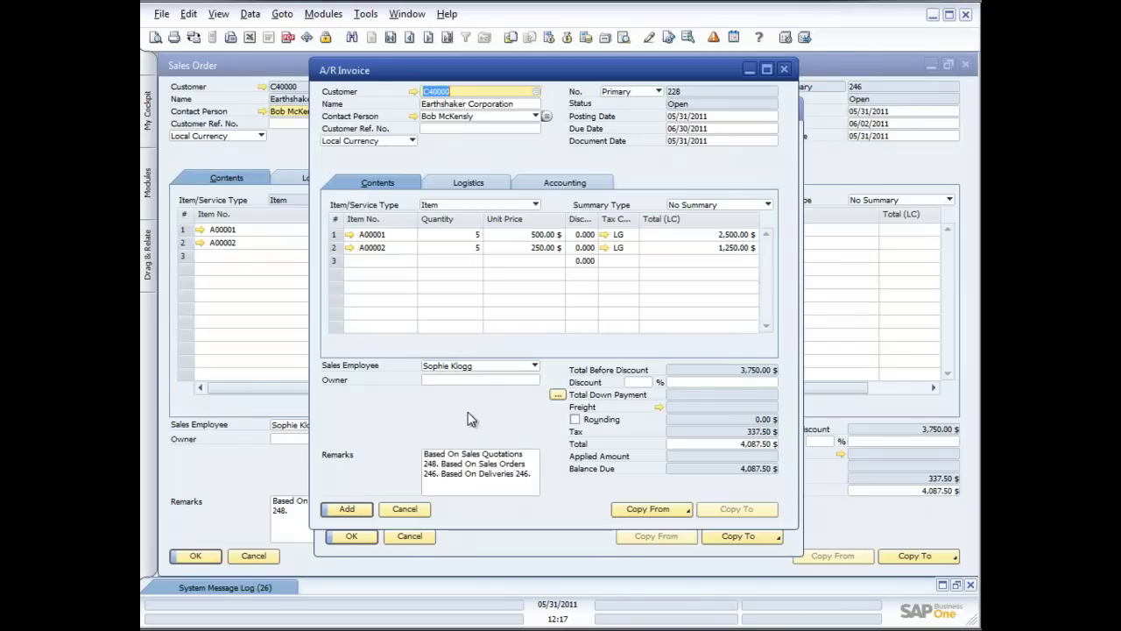
{"action": "right_click", "coordinate": [471, 418]}
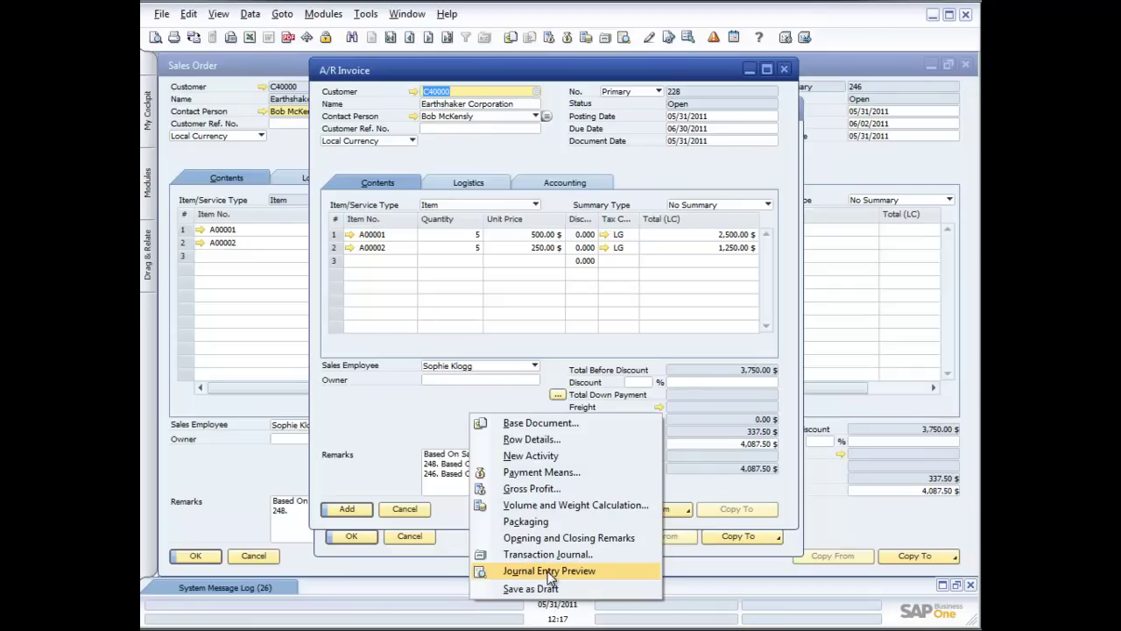
{"action": "left_click", "coordinate": [397, 417]}
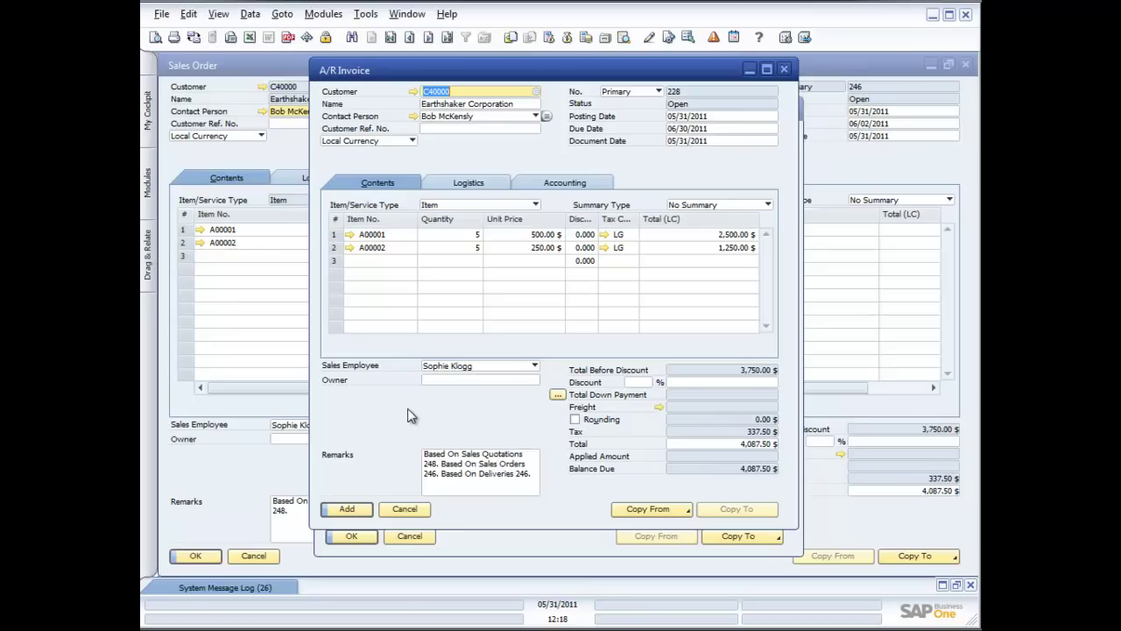
Preview the journal entry for the A/R invoice, examine its debit and credit postings, and close the preview.
{"action": "right_click", "coordinate": [408, 408]}
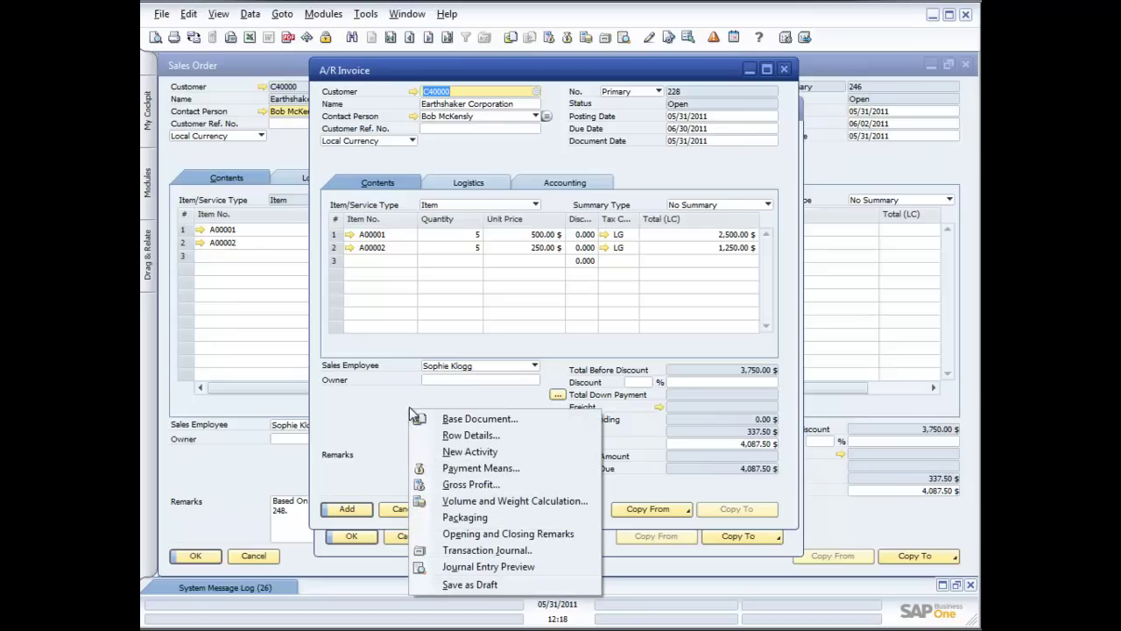
{"action": "left_click", "coordinate": [462, 565]}
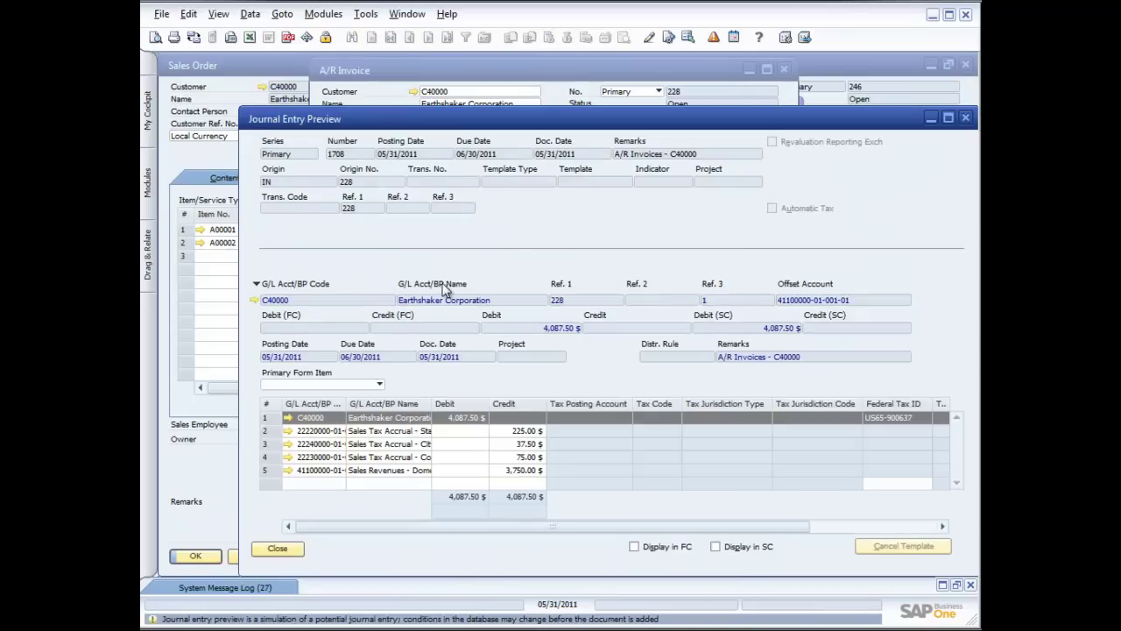
{"action": "left_click_drag", "start_coordinate": [451, 124], "coordinate": [352, 83]}
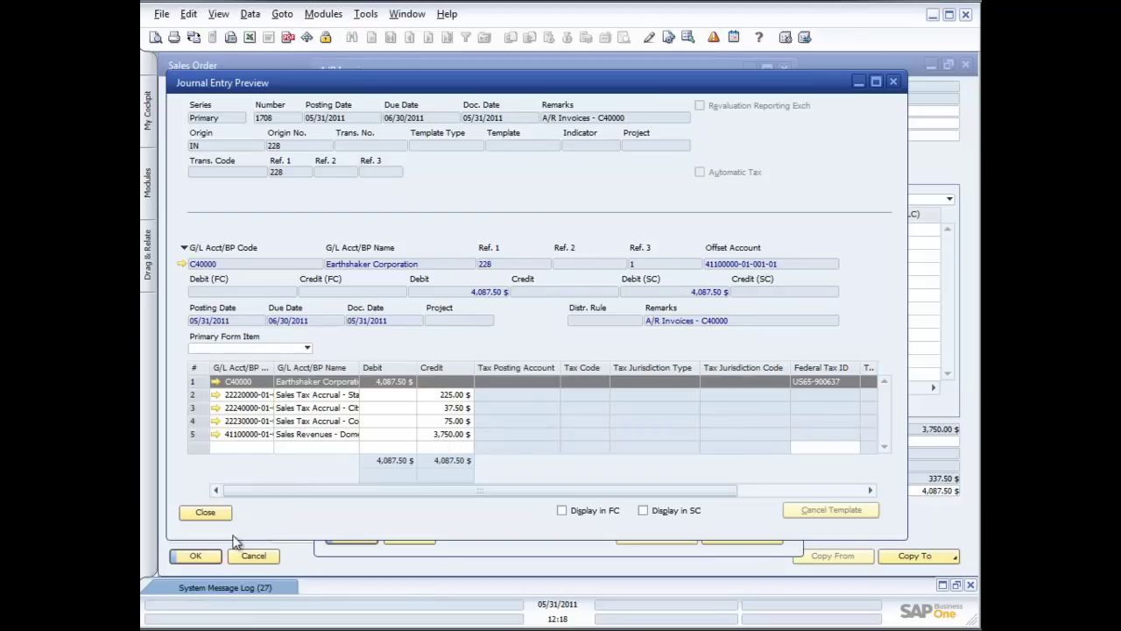
{"action": "left_click", "coordinate": [213, 516]}
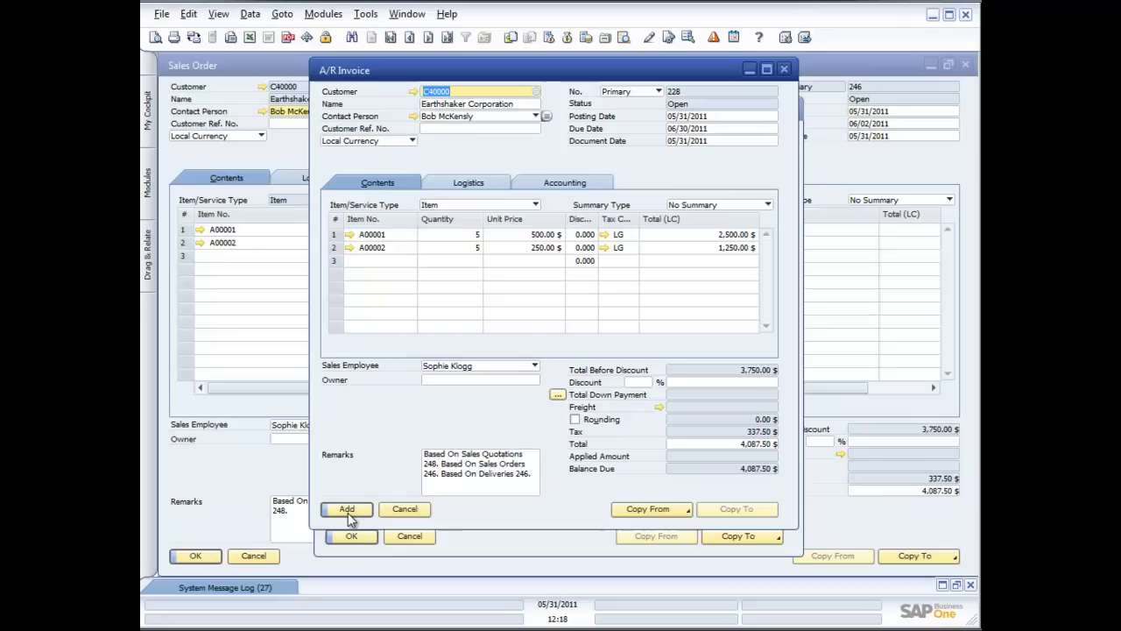
Add the A/R invoice with confirmation and close the open invoice, delivery and sales order windows.
{"action": "left_click", "coordinate": [348, 510]}
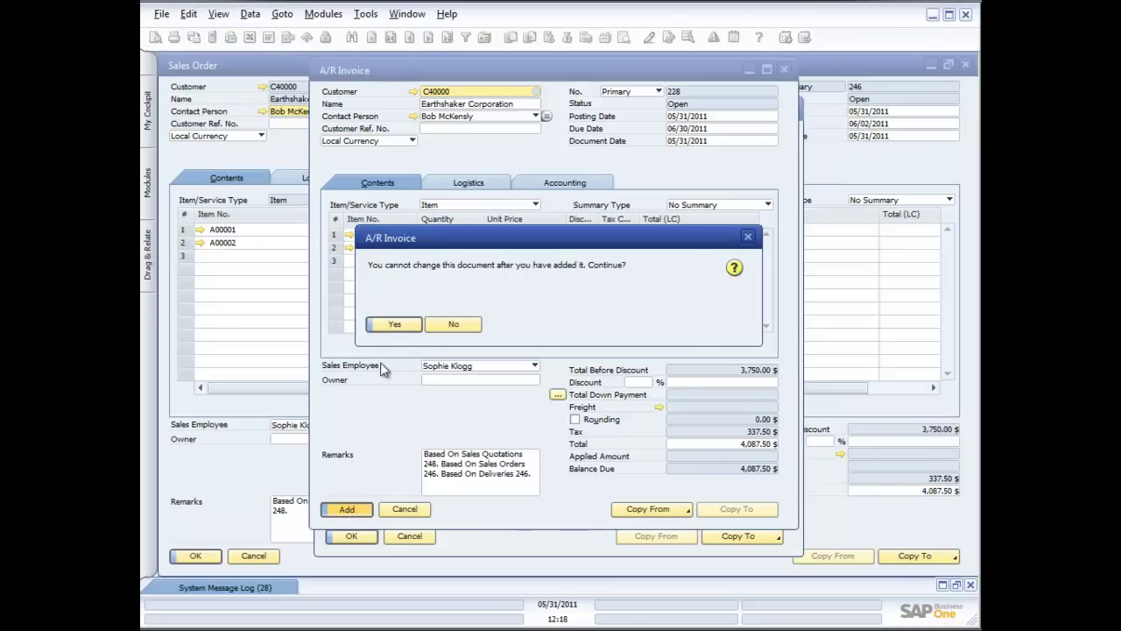
{"action": "left_click", "coordinate": [396, 325]}
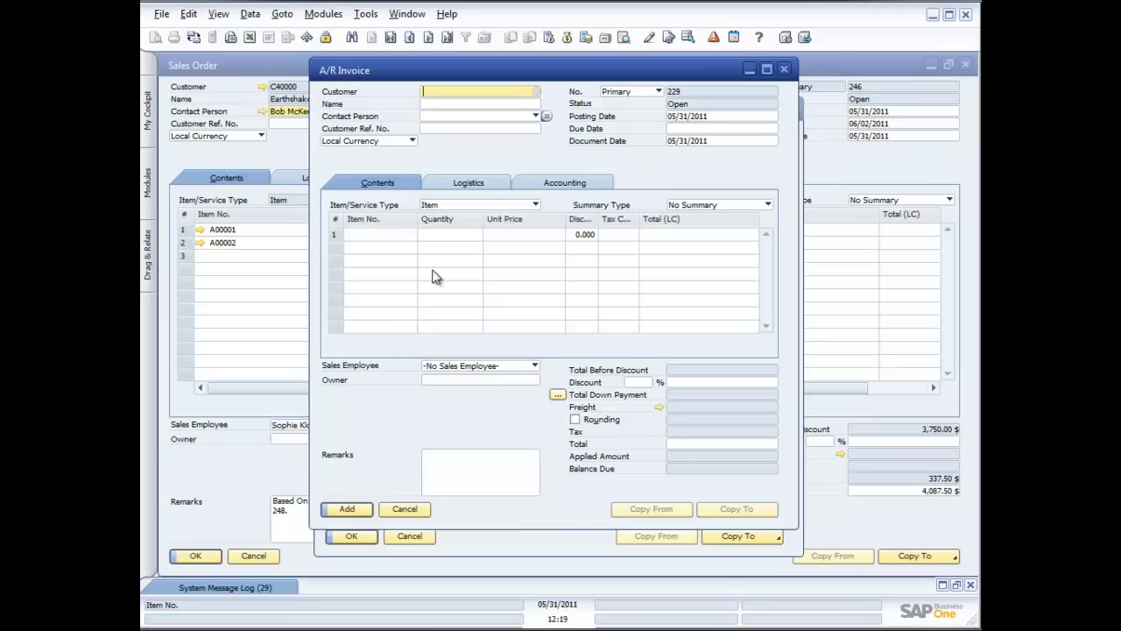
{"action": "left_click", "coordinate": [784, 68]}
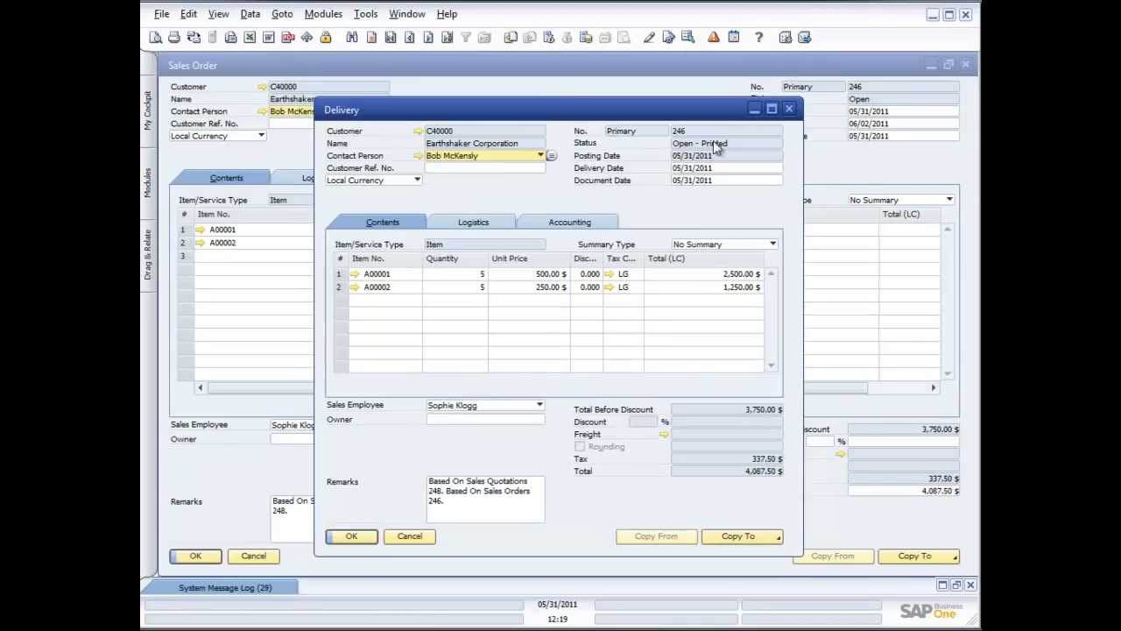
{"action": "left_click", "coordinate": [788, 109]}
{"action": "left_click", "coordinate": [966, 65]}
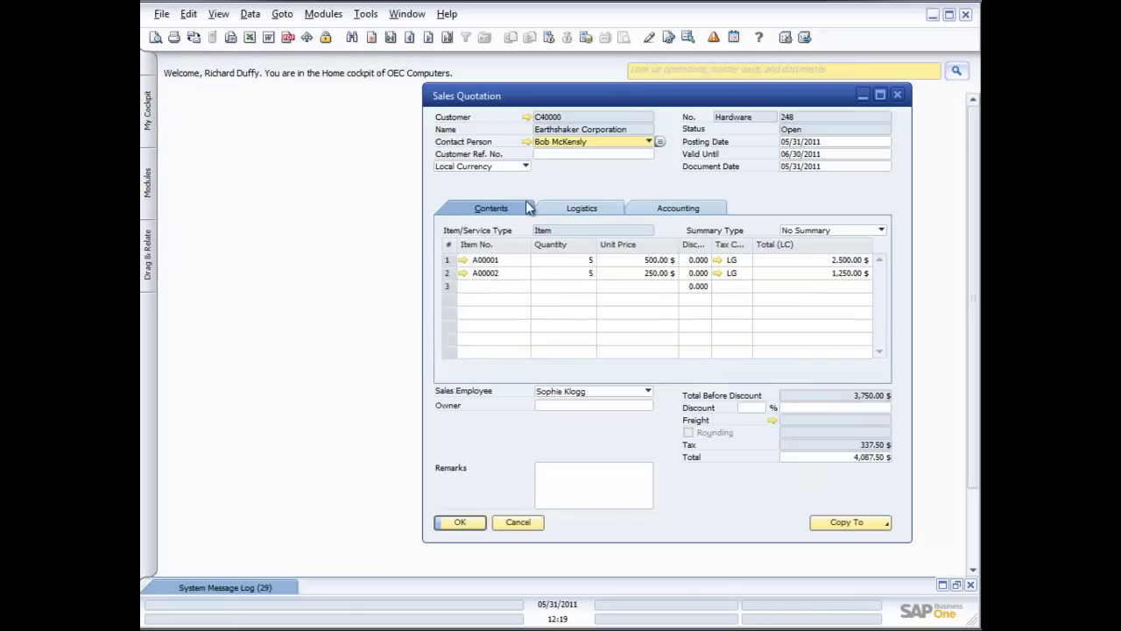
Start the Document Generation Wizard from the Sales - A/R module and advance to the document generation options.
{"action": "left_click", "coordinate": [149, 186]}
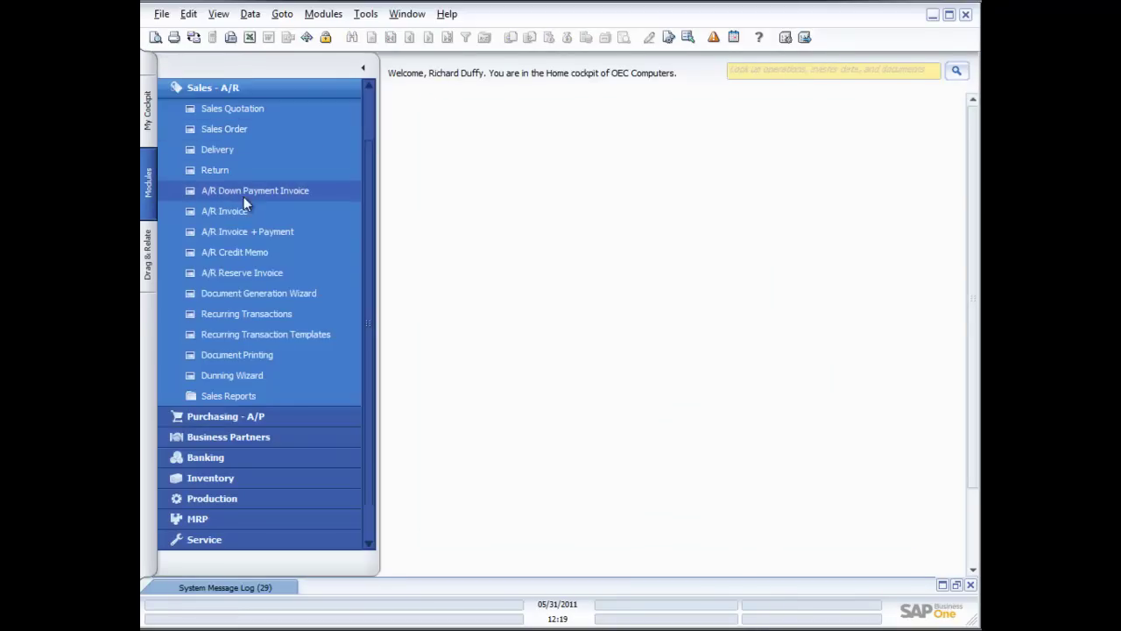
{"action": "left_click", "coordinate": [252, 293]}
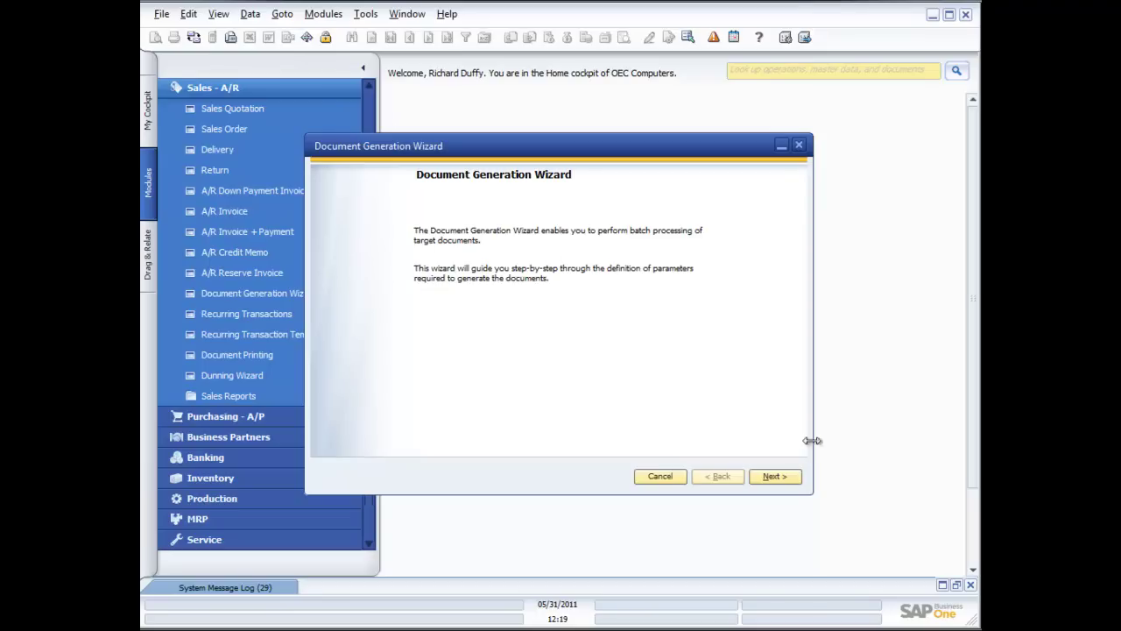
{"action": "left_click", "coordinate": [782, 480]}
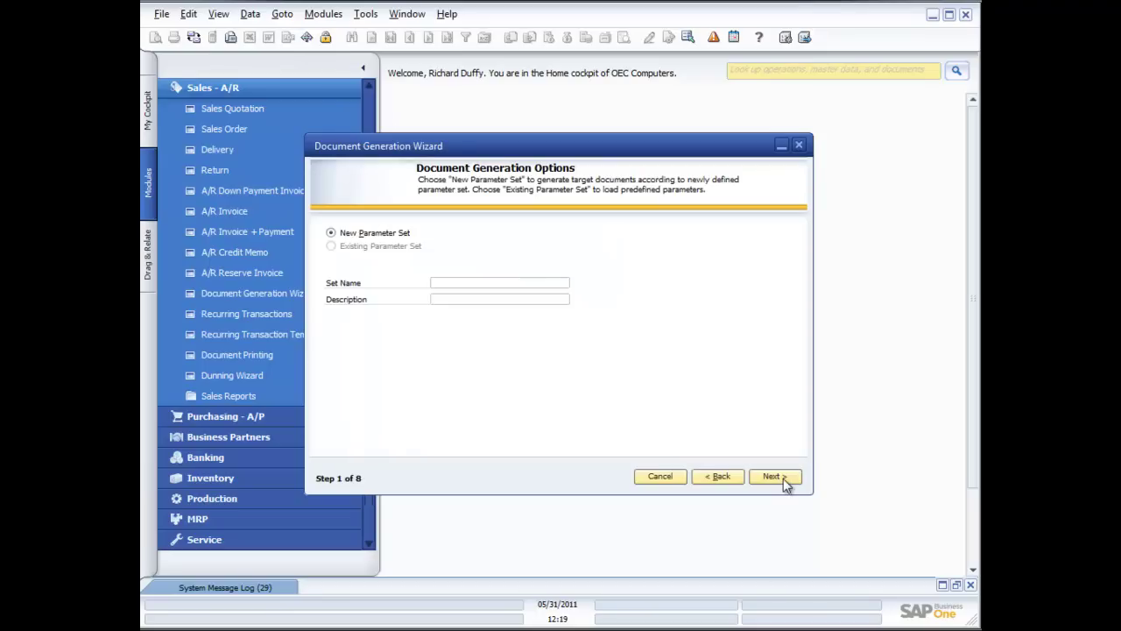
Name the new parameter set "Default SO Gen.", describe it as "Use this to generate Sales orders", and continue to the target document settings.
{"action": "left_click", "coordinate": [466, 281]}
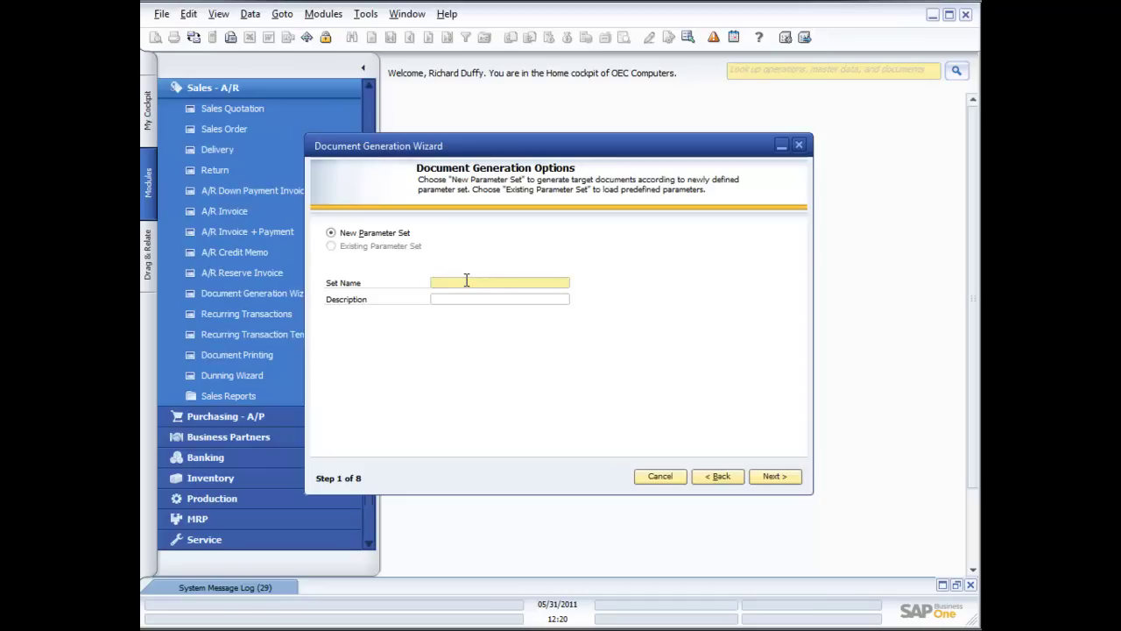
{"action": "type", "text": "Default"}
{"action": "type", "text": " SD"}
{"action": "type", "text": " Generatio"}
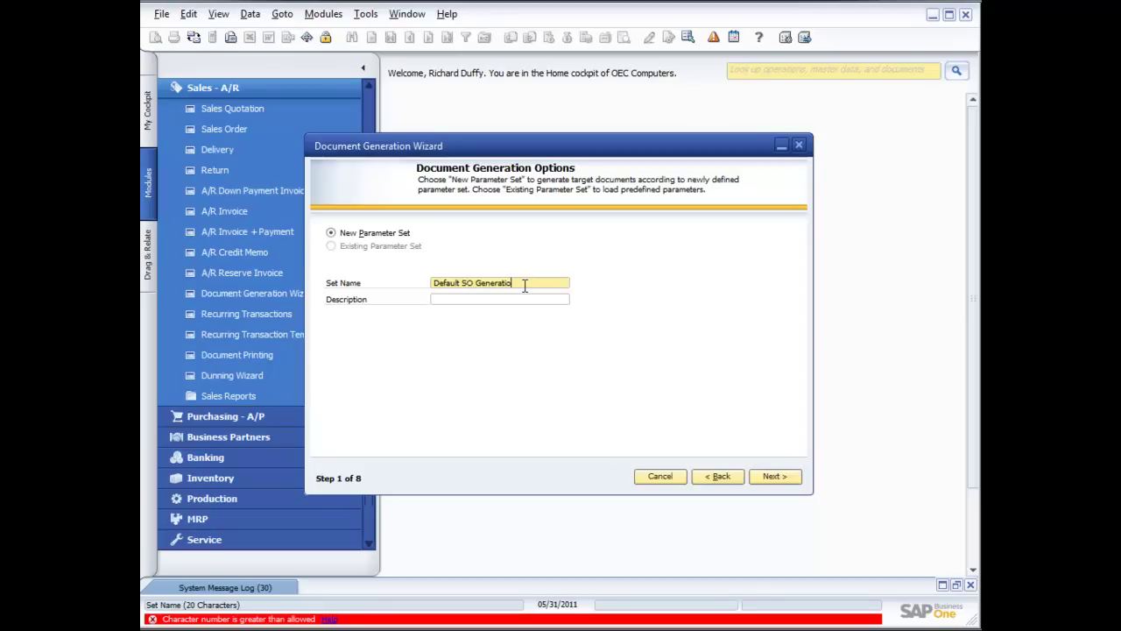
{"action": "key", "text": "BackSpace"}
{"action": "key", "text": "BackSpace"}
{"action": "key", "text": "BackSpace"}
{"action": "key", "text": "BackSpace"}
{"action": "key", "text": "BackSpace"}
{"action": "key", "text": "BackSpace"}
{"action": "type", "text": "."}
{"action": "key", "text": "Tab"}
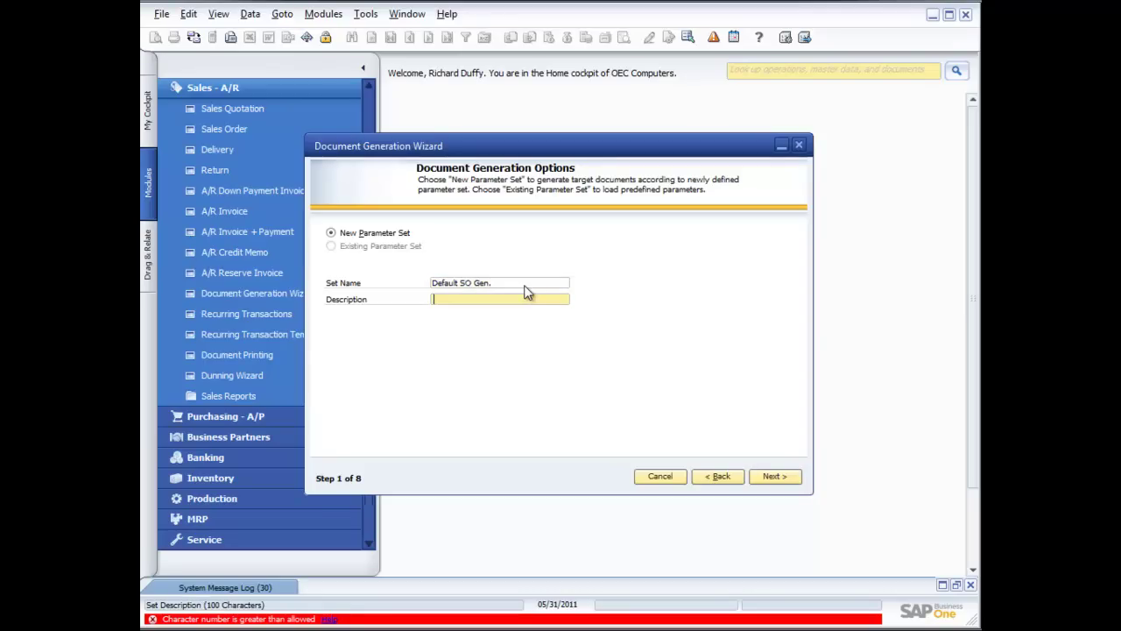
{"action": "type", "text": "Use this to generate Sales orders"}
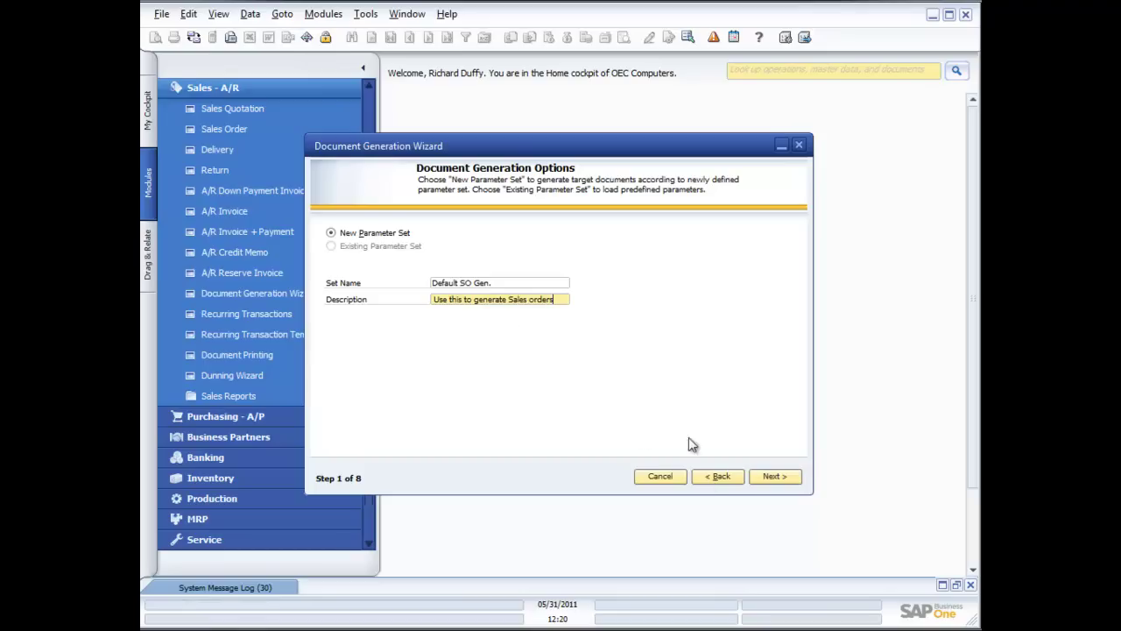
{"action": "left_click", "coordinate": [758, 483]}
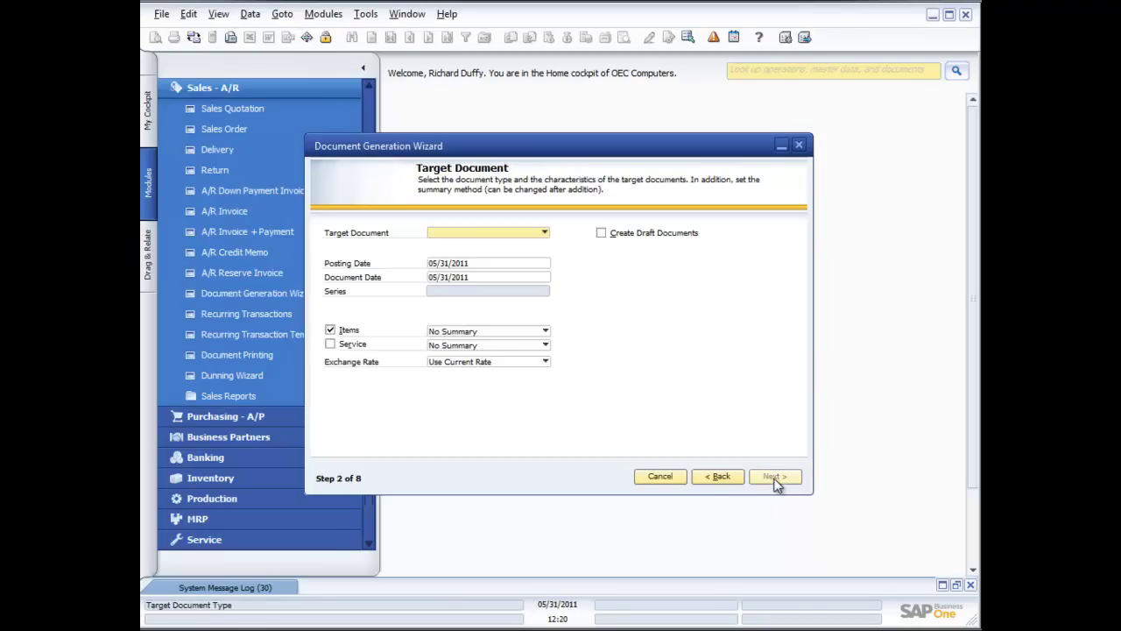
Set the target document to Sales Order with No Summary for items and exchange rate Use Base Doc. and Row Rate, and continue to base documents.
{"action": "left_click", "coordinate": [544, 232]}
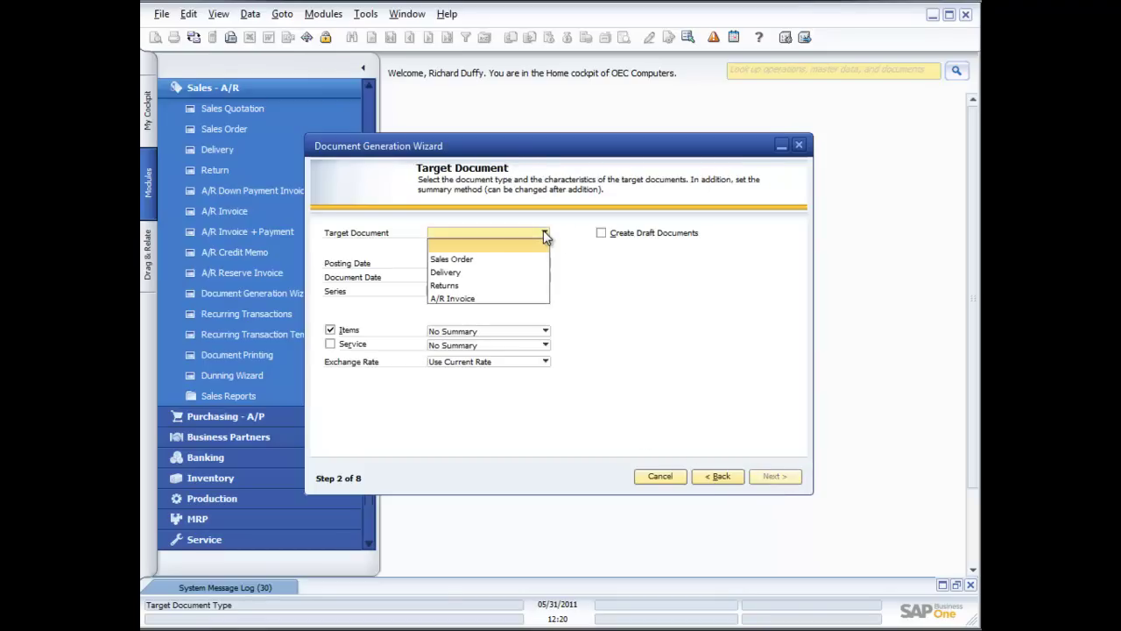
{"action": "left_click", "coordinate": [482, 259]}
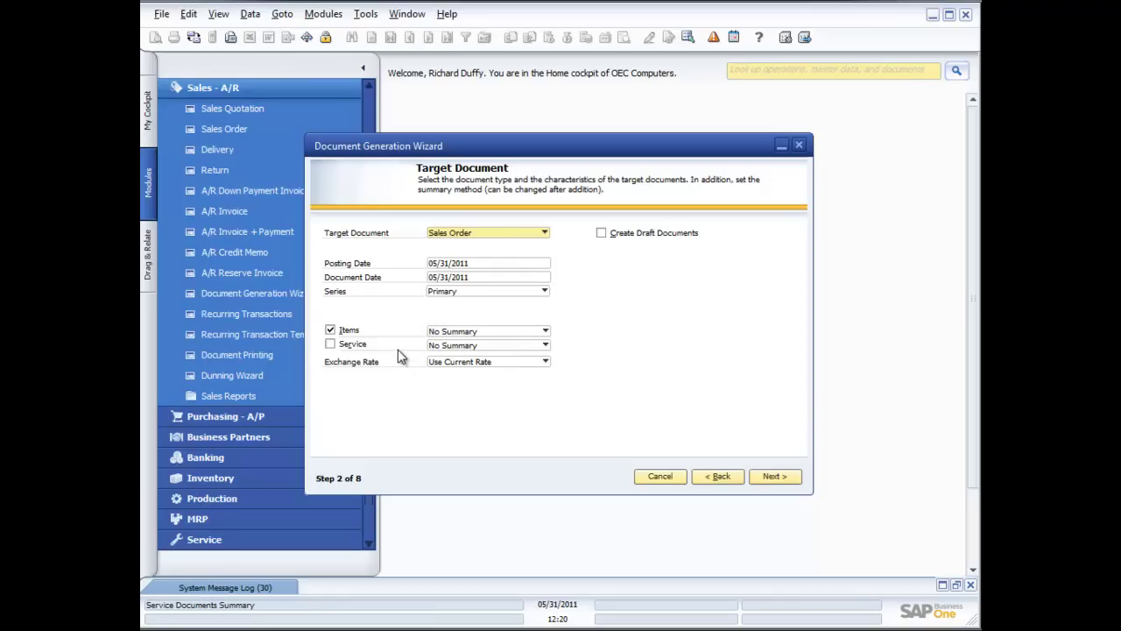
{"action": "left_click", "coordinate": [544, 331]}
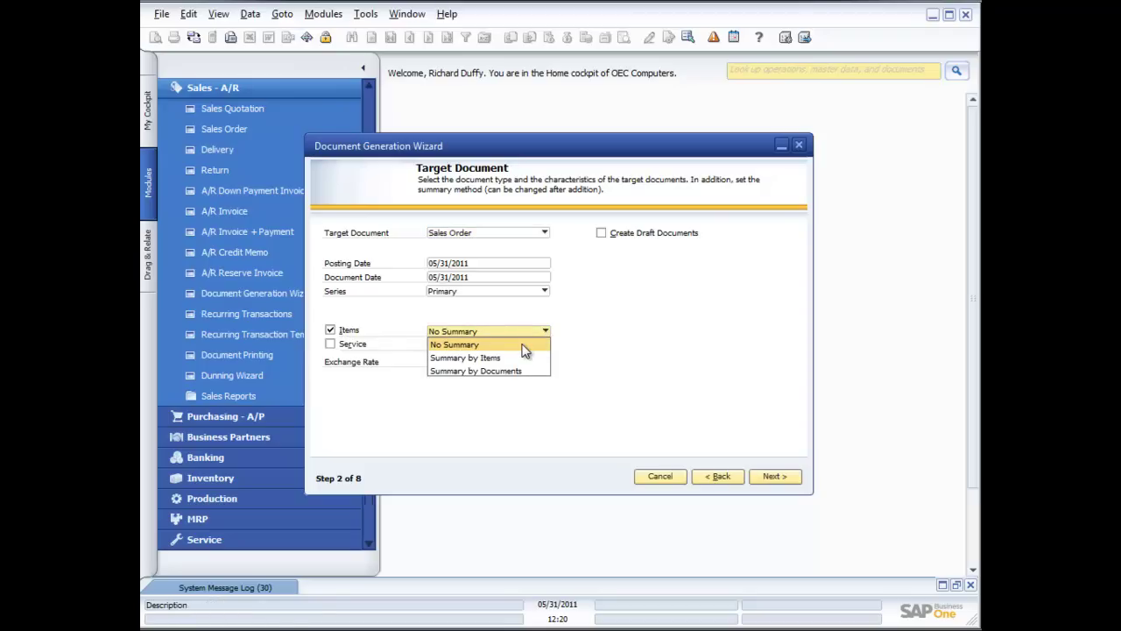
{"action": "left_click", "coordinate": [524, 347]}
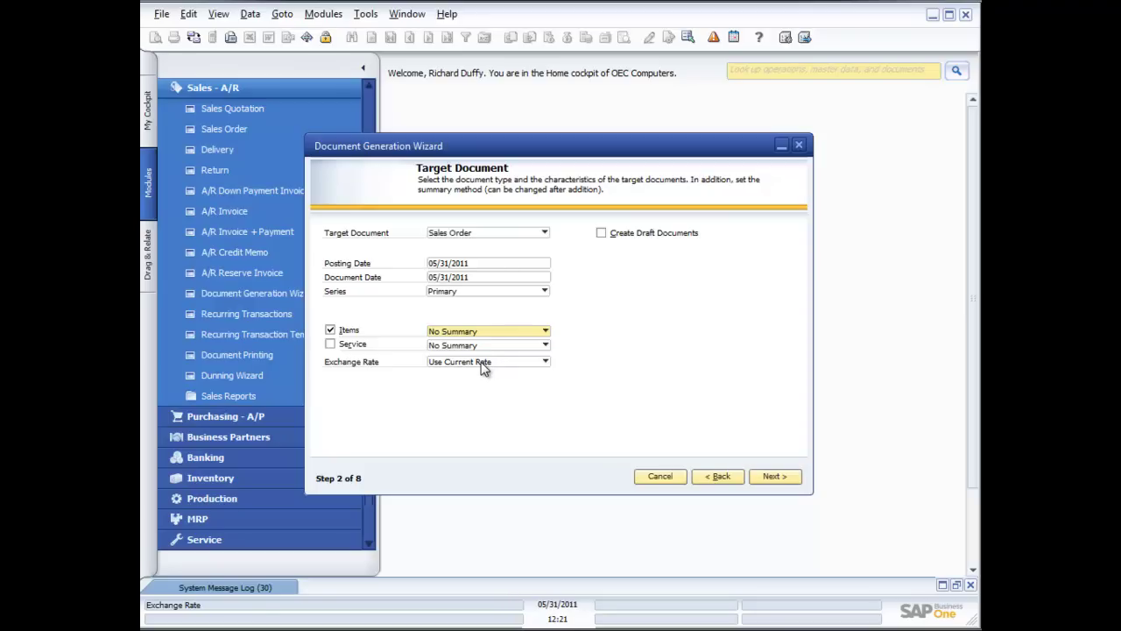
{"action": "left_click", "coordinate": [544, 363]}
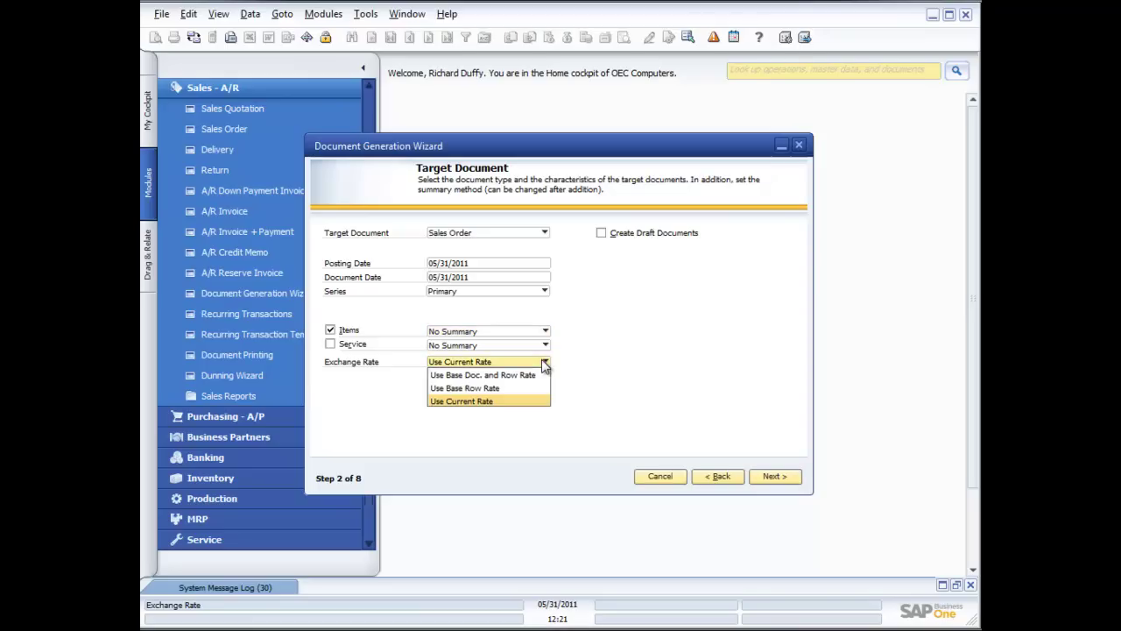
{"action": "left_click", "coordinate": [521, 375]}
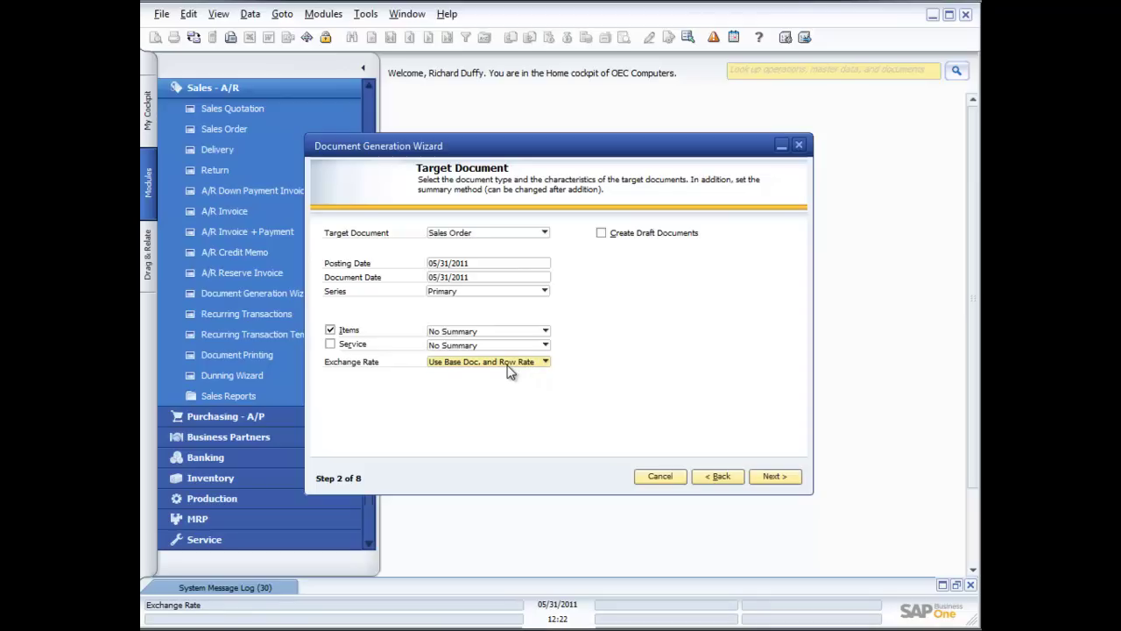
{"action": "left_click", "coordinate": [774, 481]}
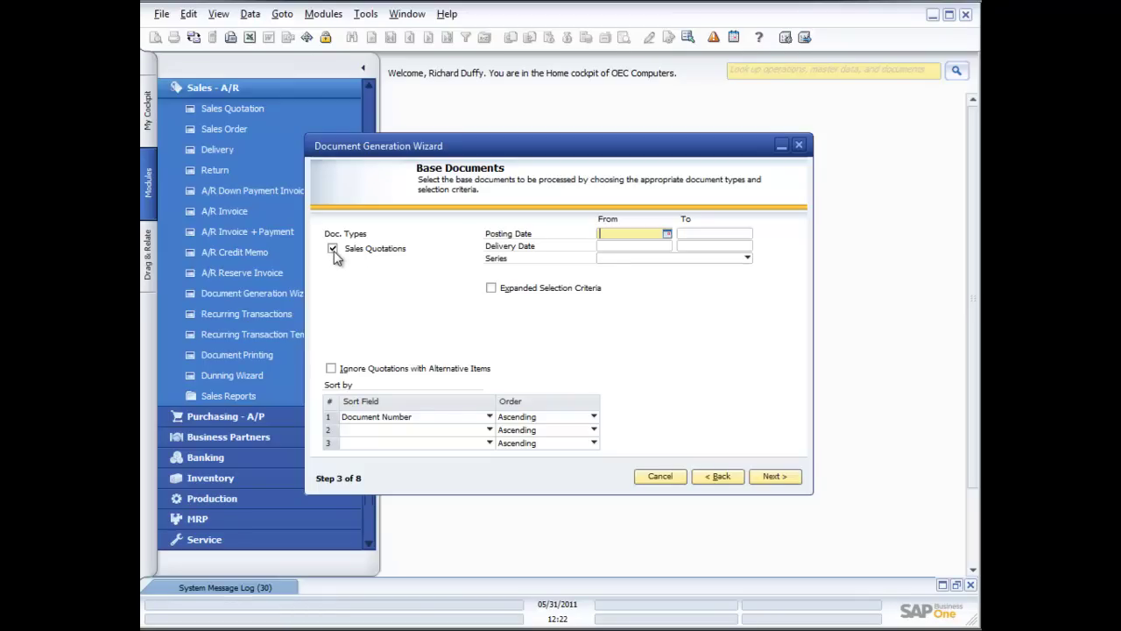
{"action": "left_click", "coordinate": [716, 478]}
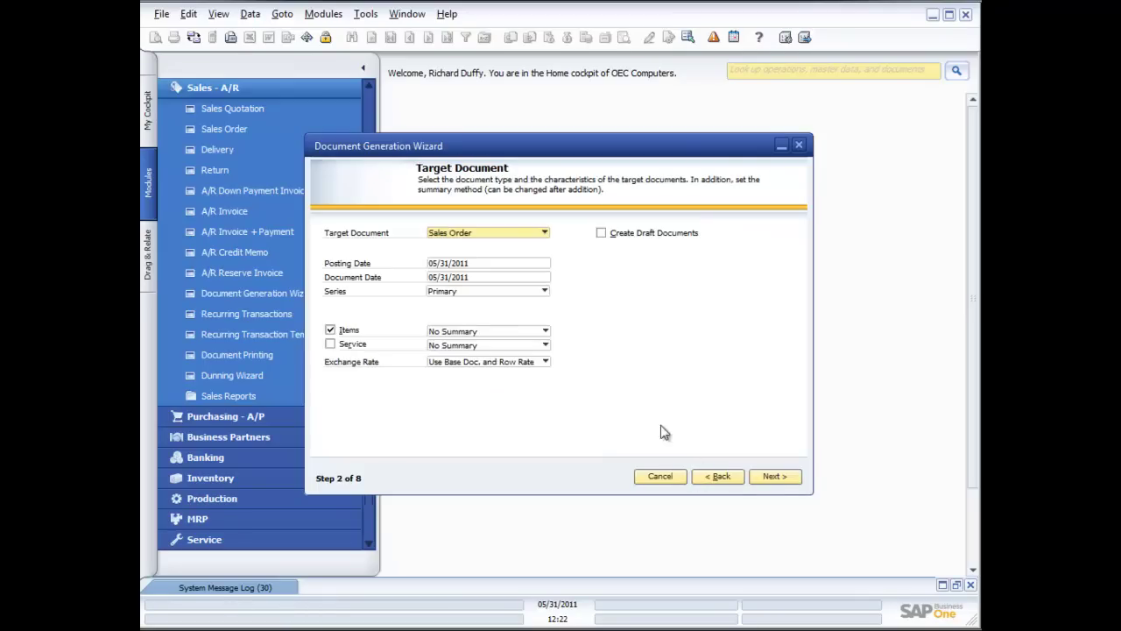
{"action": "left_click", "coordinate": [776, 476]}
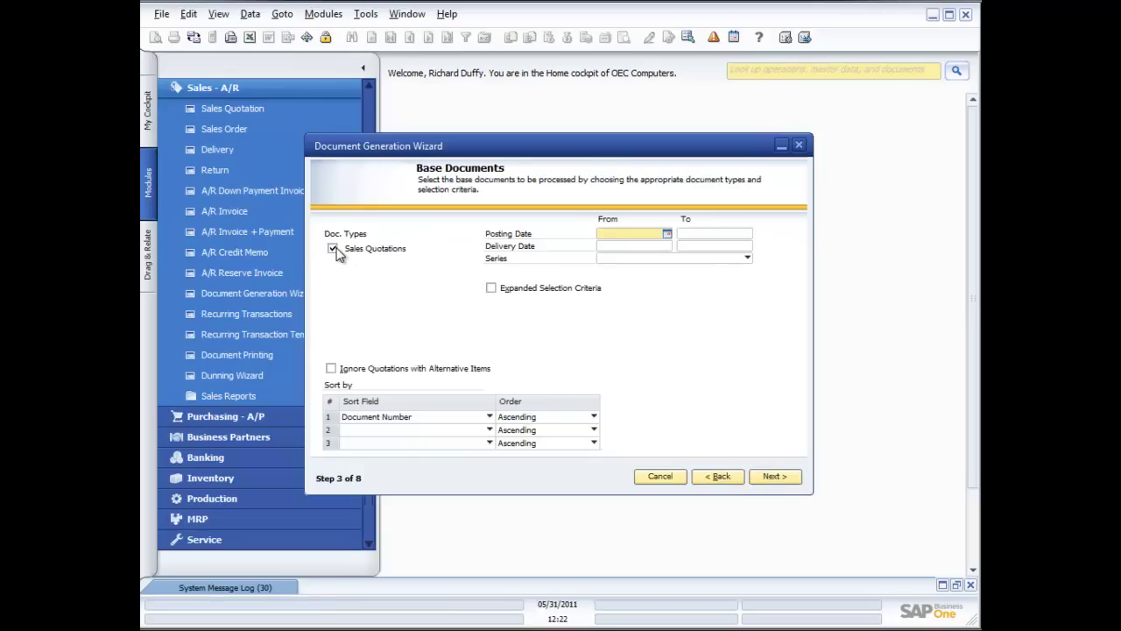
Examine the fields available under the expanded selection criteria for base documents, leaving the option disabled.
{"action": "left_click", "coordinate": [491, 287]}
{"action": "left_click", "coordinate": [584, 301]}
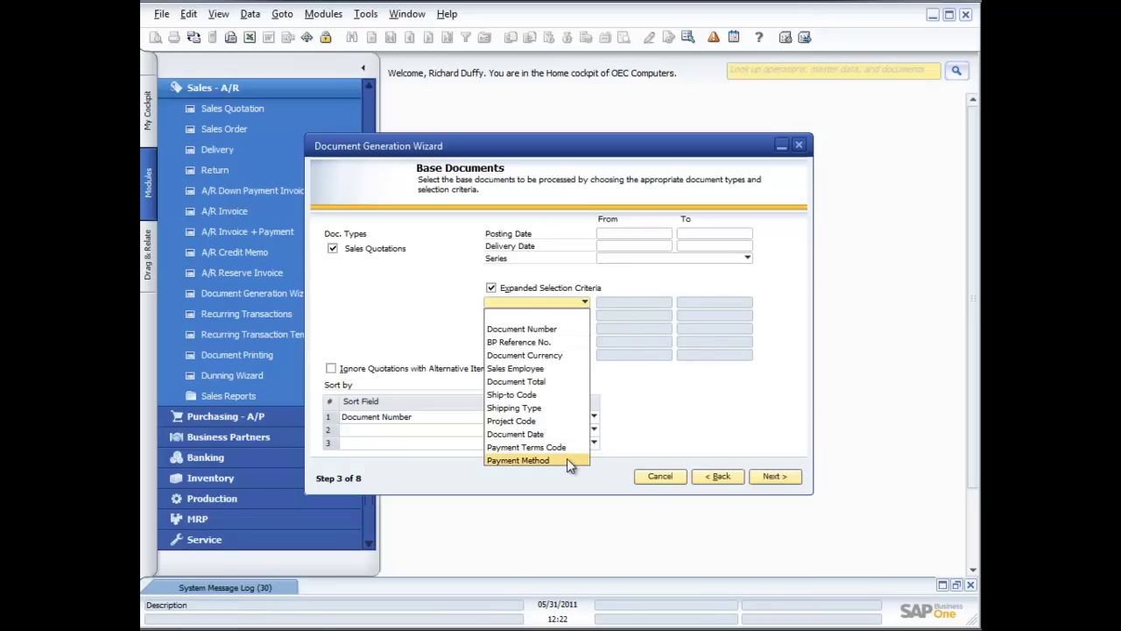
{"action": "left_click", "coordinate": [387, 309]}
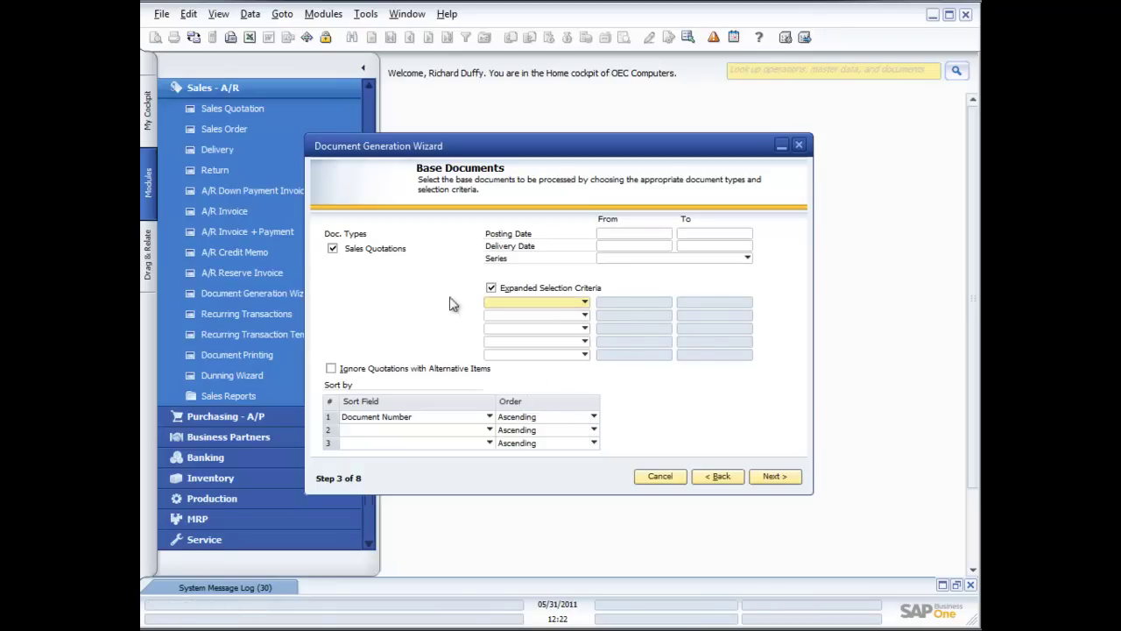
{"action": "left_click", "coordinate": [491, 287]}
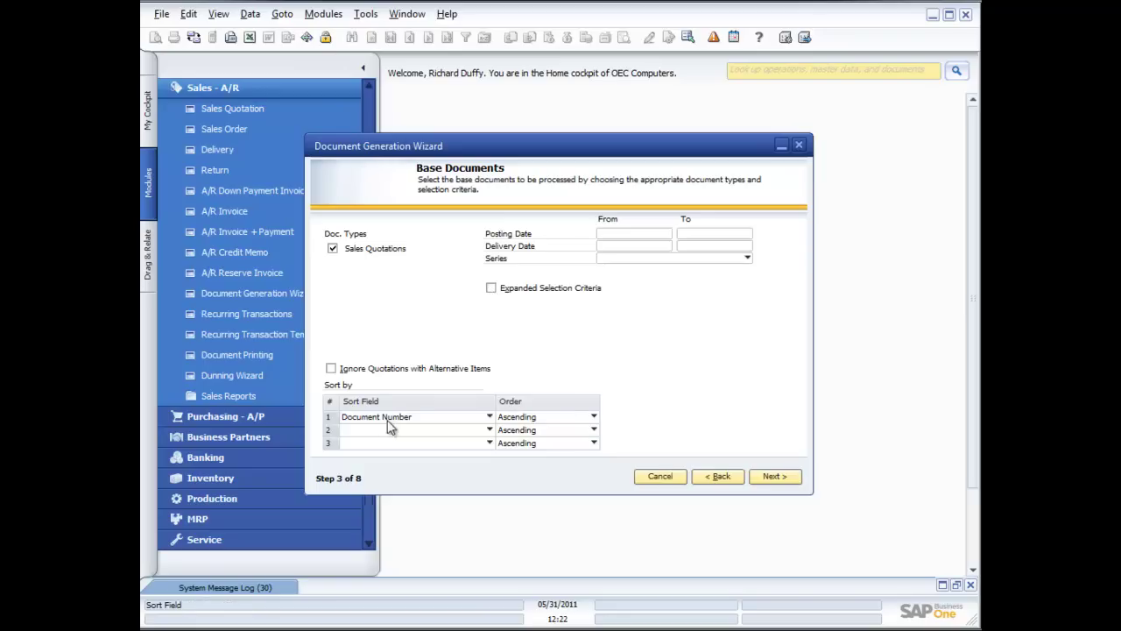
Accept Sales Quotations as base documents, choose No Consolidation, and continue to the customer selection.
{"action": "left_click", "coordinate": [775, 477]}
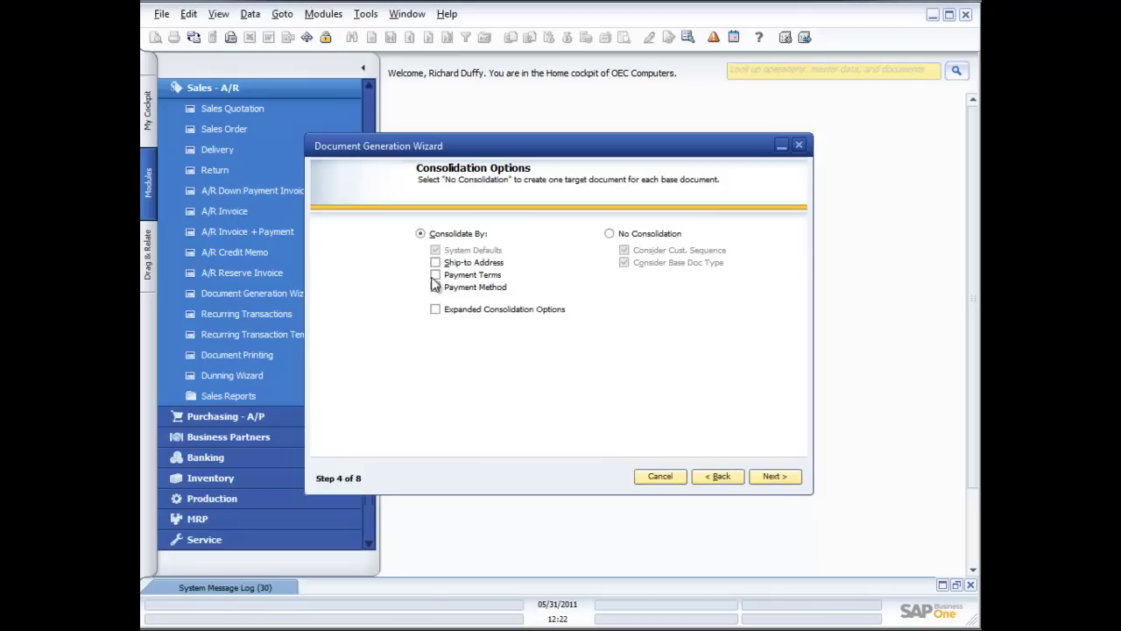
{"action": "left_click", "coordinate": [435, 311]}
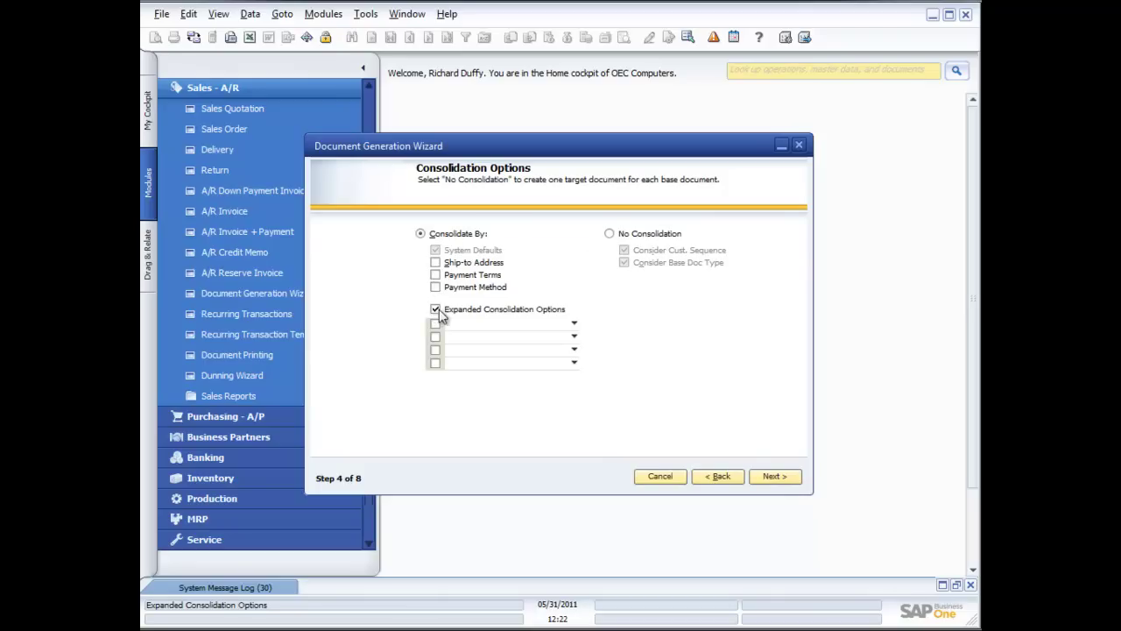
{"action": "left_click", "coordinate": [437, 312]}
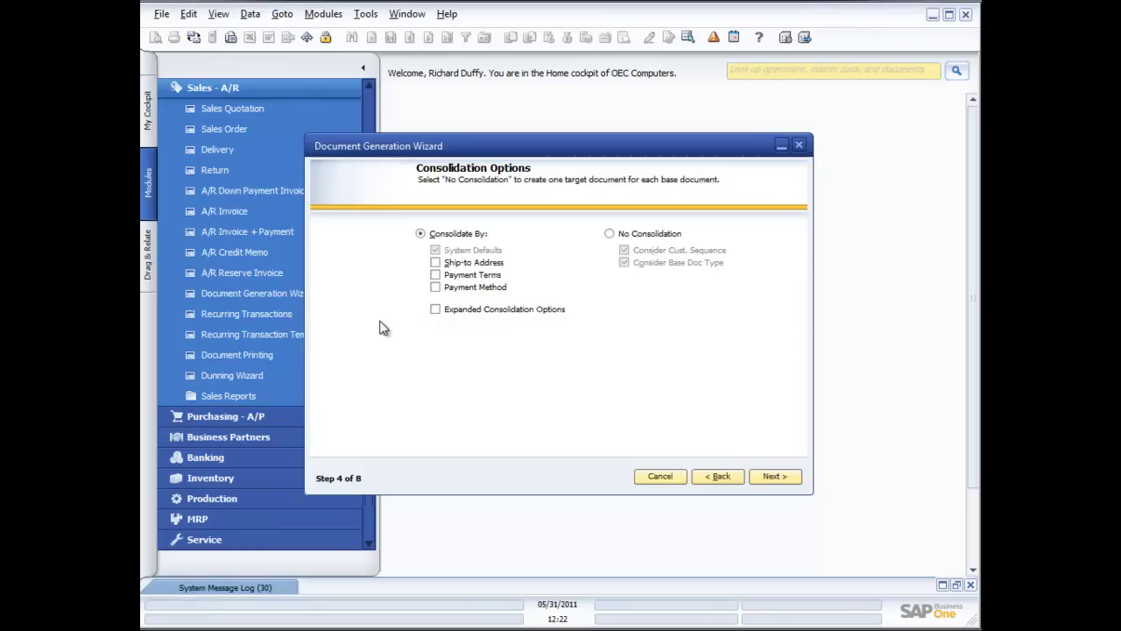
{"action": "left_click", "coordinate": [609, 234]}
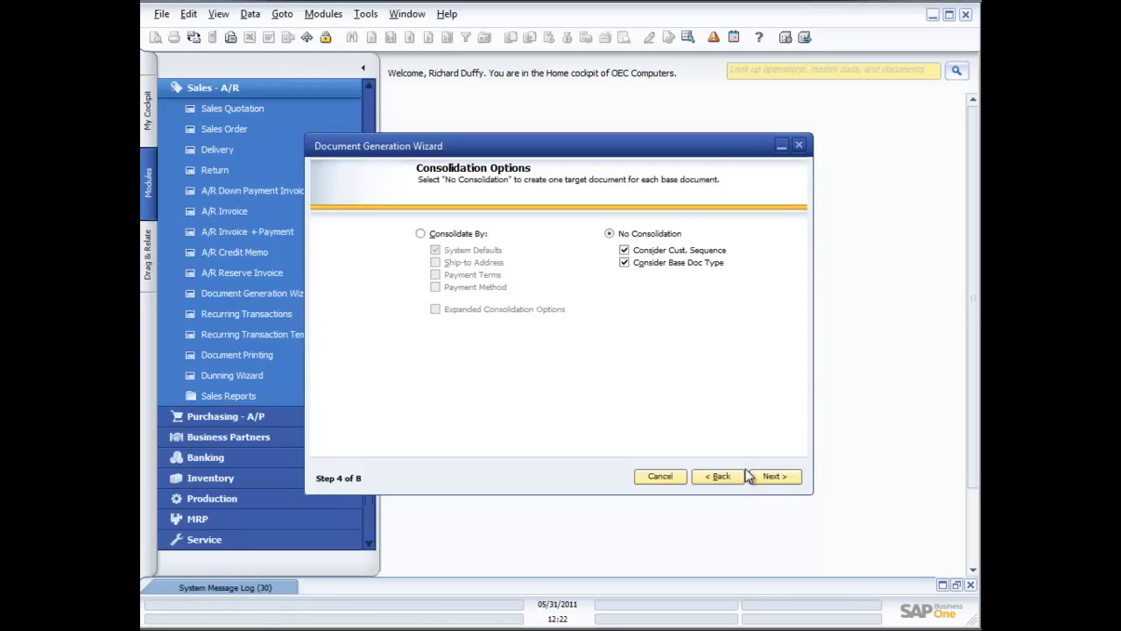
{"action": "left_click", "coordinate": [788, 478]}
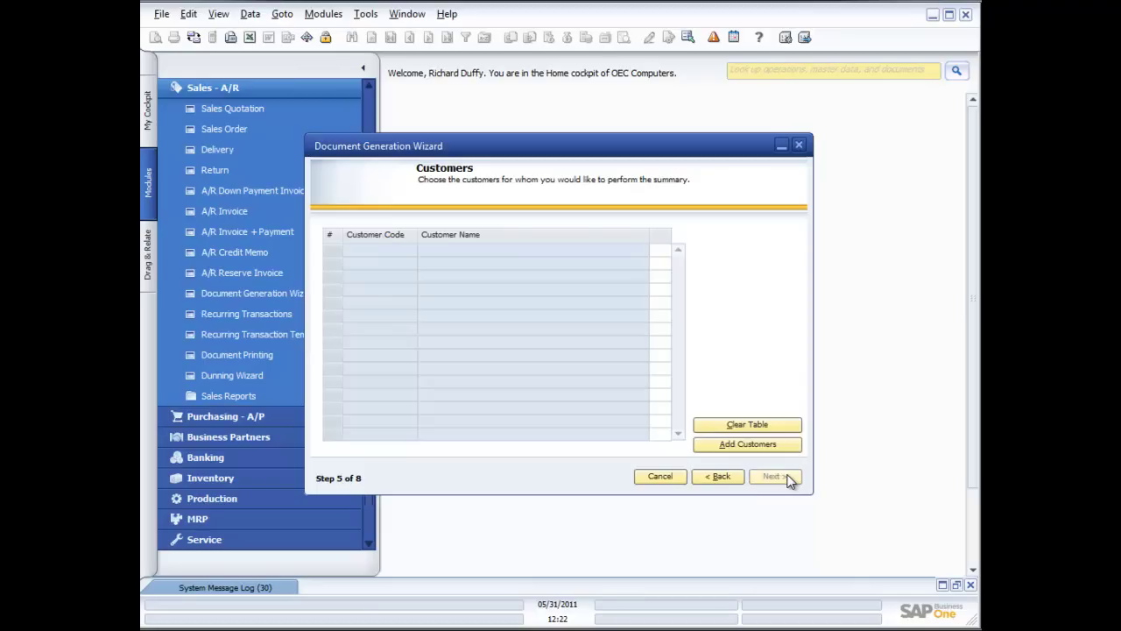
Add all customers to the document generation run and continue to the messages and alerts settings.
{"action": "left_click", "coordinate": [727, 443]}
{"action": "left_click", "coordinate": [433, 380]}
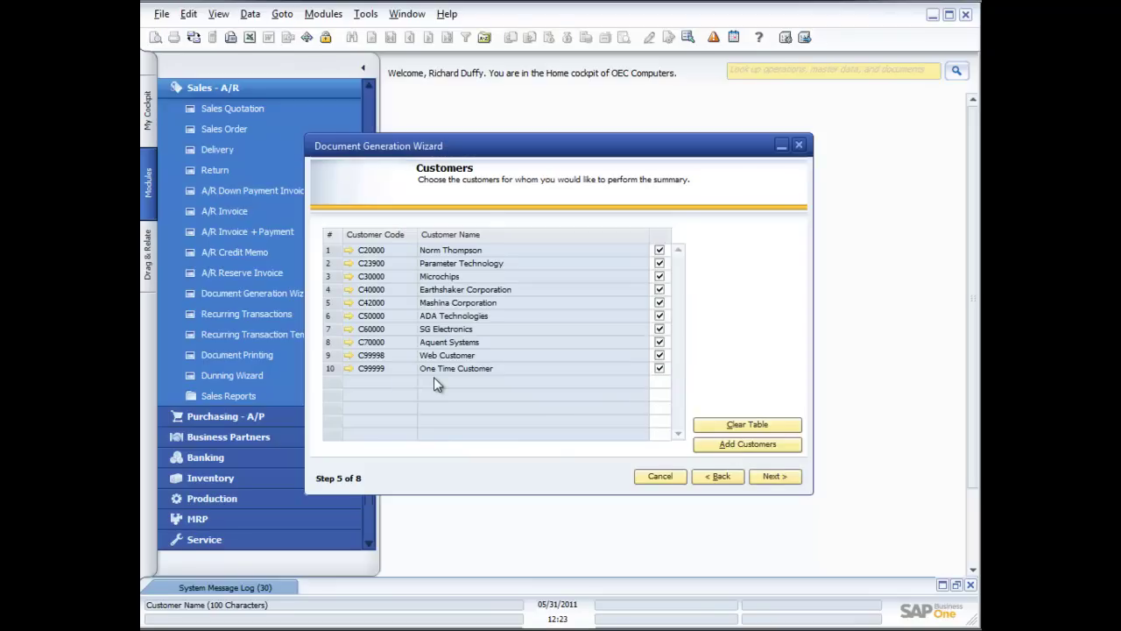
{"action": "left_click", "coordinate": [774, 478]}
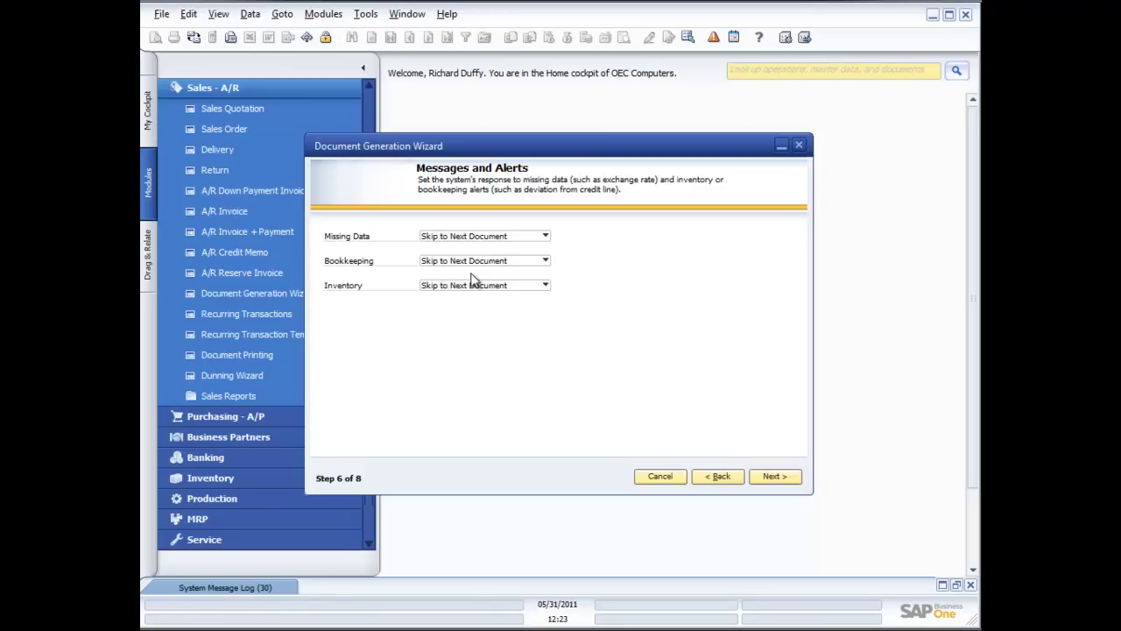
Review the inventory alert responses, keep Skip to Next Document, and continue to the save and execute options.
{"action": "left_click", "coordinate": [544, 284]}
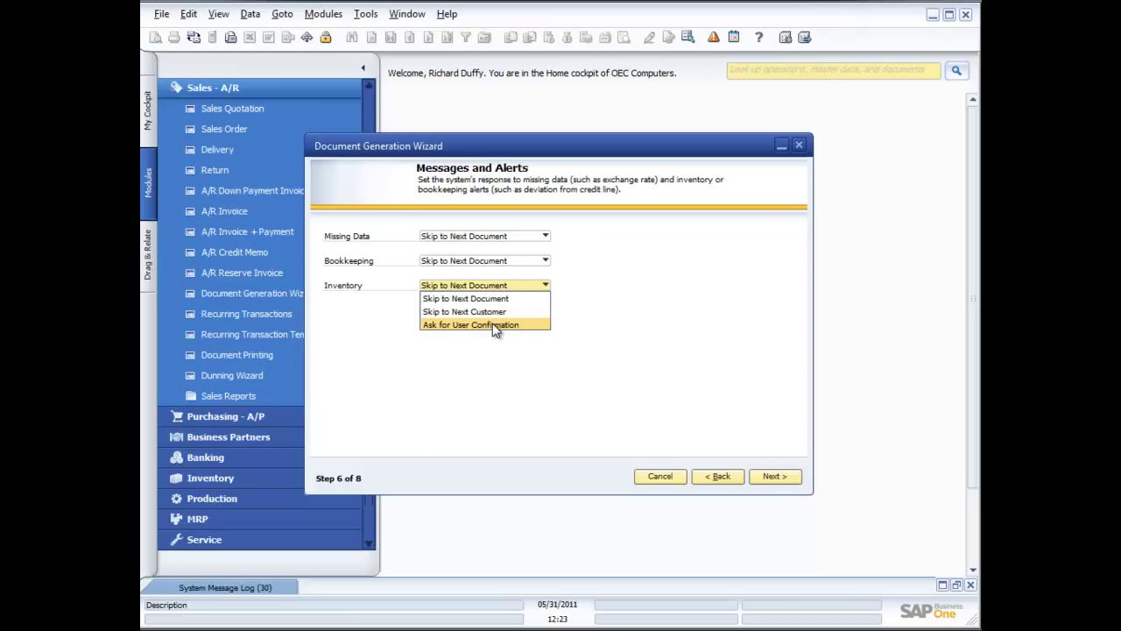
{"action": "left_click", "coordinate": [506, 359]}
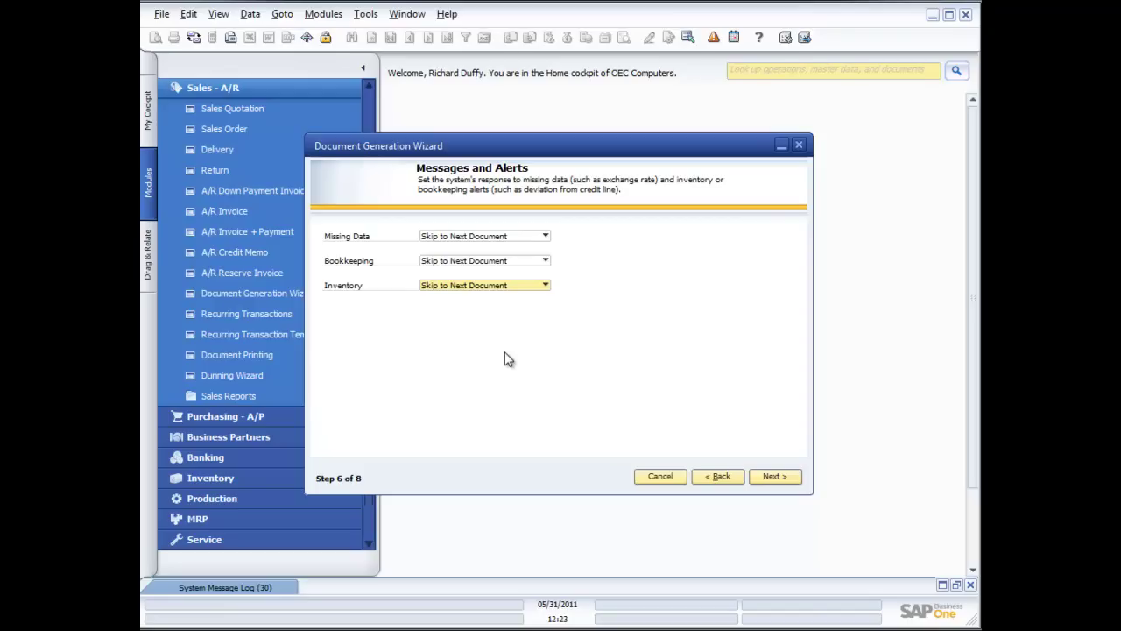
{"action": "left_click", "coordinate": [786, 475]}
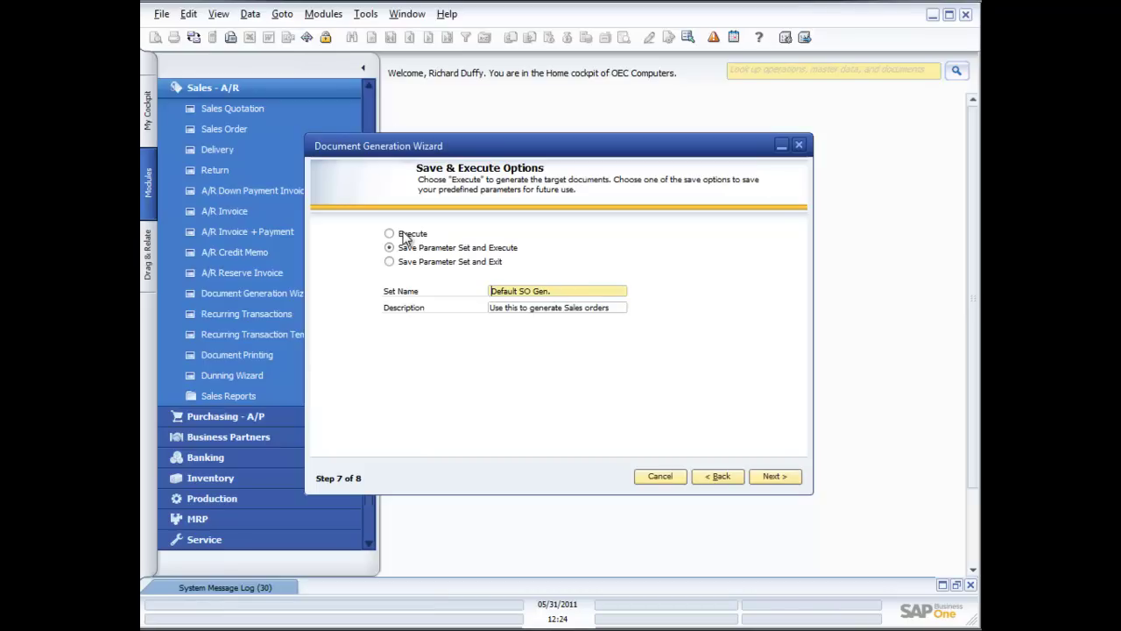
Save the parameter set without executing it, using Save Parameter Set and Exit, and finish the wizard.
{"action": "left_click", "coordinate": [391, 263]}
{"action": "left_click", "coordinate": [776, 478]}
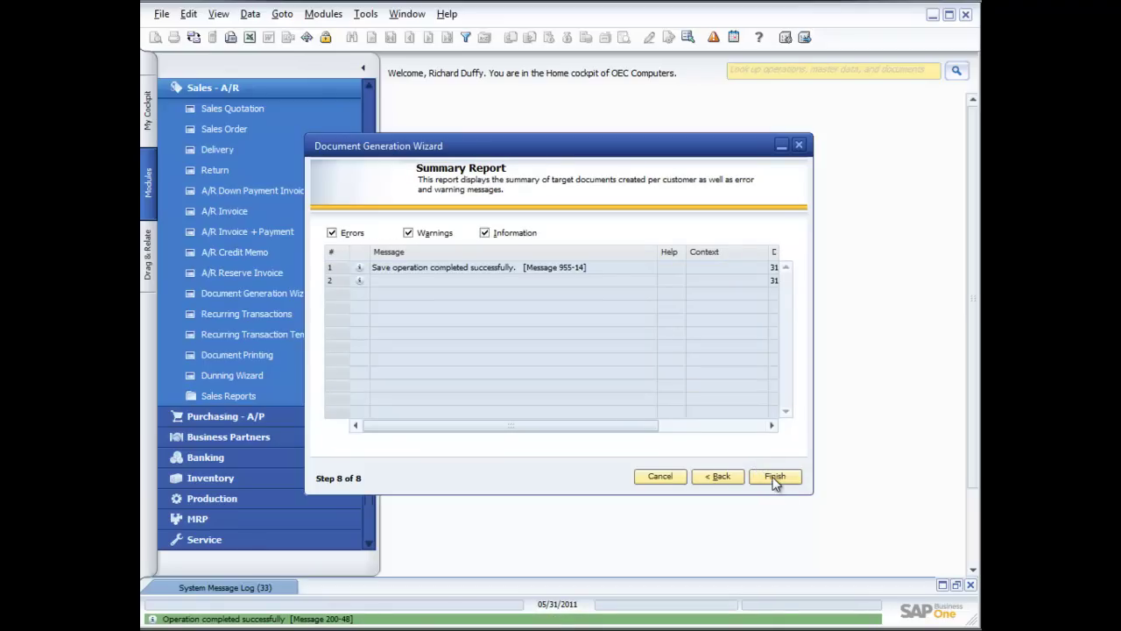
{"action": "left_click", "coordinate": [775, 480]}
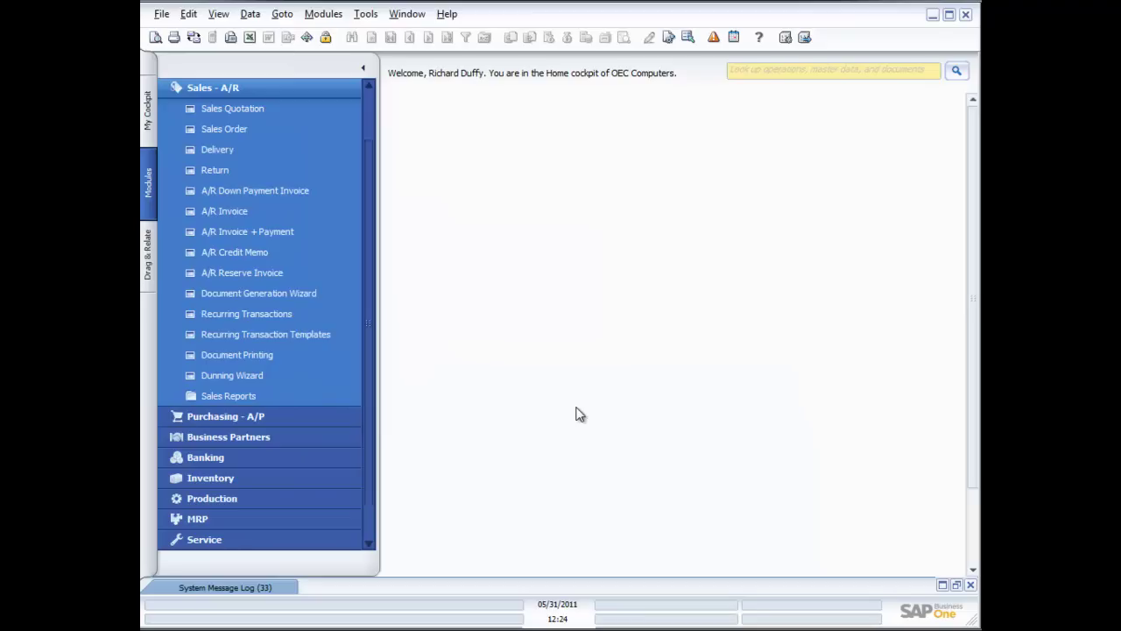
Reopen the Document Generation Wizard with the existing set "Default SO Gen.", review its pages up to the Execute option, and cancel.
{"action": "left_click", "coordinate": [288, 296]}
{"action": "left_click", "coordinate": [782, 481]}
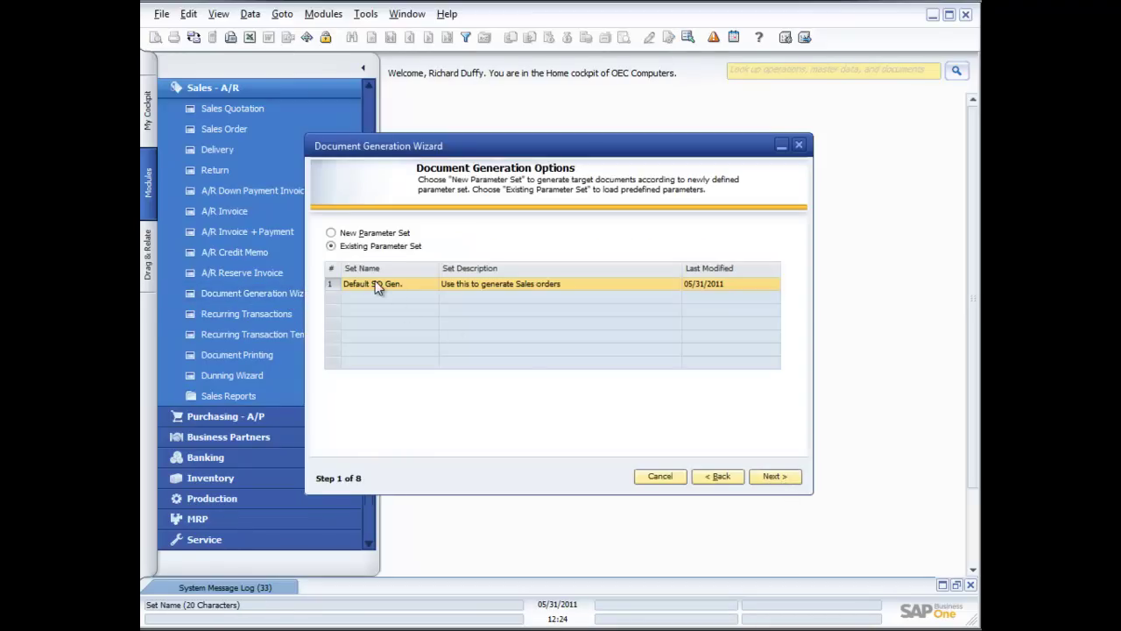
{"action": "left_click", "coordinate": [774, 476]}
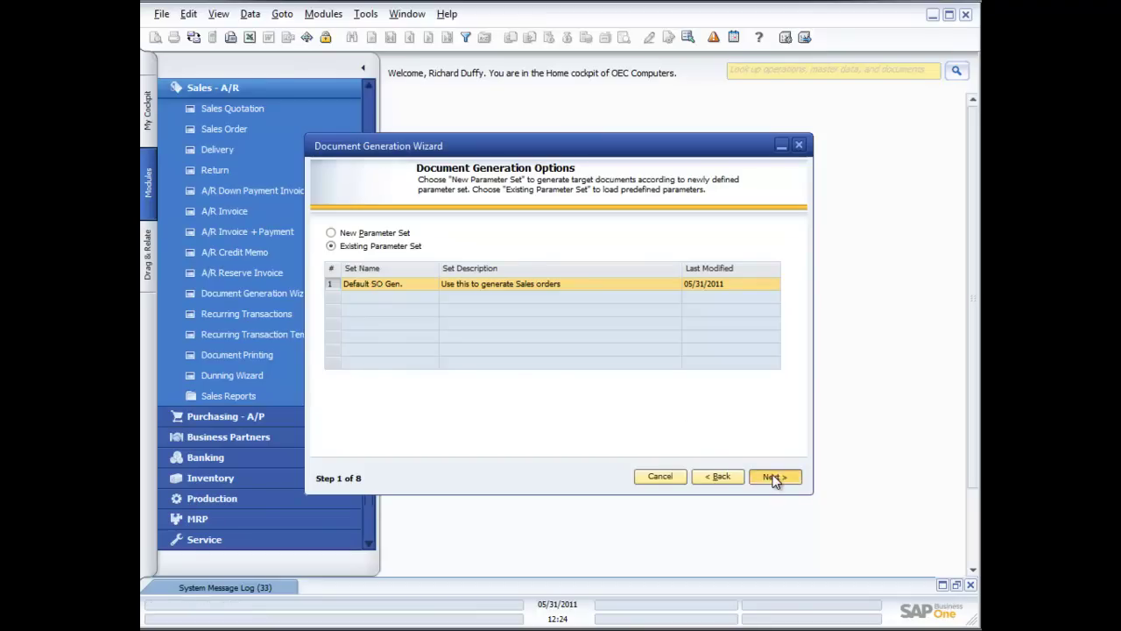
{"action": "left_click", "coordinate": [774, 478]}
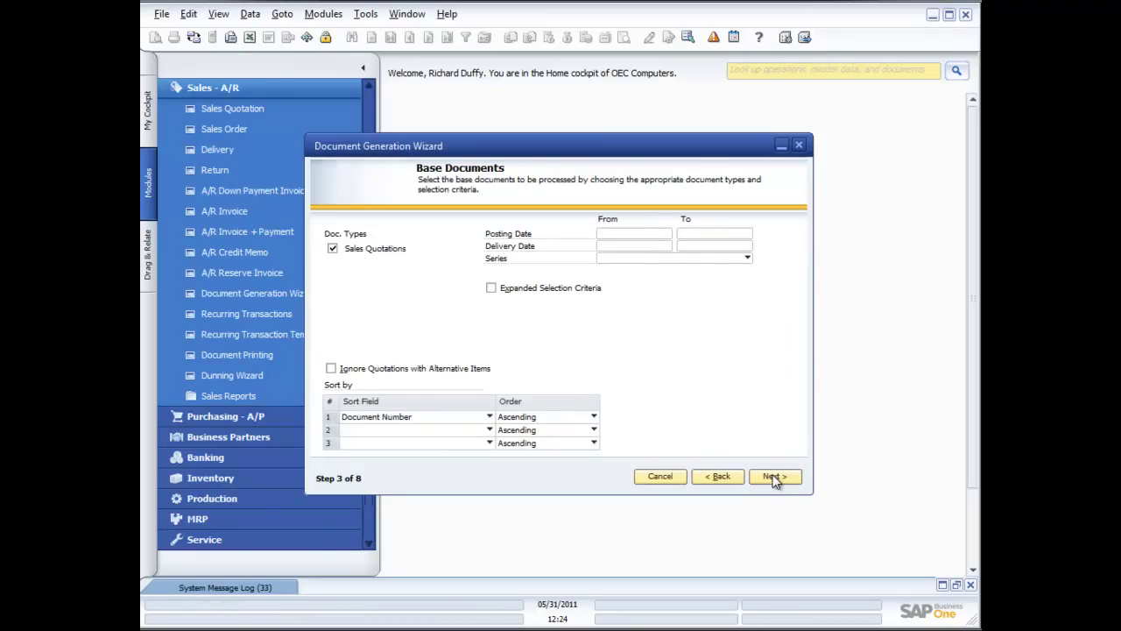
{"action": "left_click", "coordinate": [775, 477]}
{"action": "left_click", "coordinate": [774, 477]}
{"action": "left_click", "coordinate": [775, 478]}
{"action": "left_click", "coordinate": [774, 477]}
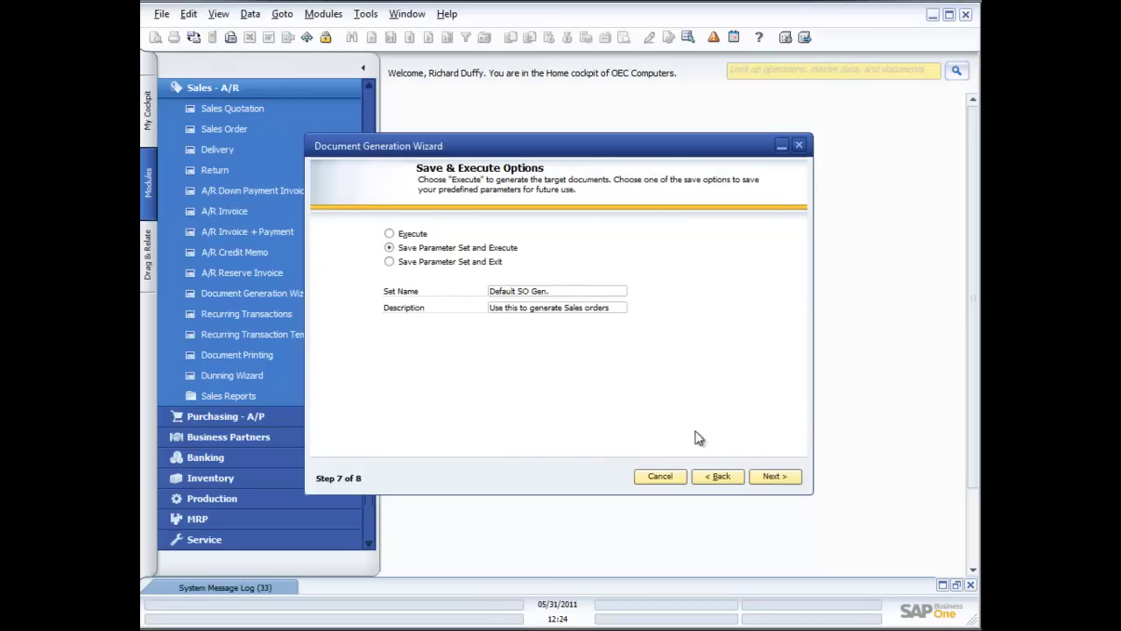
{"action": "left_click", "coordinate": [391, 235]}
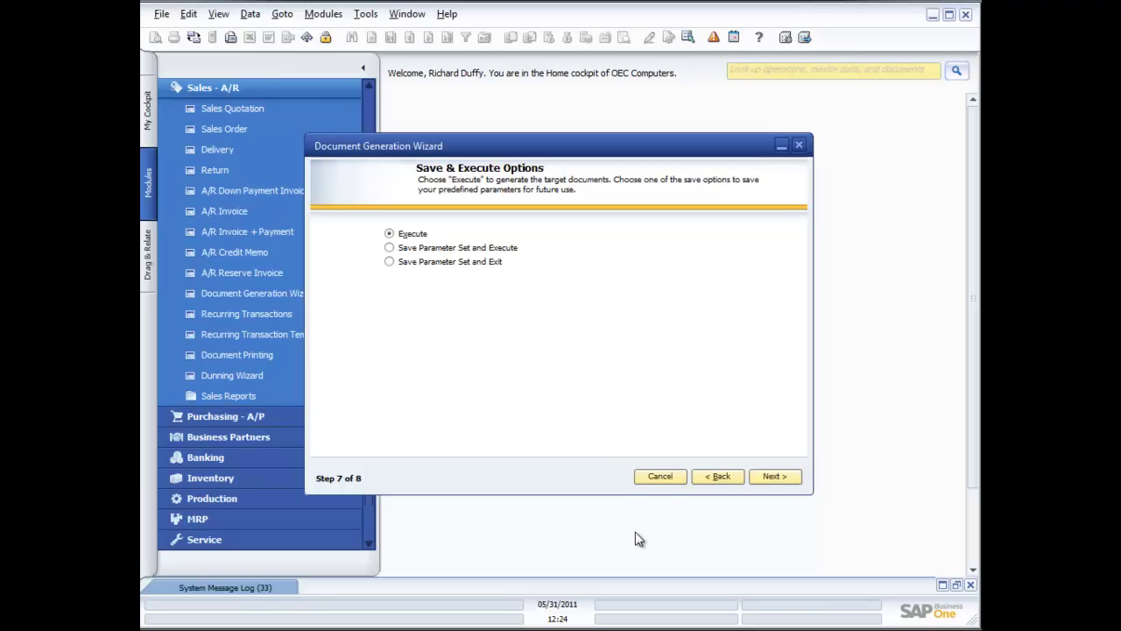
{"action": "left_click", "coordinate": [659, 477]}
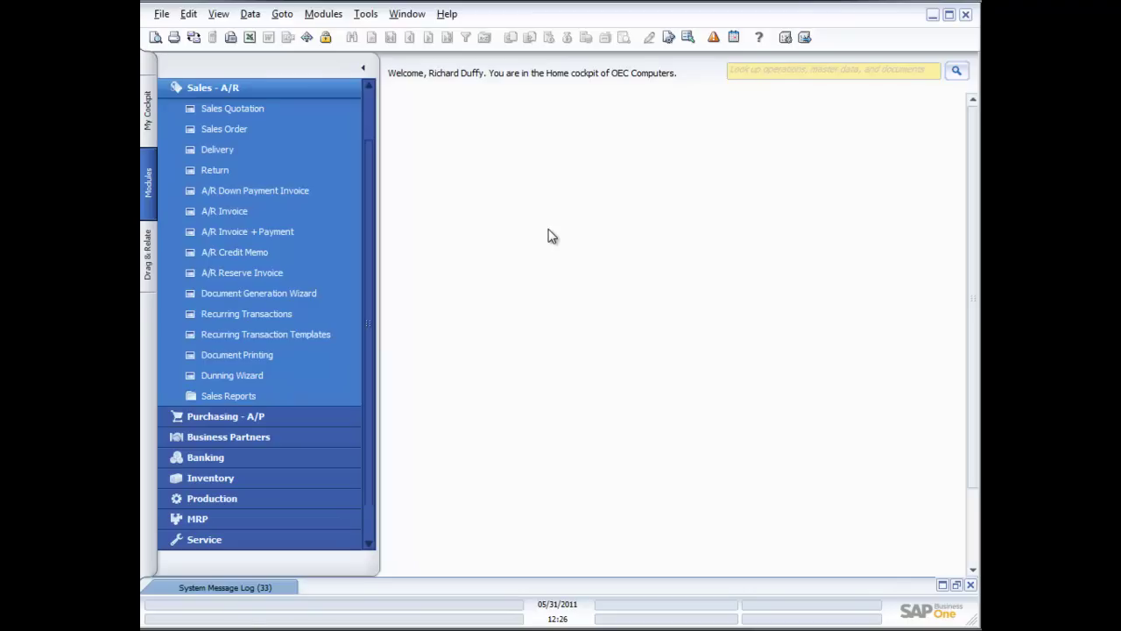
{"action": "left_click", "coordinate": [224, 171]}
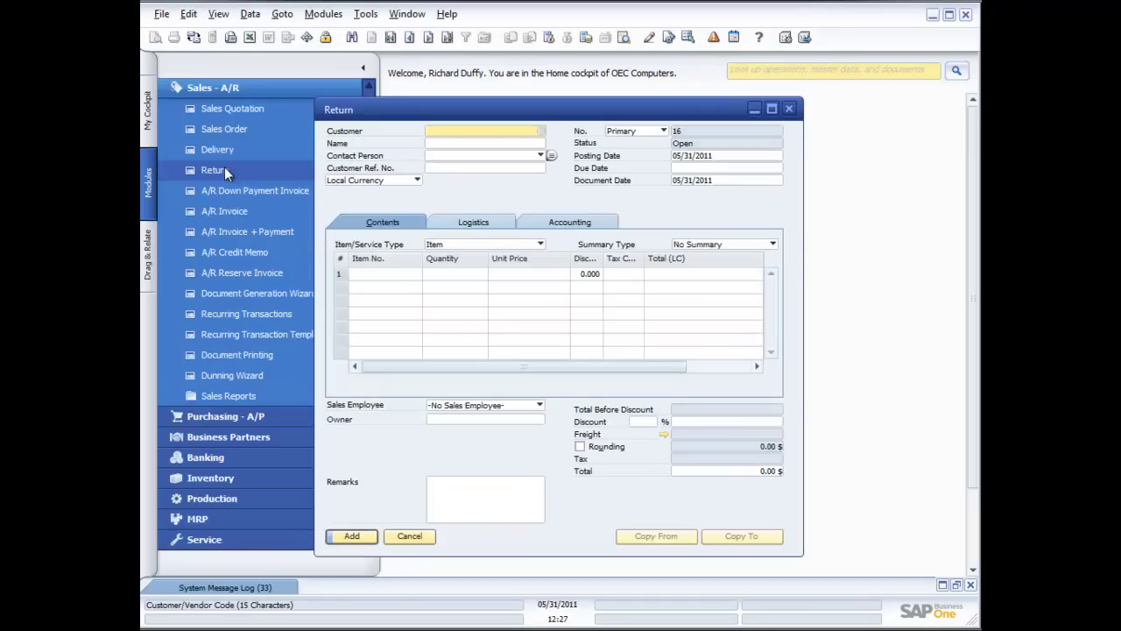
{"action": "left_click", "coordinate": [540, 130]}
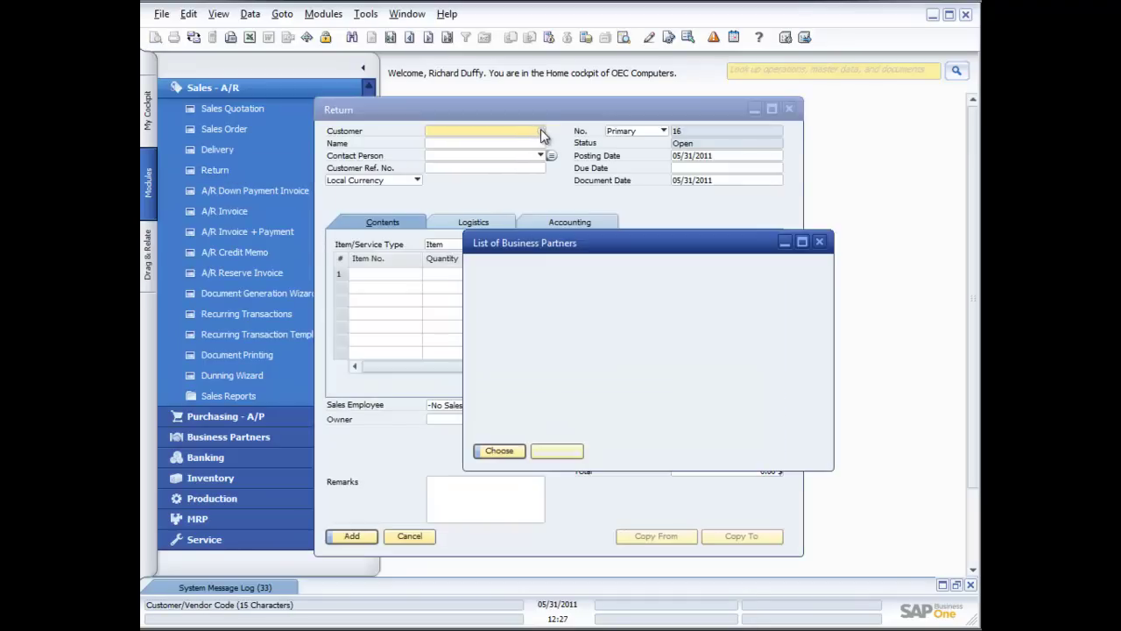
{"action": "double_click", "coordinate": [538, 338]}
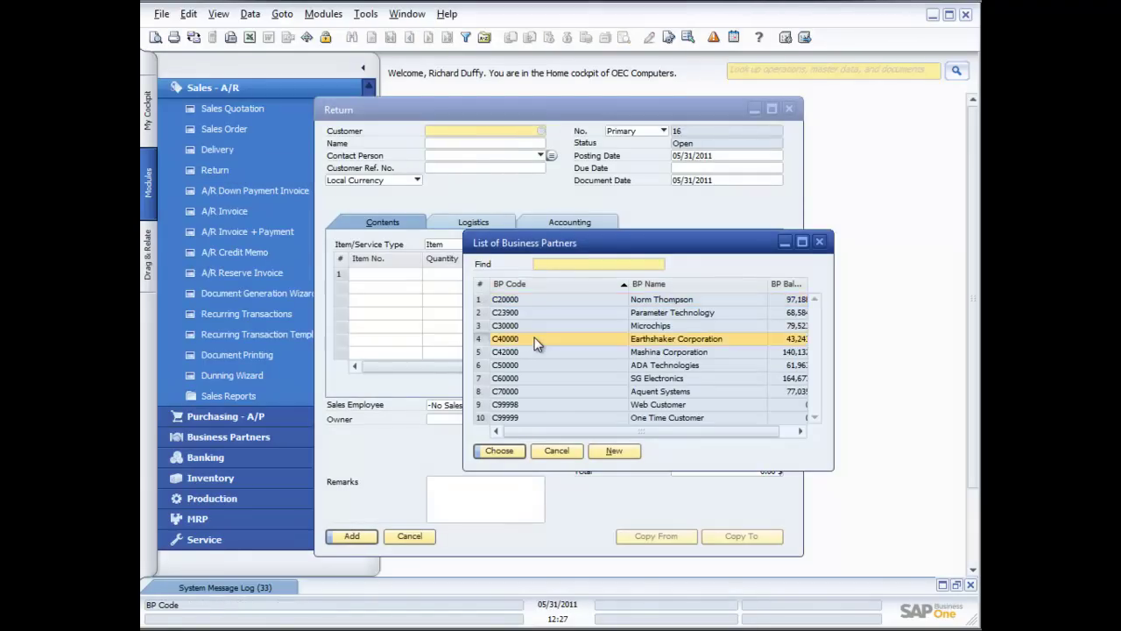
{"action": "left_click", "coordinate": [689, 536]}
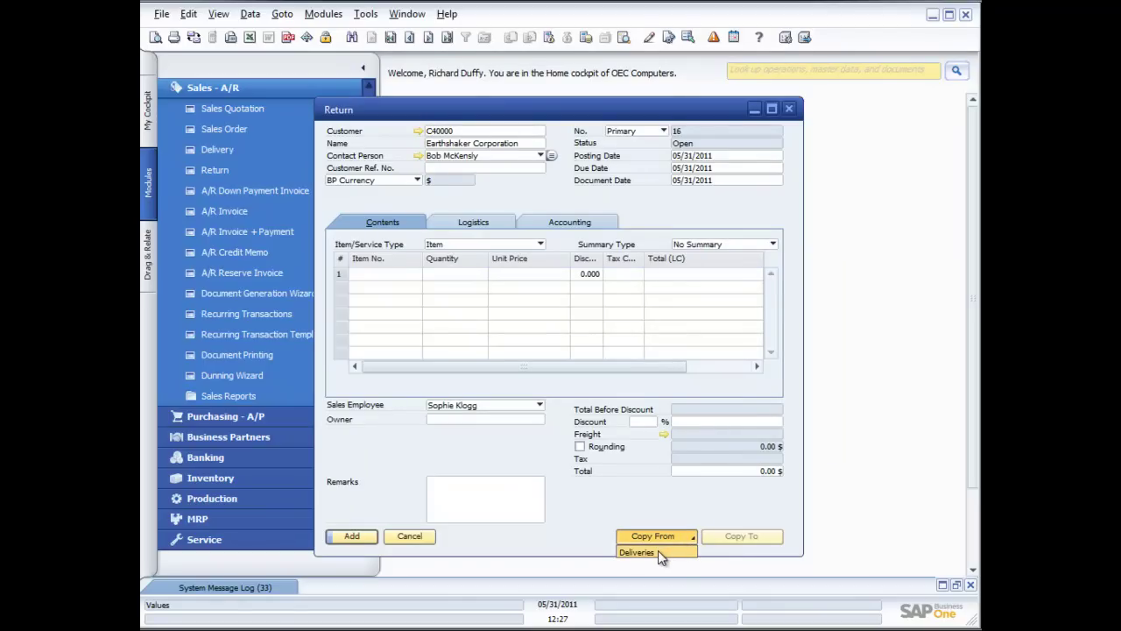
{"action": "left_click", "coordinate": [658, 550]}
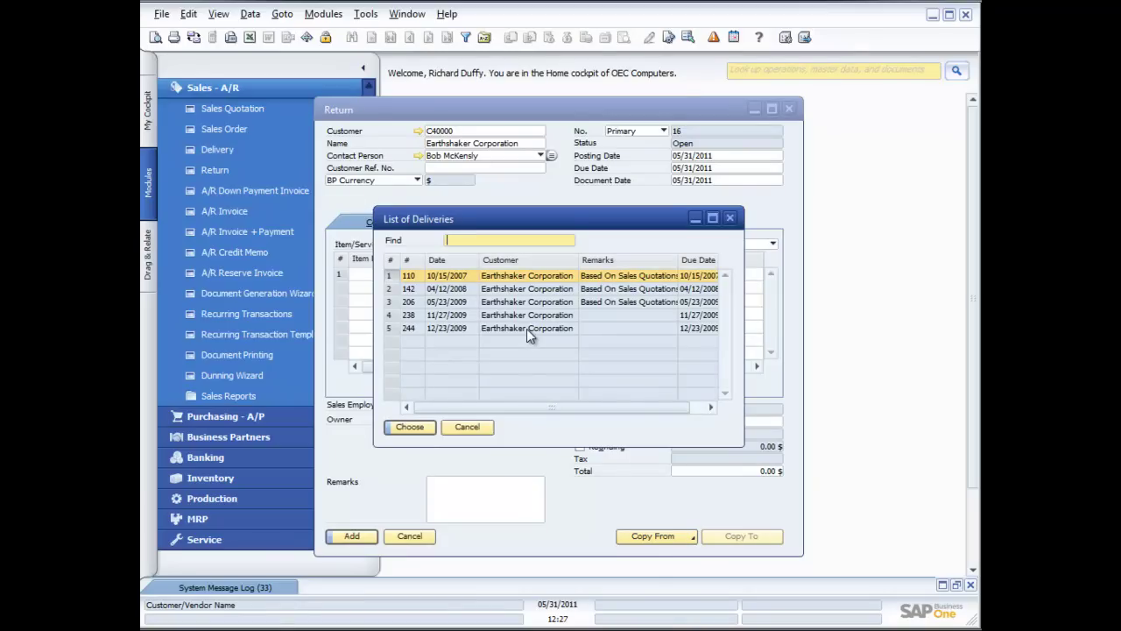
{"action": "left_click", "coordinate": [478, 428]}
{"action": "left_click", "coordinate": [434, 535]}
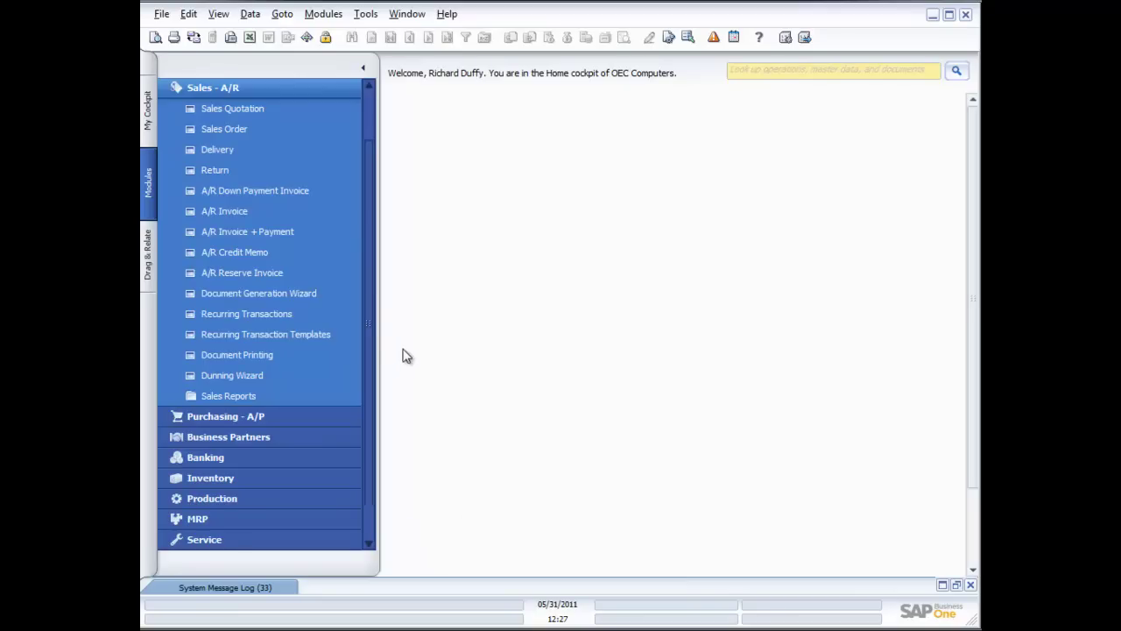
Start a new A/R credit memo for the customer Earthshaker Corporation.
{"action": "left_click", "coordinate": [233, 252]}
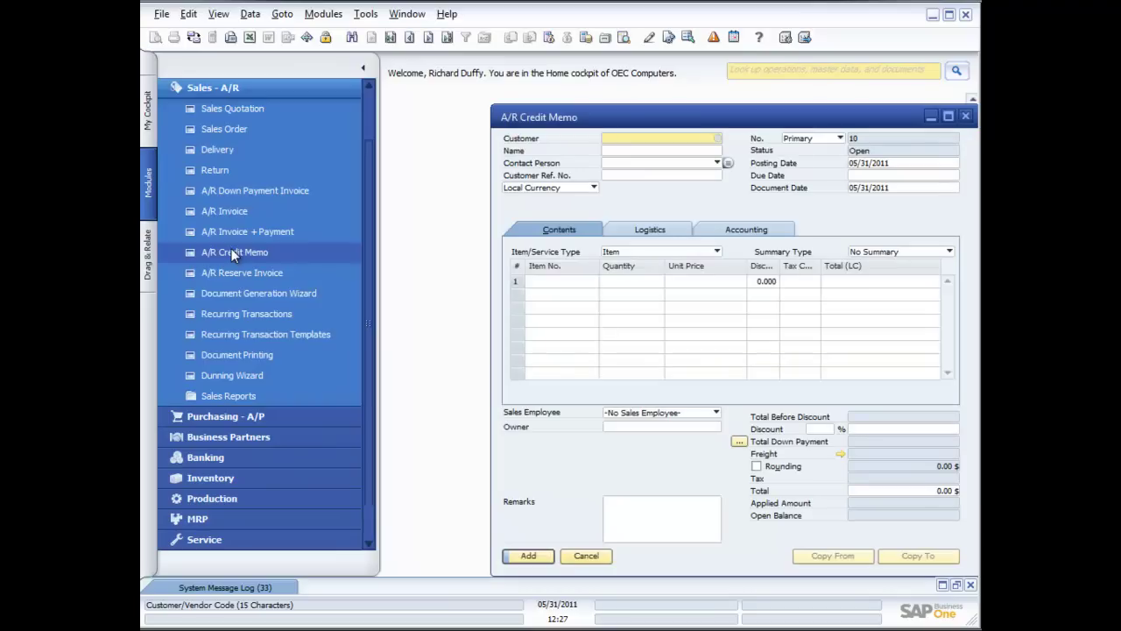
{"action": "left_click_drag", "start_coordinate": [660, 124], "coordinate": [598, 114]}
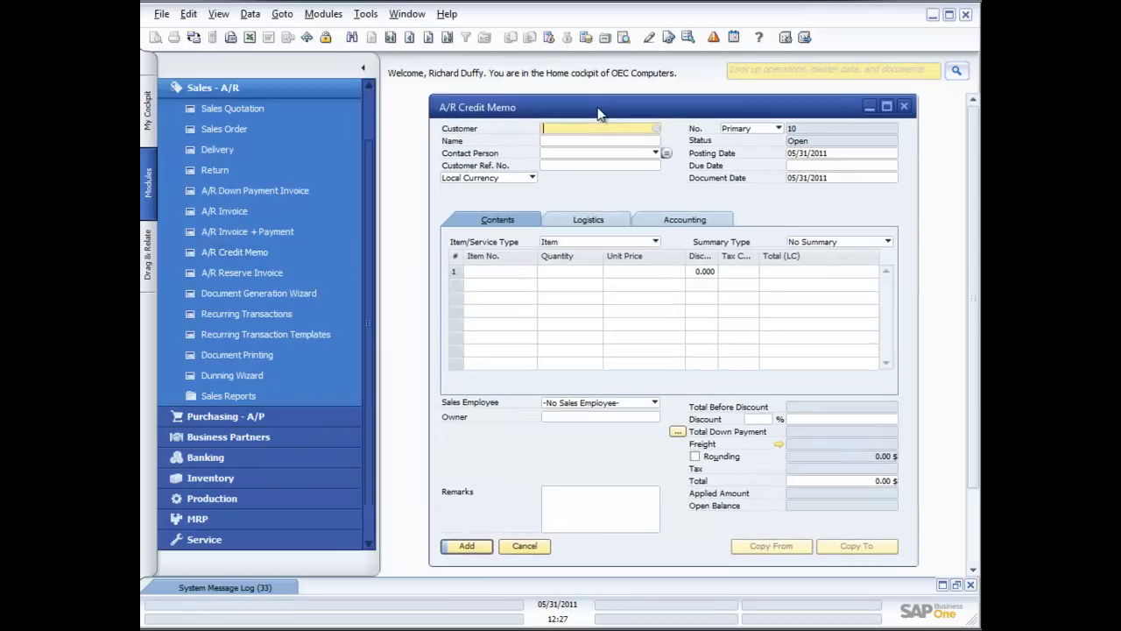
{"action": "left_click", "coordinate": [655, 128]}
{"action": "double_click", "coordinate": [616, 342]}
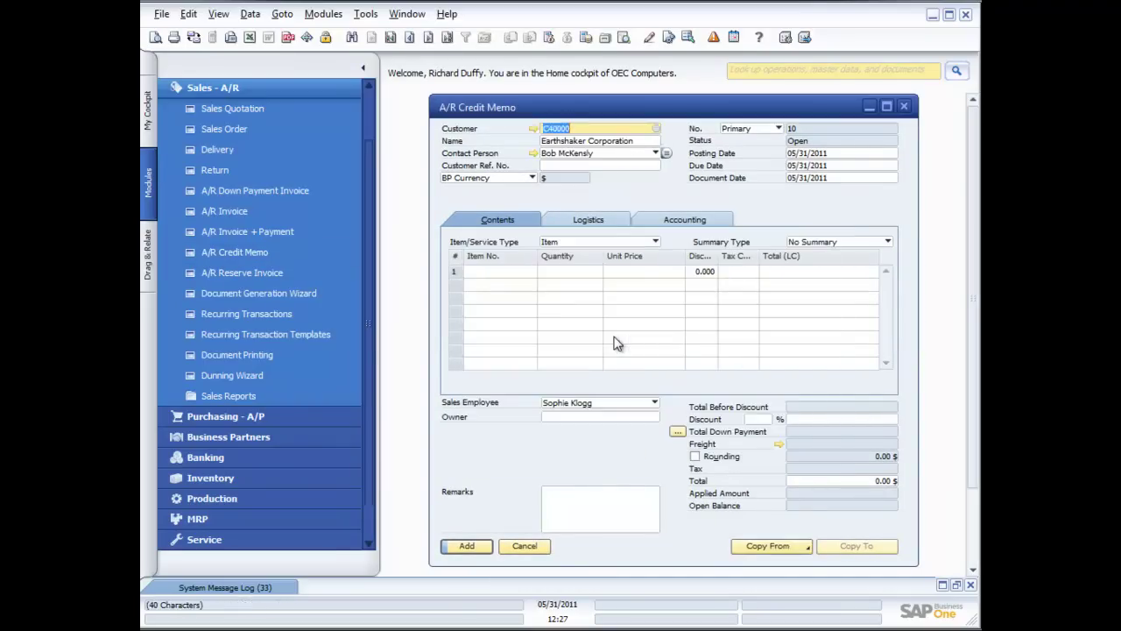
Copy the customer's latest A/R invoice, dated 05/31/2011, into the credit memo, using the current exchange rate and drawing all data.
{"action": "left_click", "coordinate": [801, 550]}
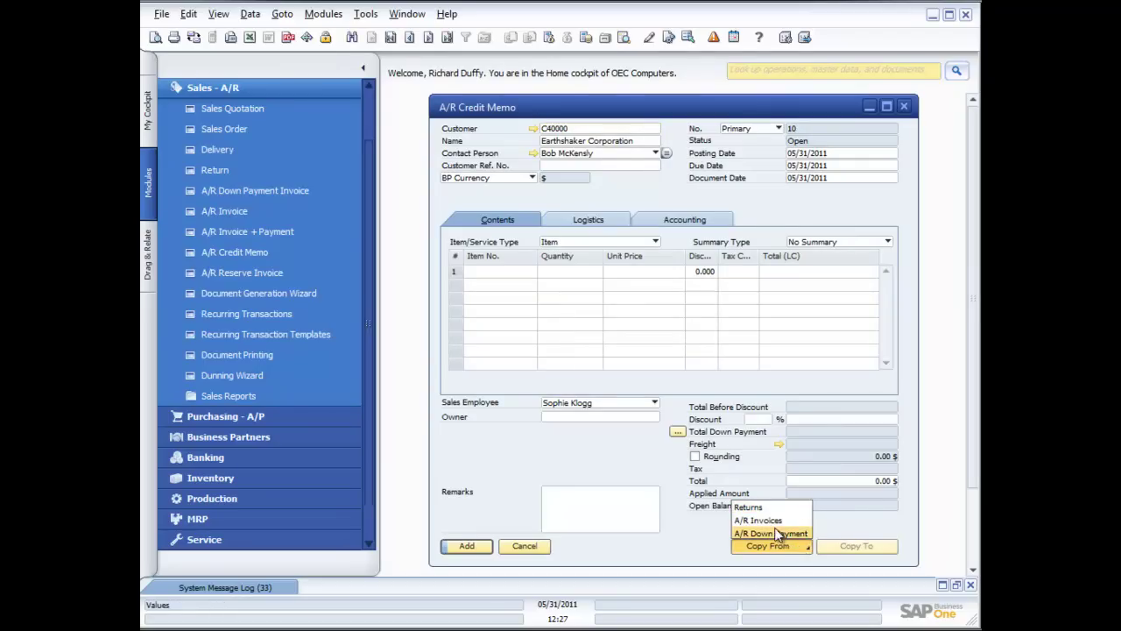
{"action": "left_click", "coordinate": [769, 521]}
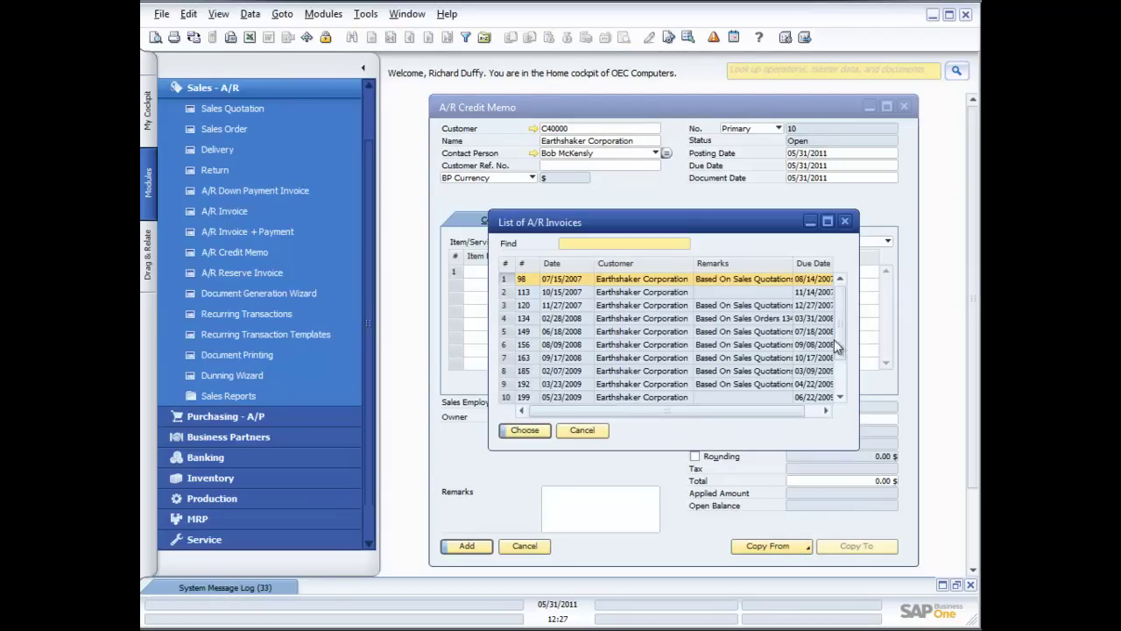
{"action": "left_click", "coordinate": [571, 264]}
{"action": "left_click", "coordinate": [571, 265]}
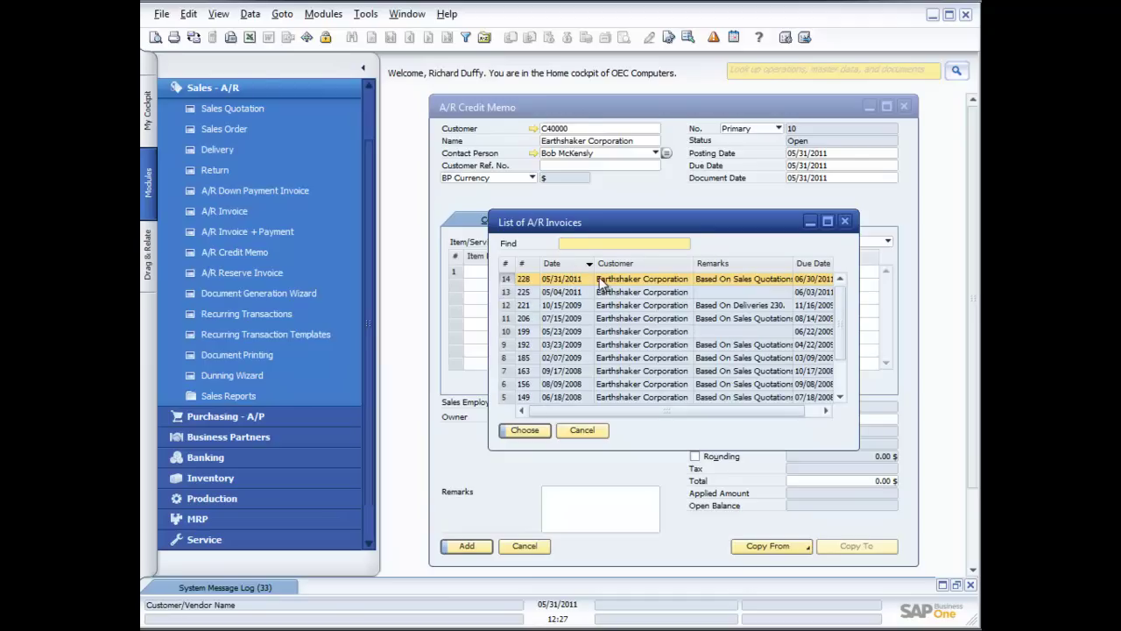
{"action": "double_click", "coordinate": [578, 279]}
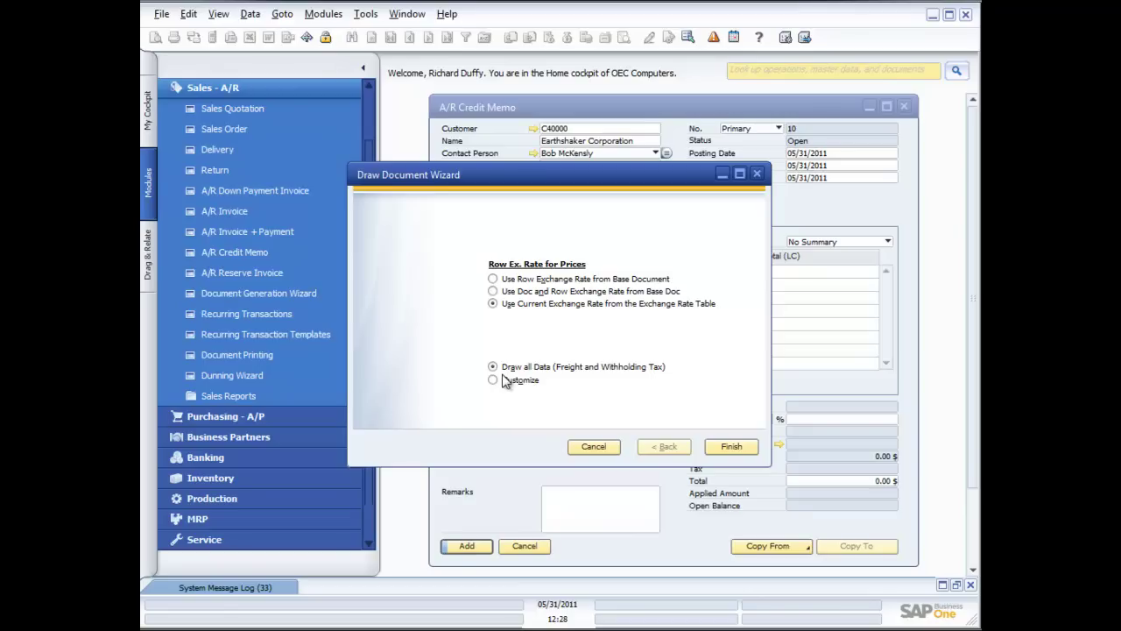
{"action": "left_click", "coordinate": [731, 448]}
{"action": "left_click", "coordinate": [420, 329]}
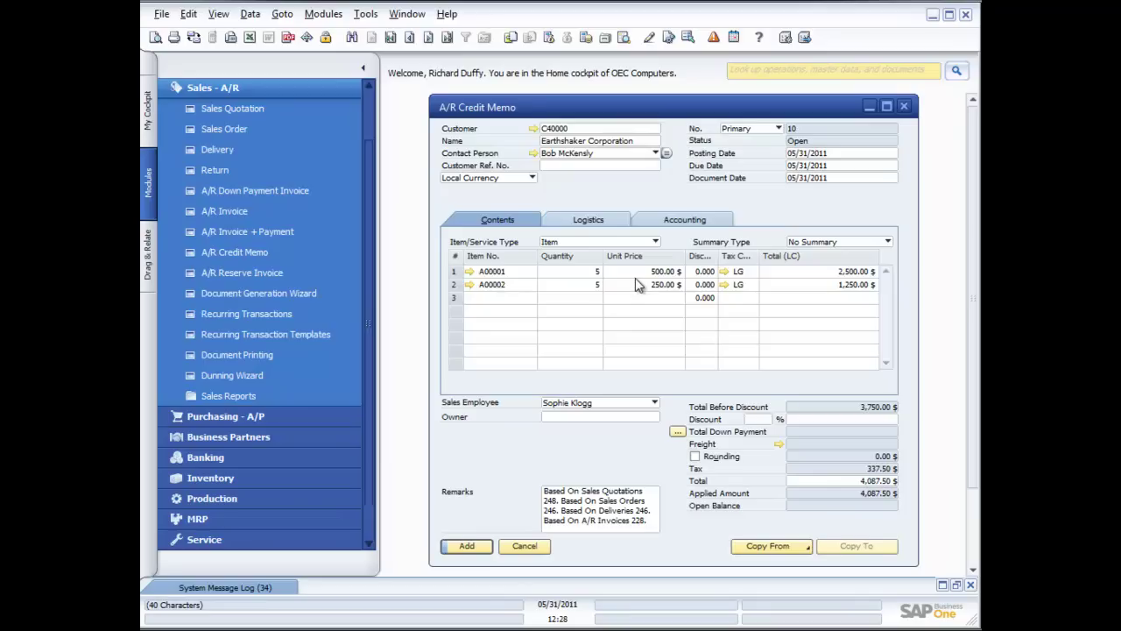
Add the A/R credit memo to the system and close its form.
{"action": "left_click", "coordinate": [467, 546]}
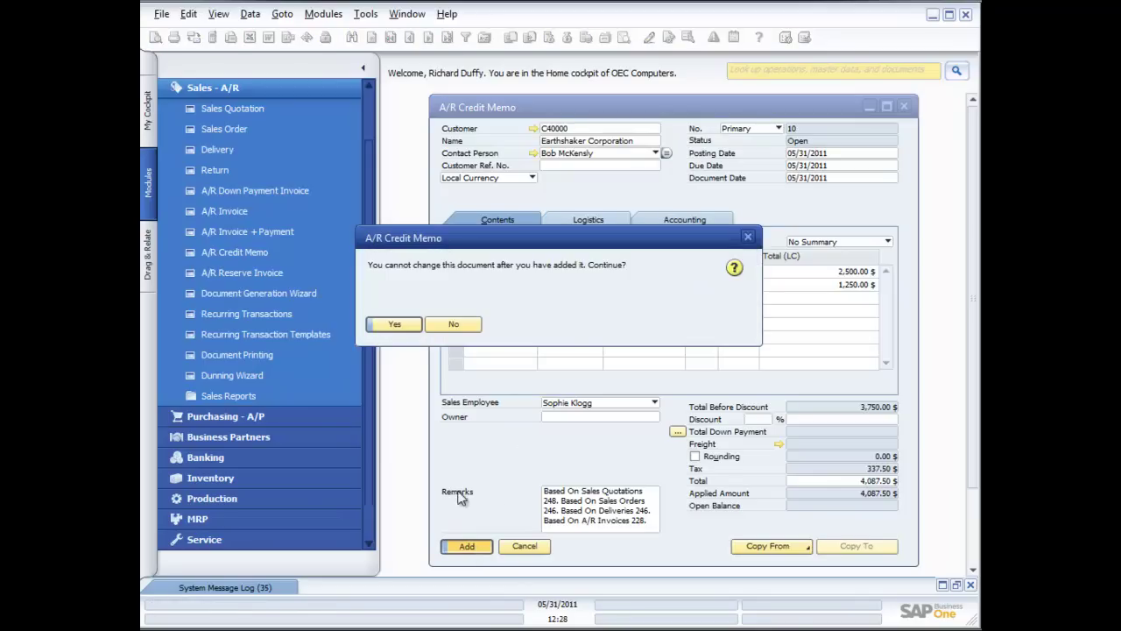
{"action": "left_click", "coordinate": [394, 325]}
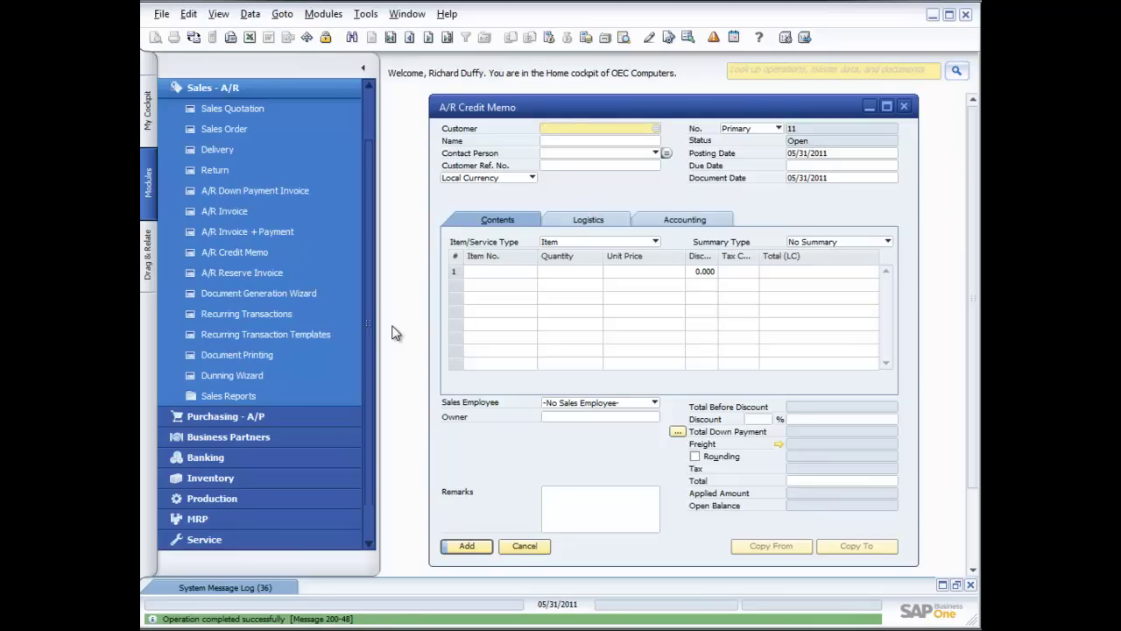
{"action": "left_click", "coordinate": [903, 106]}
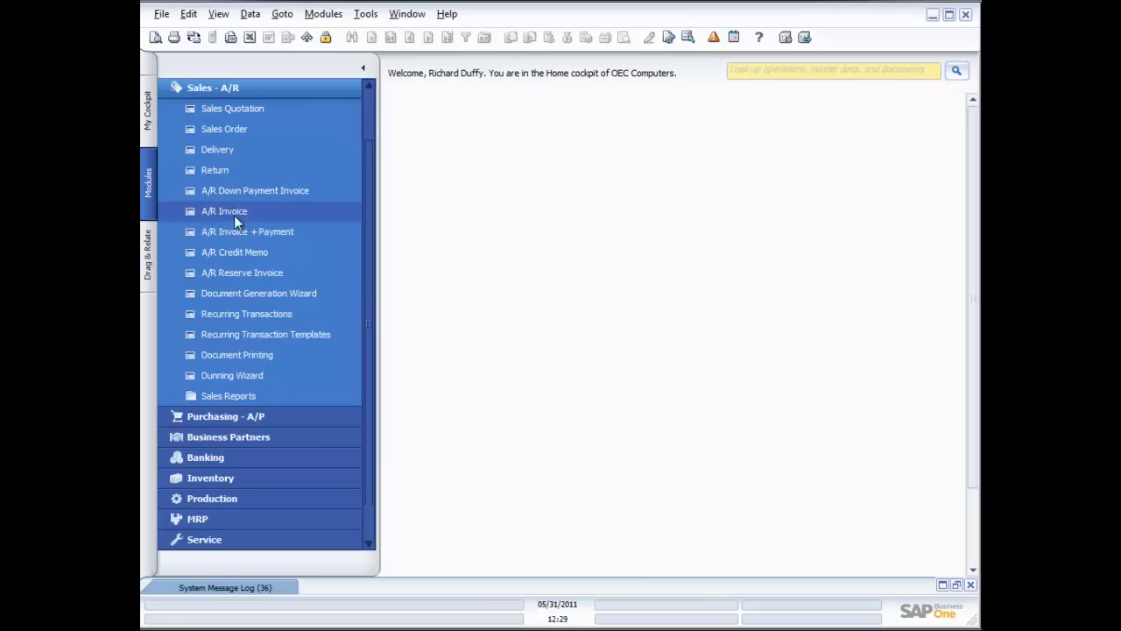
Create a return for Earthshaker Corporation based on the delivery dated 12/23/2009, using the current exchange rate and drawing all data.
{"action": "left_click", "coordinate": [208, 172]}
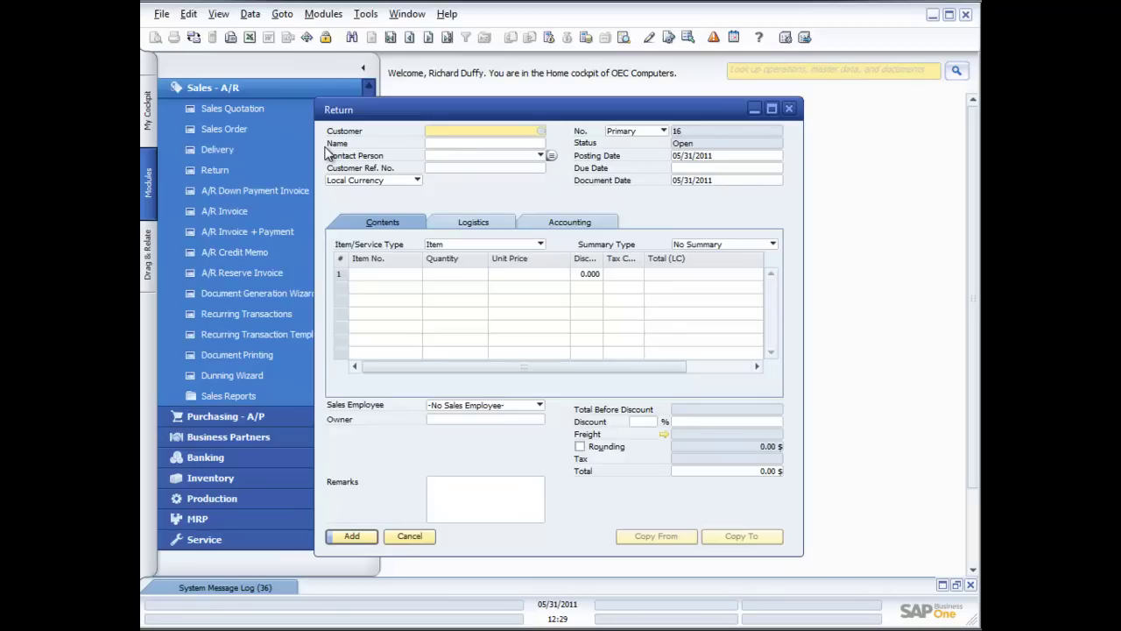
{"action": "left_click", "coordinate": [541, 131]}
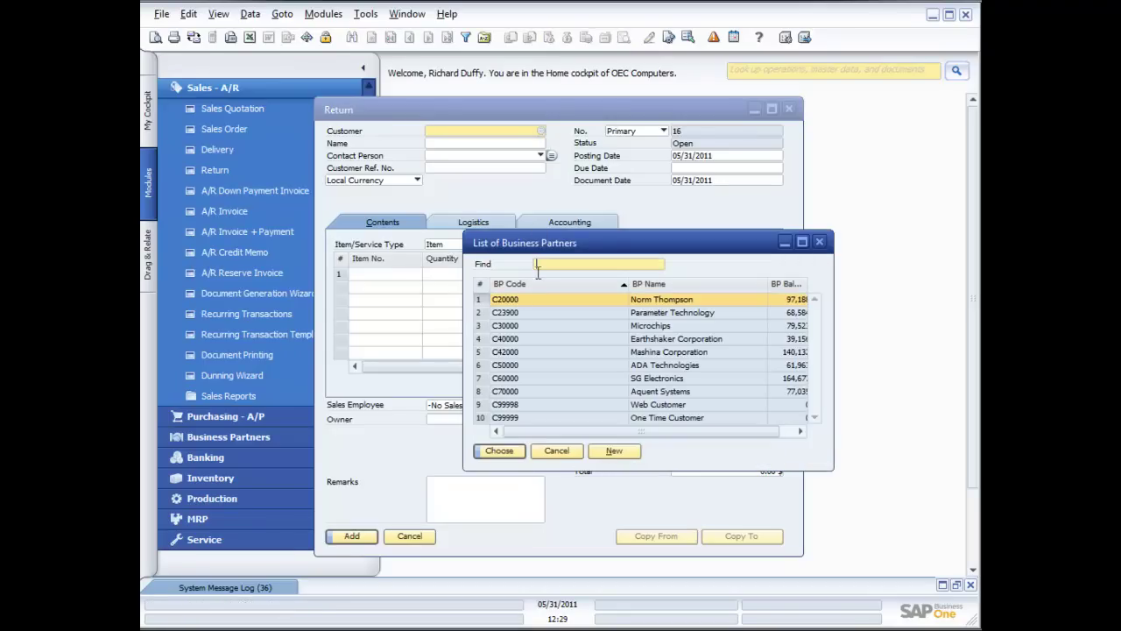
{"action": "double_click", "coordinate": [613, 338]}
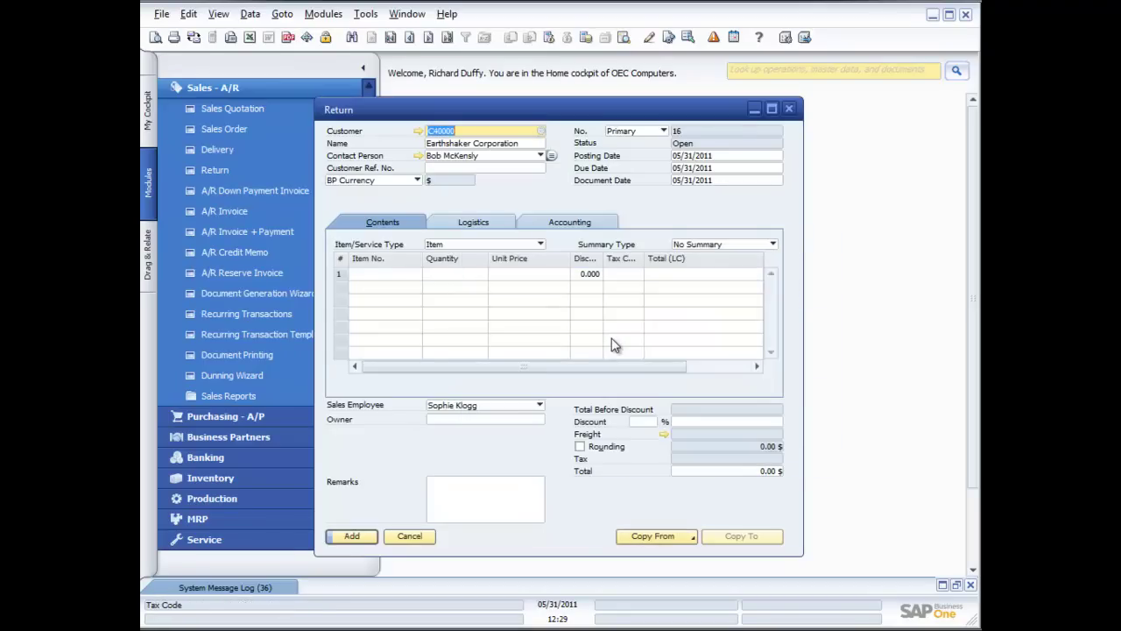
{"action": "left_click", "coordinate": [690, 537]}
{"action": "left_click", "coordinate": [657, 552]}
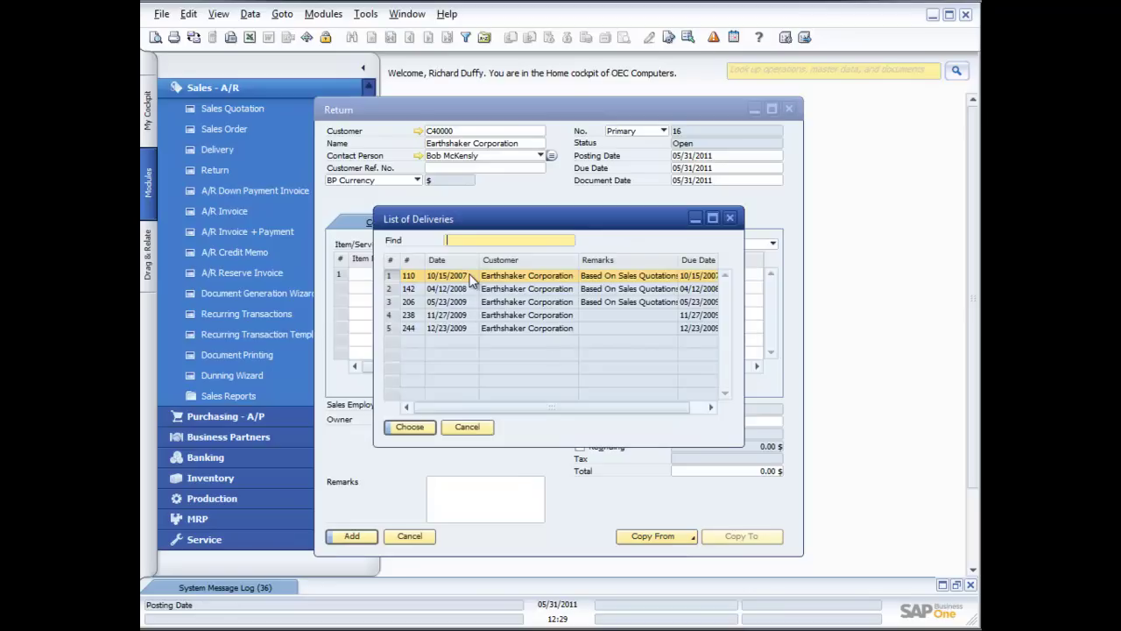
{"action": "double_click", "coordinate": [499, 329]}
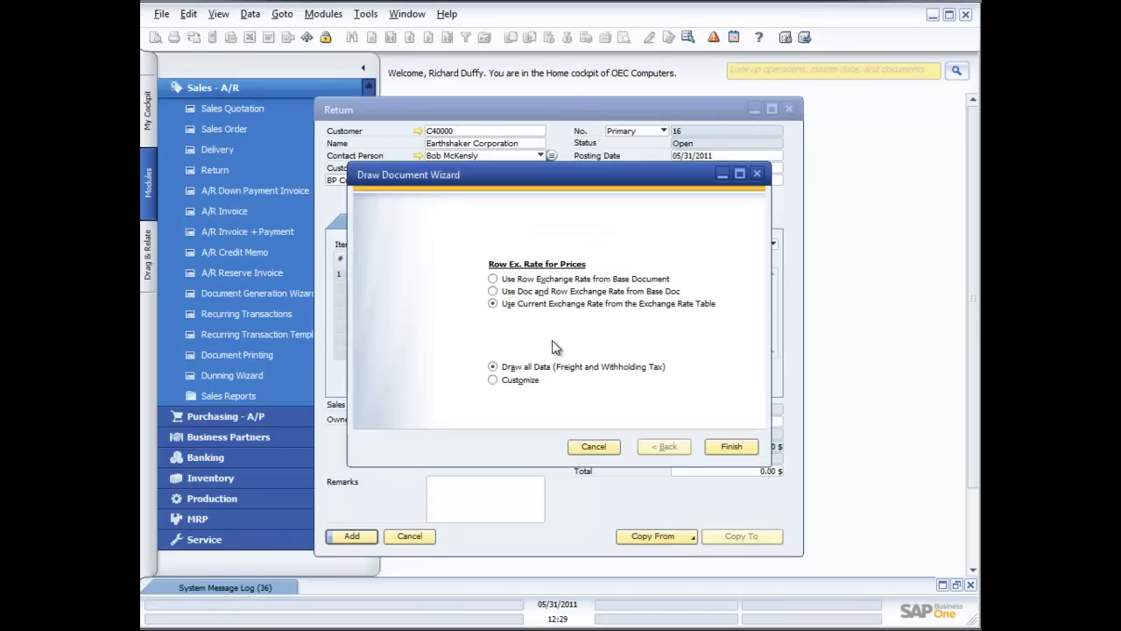
{"action": "left_click", "coordinate": [730, 448]}
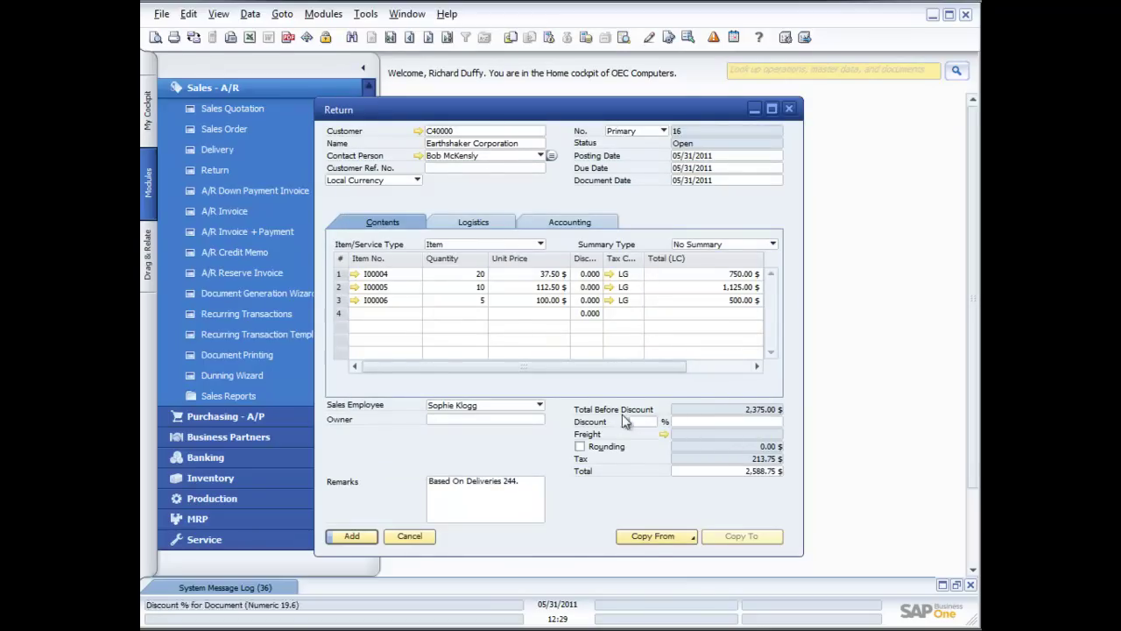
Save the return as a draft and close the return form.
{"action": "right_click", "coordinate": [541, 443]}
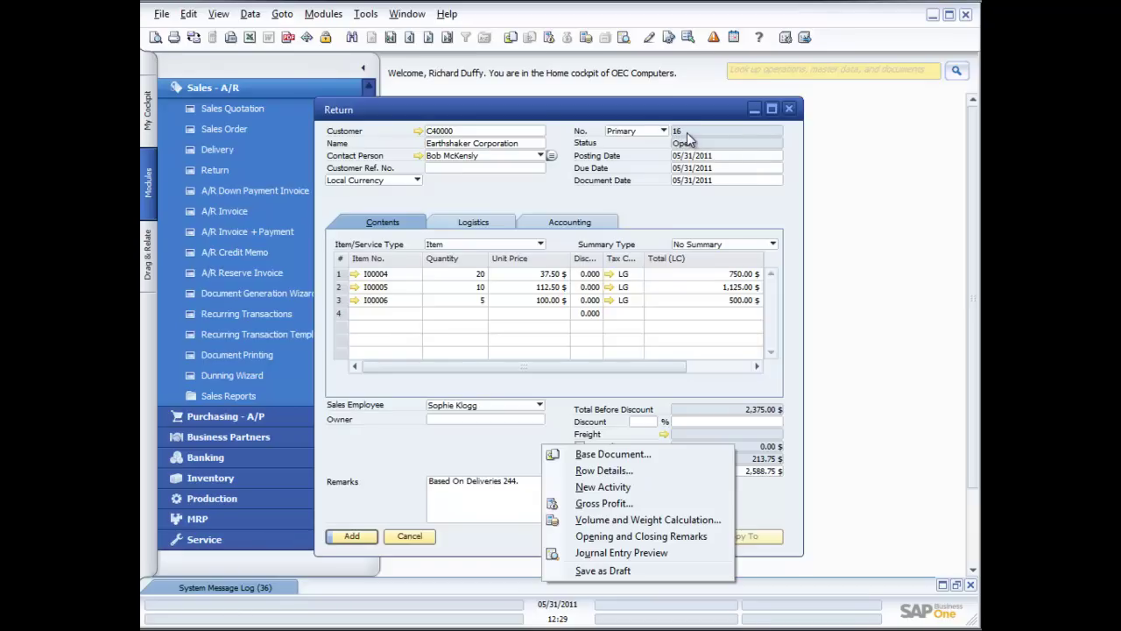
{"action": "left_click", "coordinate": [635, 576]}
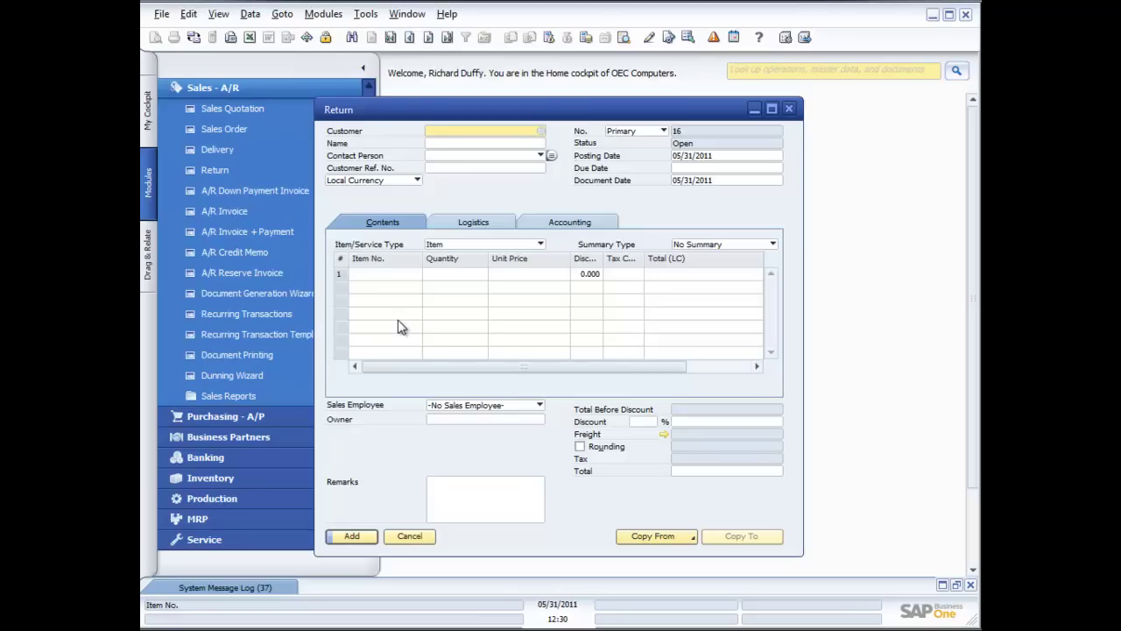
{"action": "left_click", "coordinate": [415, 536]}
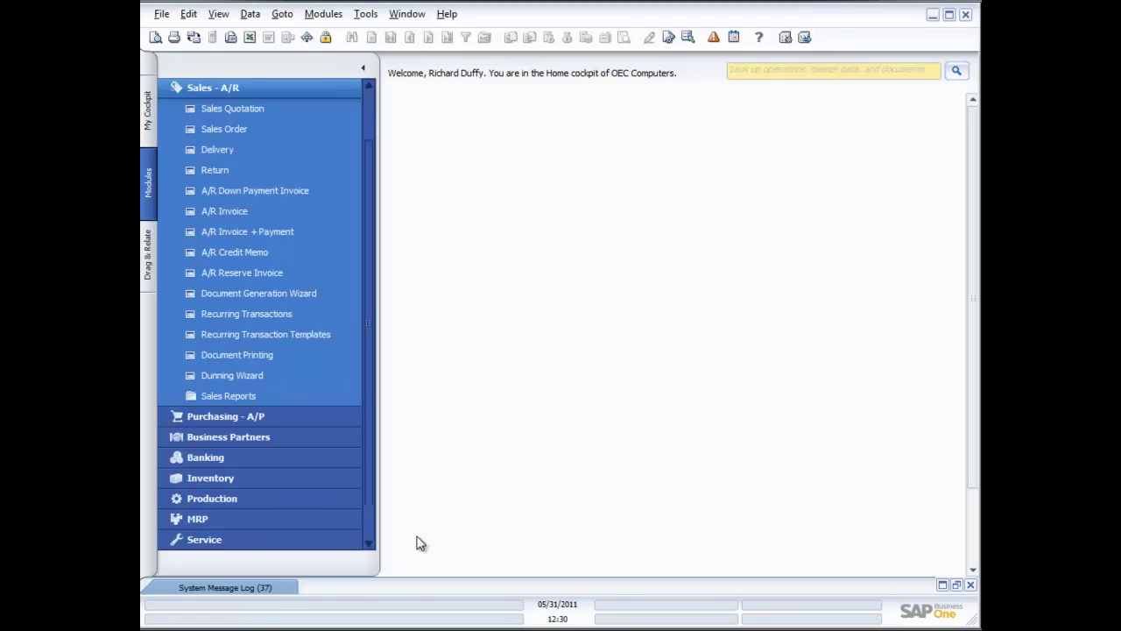
{"action": "left_click", "coordinate": [249, 213]}
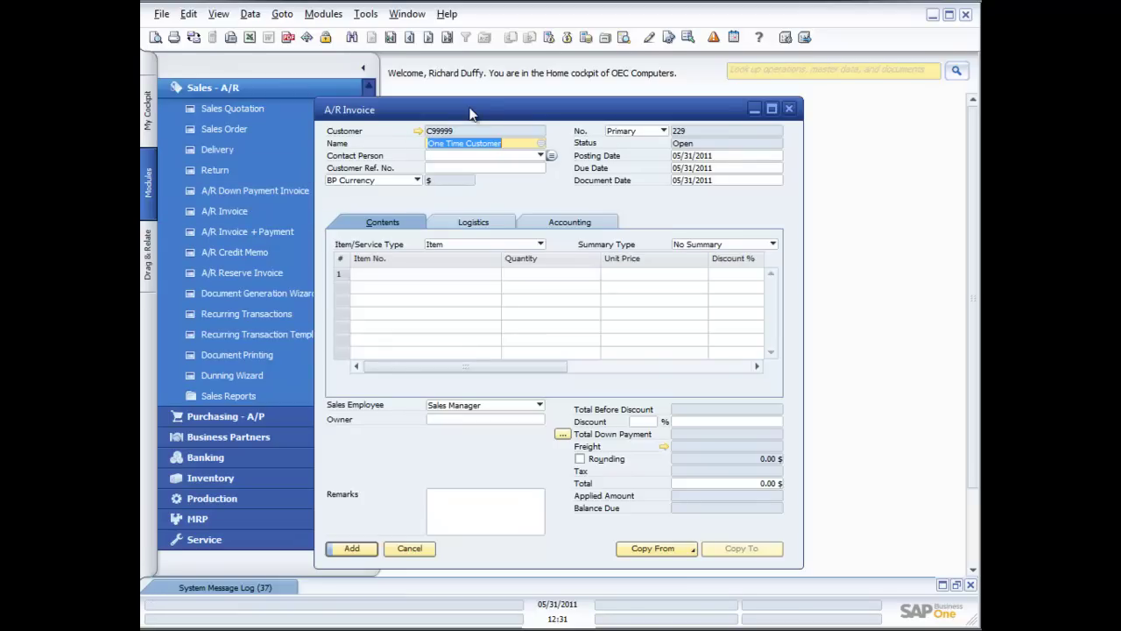
{"action": "left_click_drag", "start_coordinate": [470, 112], "coordinate": [551, 93]}
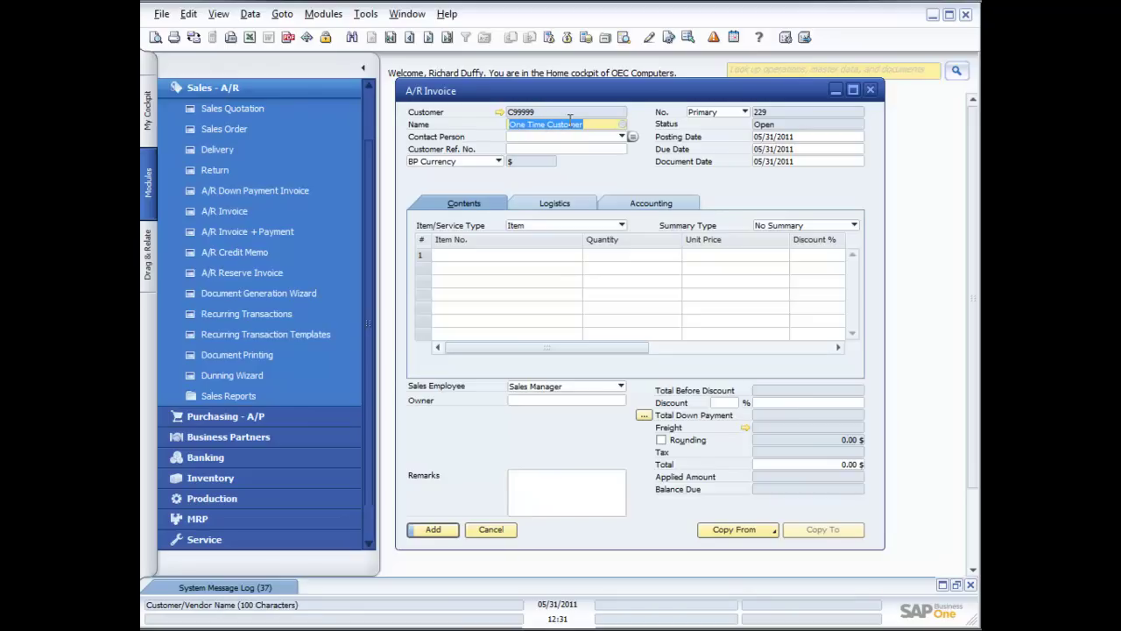
{"action": "left_click", "coordinate": [622, 123]}
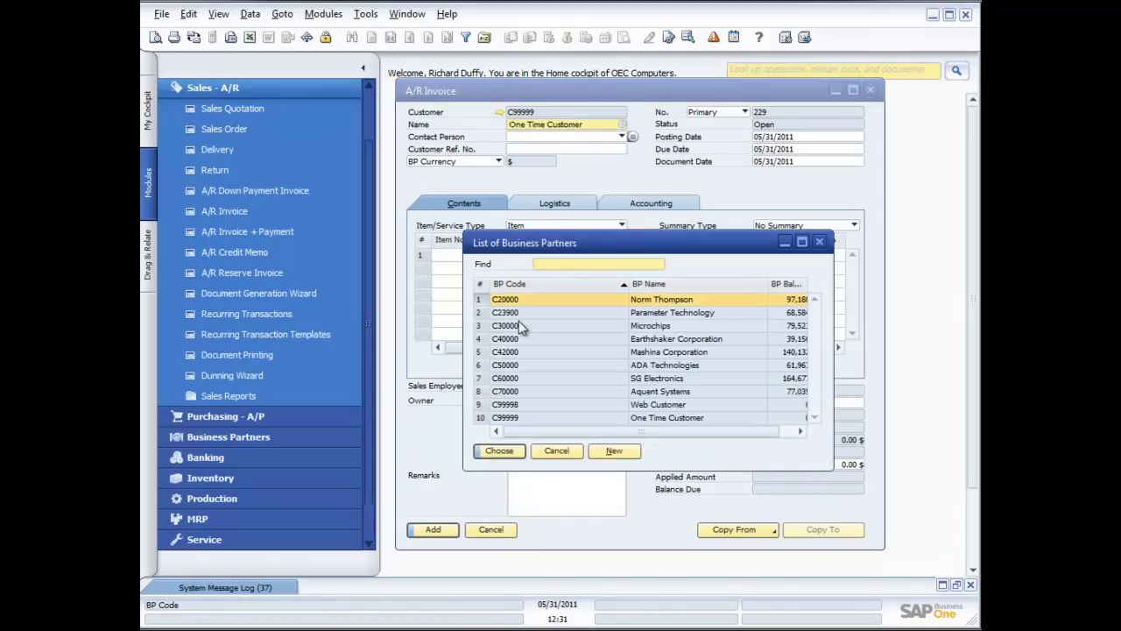
{"action": "double_click", "coordinate": [618, 339]}
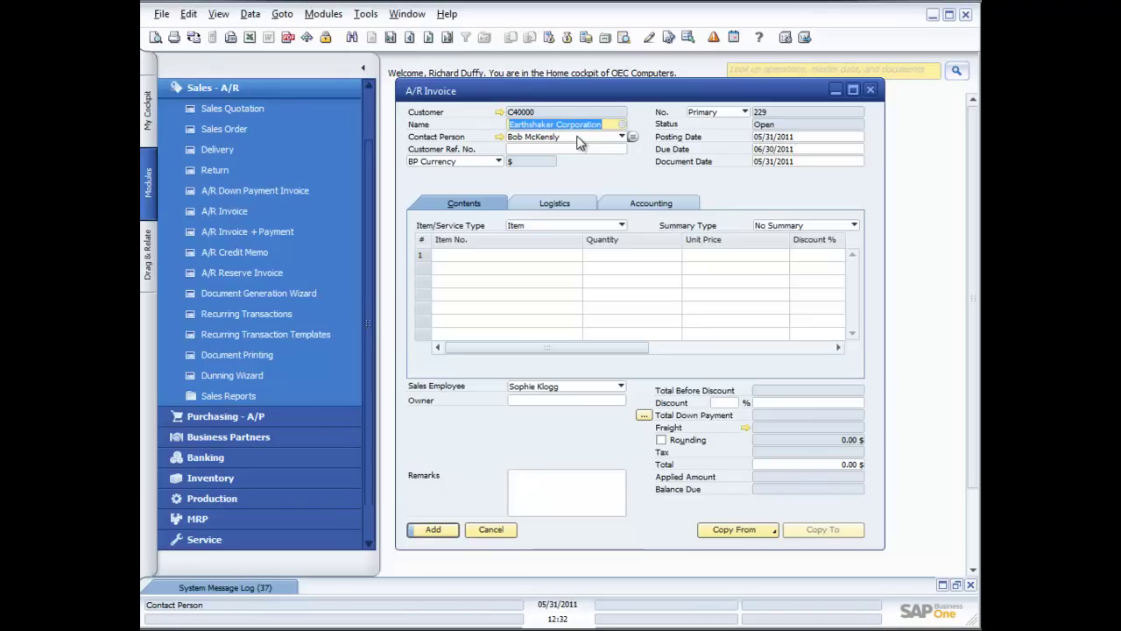
{"action": "left_click", "coordinate": [871, 91]}
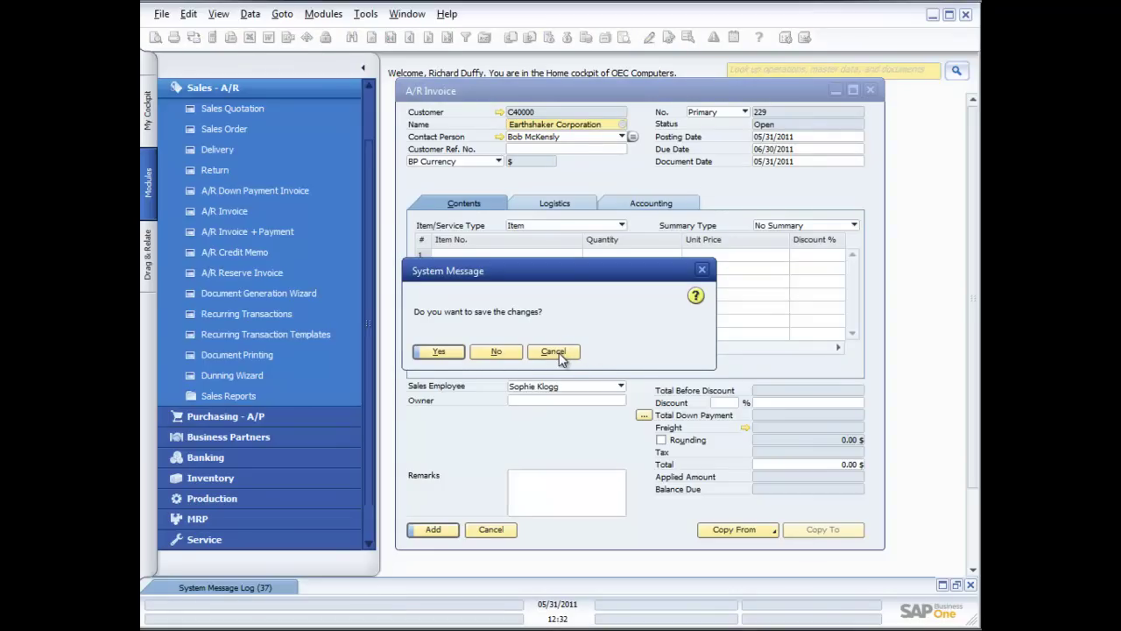
{"action": "left_click", "coordinate": [496, 351]}
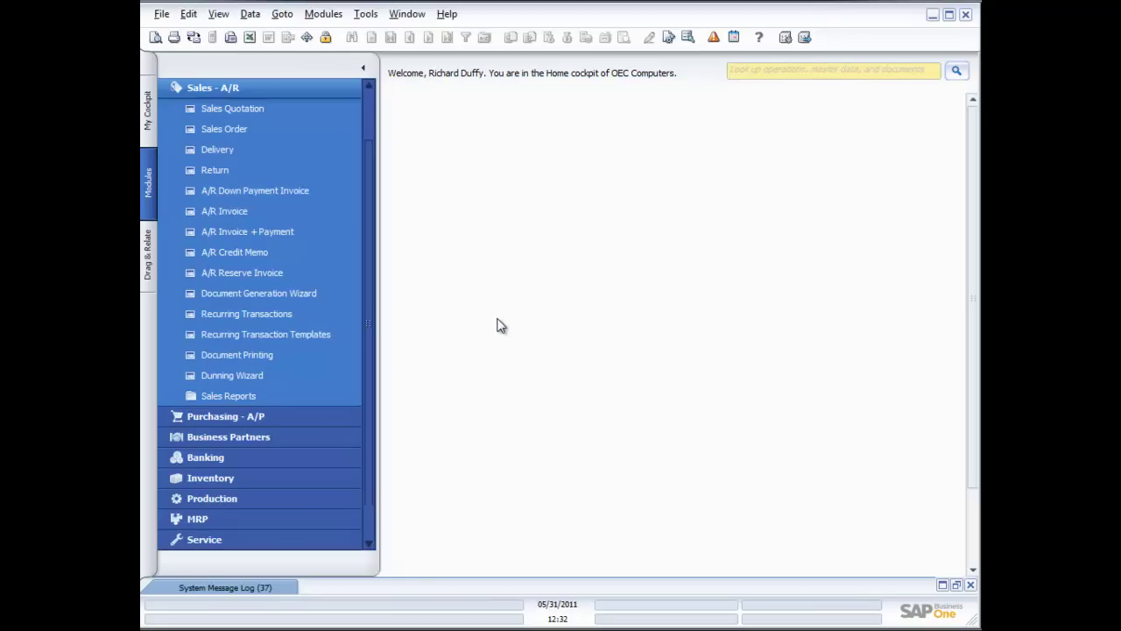
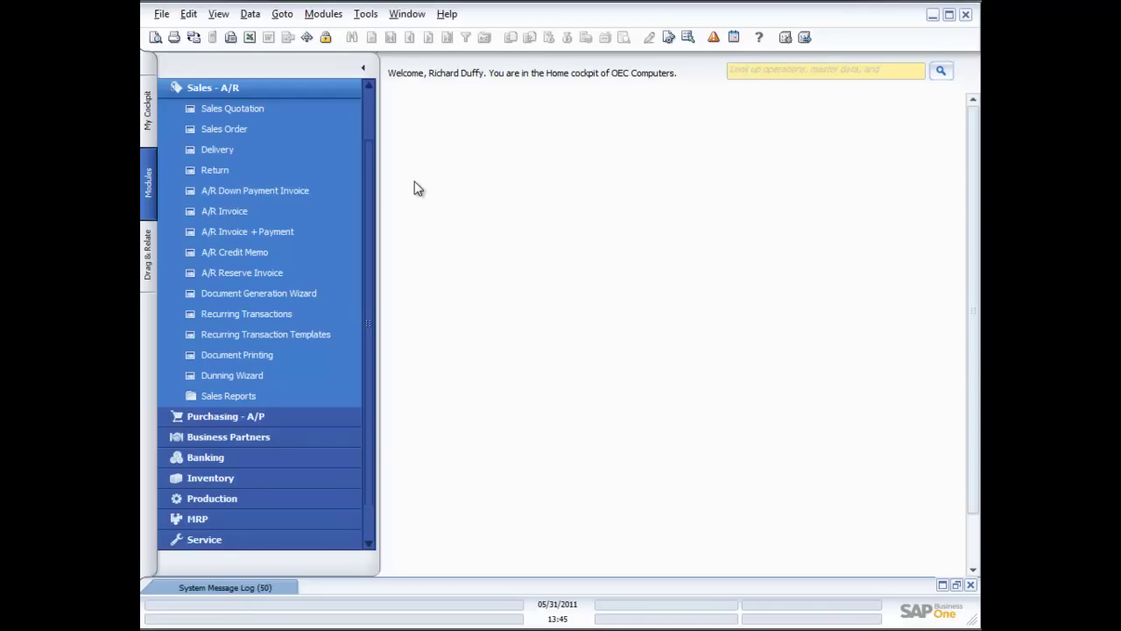
Start a new sales order for Earthshaker Corporation and set its item/service type to Service.
{"action": "left_click", "coordinate": [230, 129]}
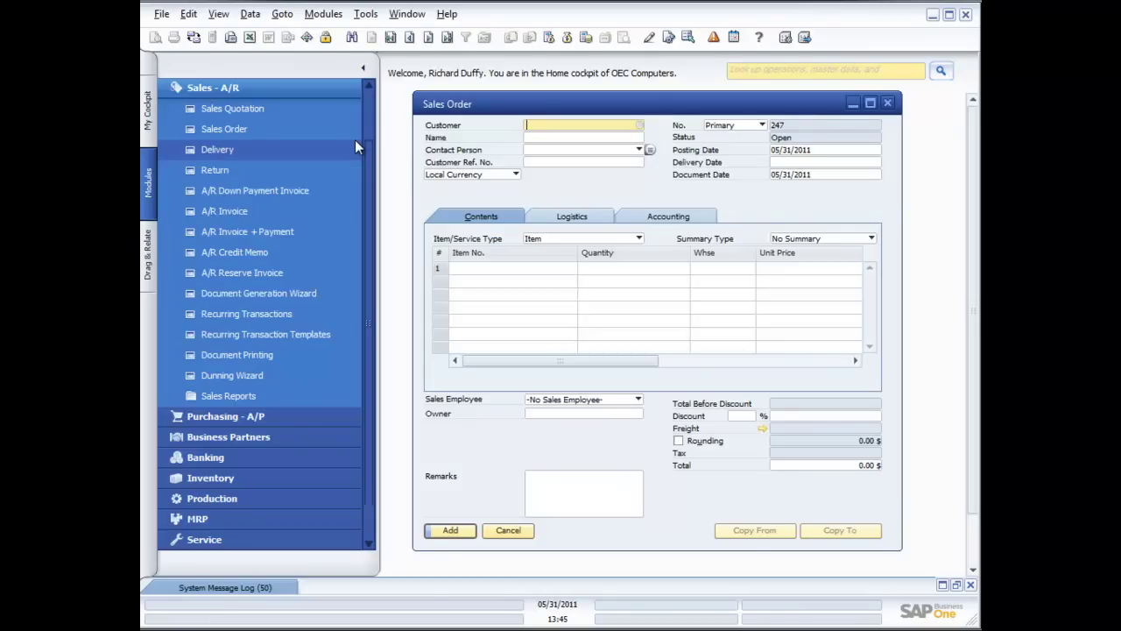
{"action": "left_click", "coordinate": [640, 125]}
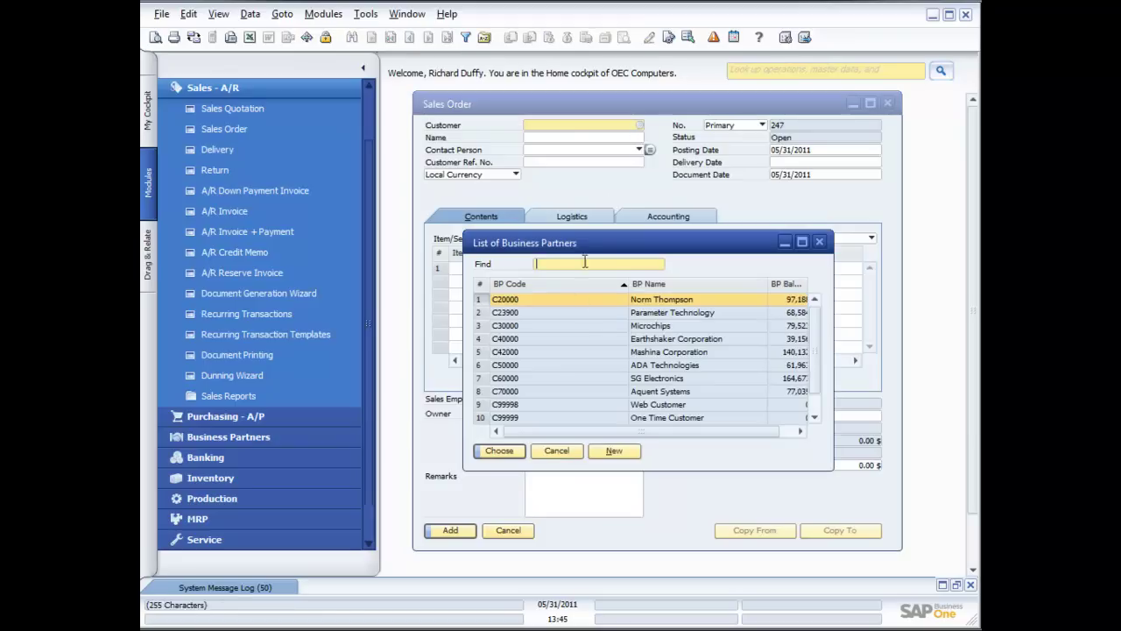
{"action": "double_click", "coordinate": [594, 341]}
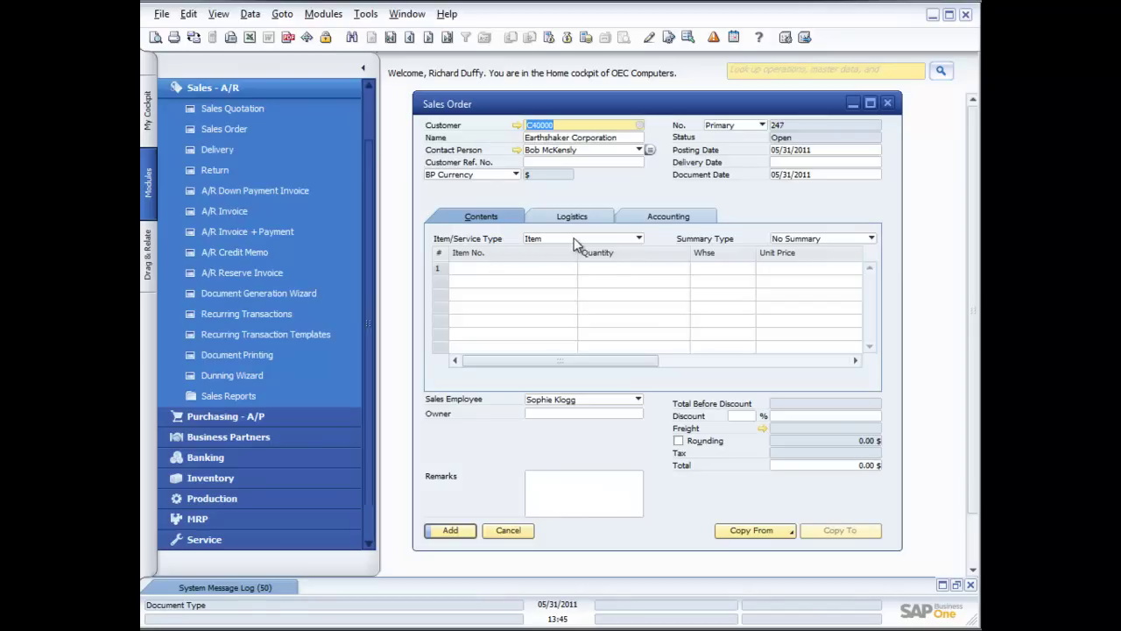
{"action": "left_click", "coordinate": [638, 238]}
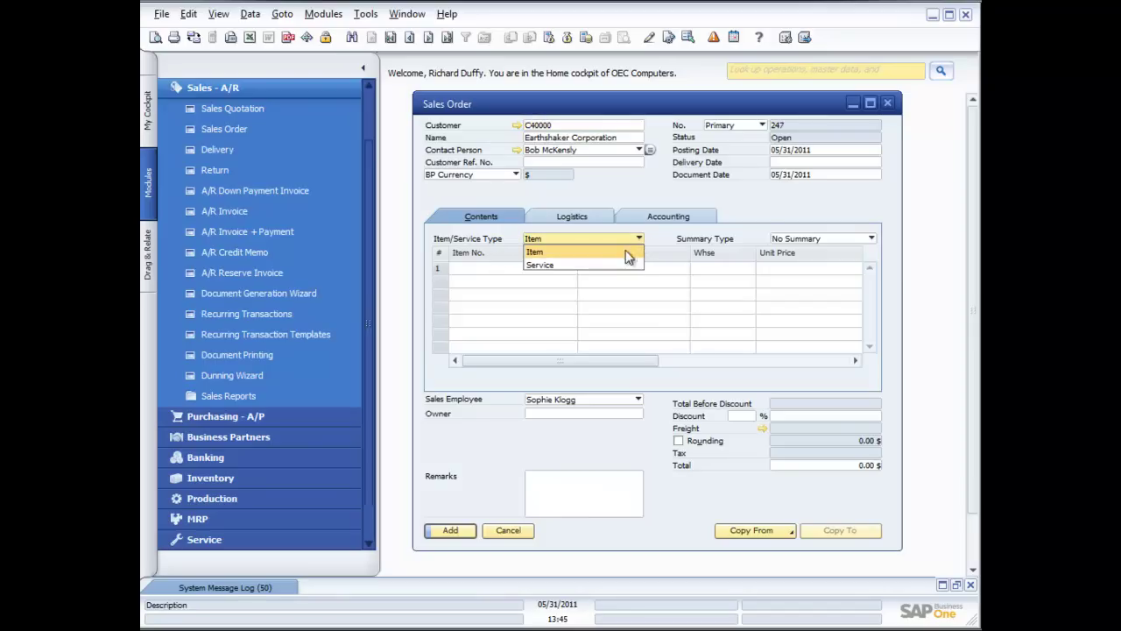
{"action": "left_click", "coordinate": [617, 265]}
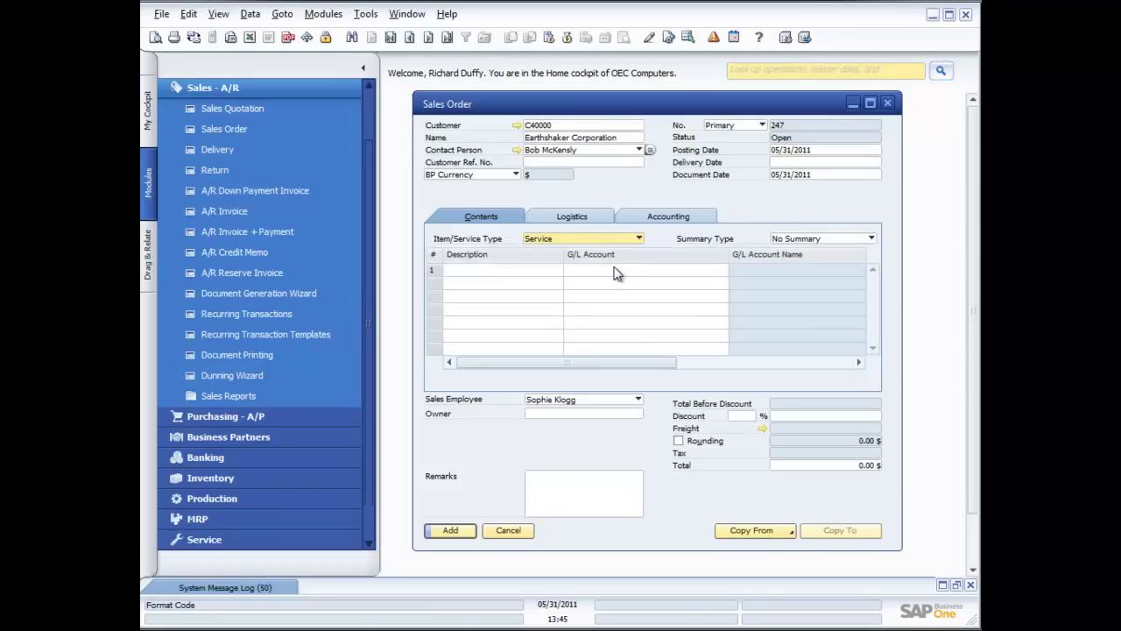
Describe the first service line as "Installation of printers on site".
{"action": "left_click", "coordinate": [532, 272]}
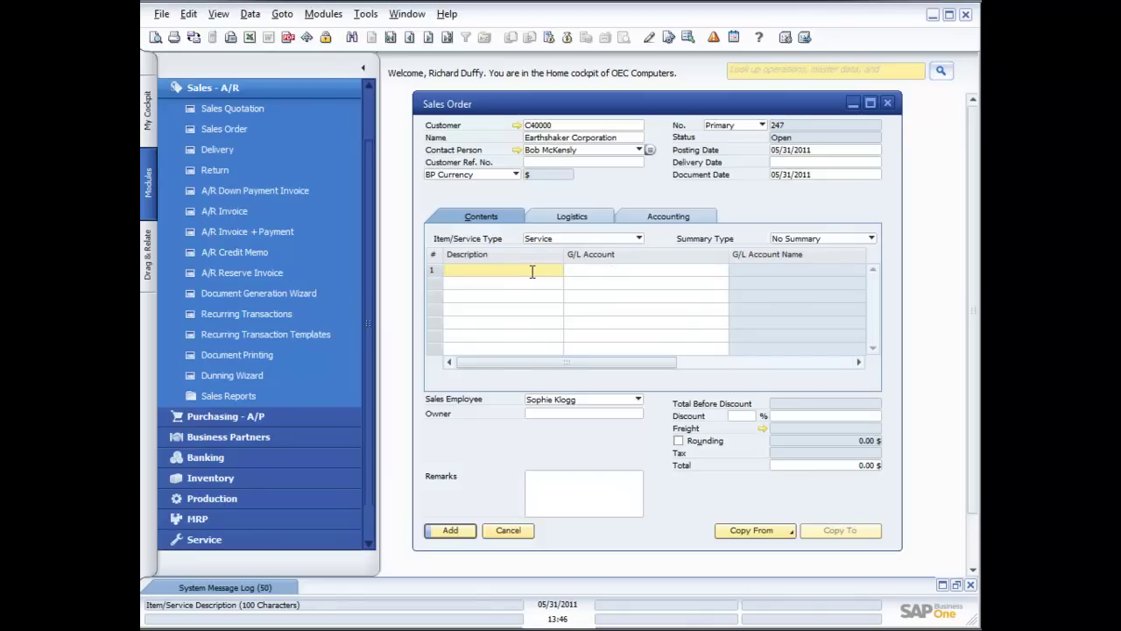
{"action": "type", "text": "Installation of pri"}
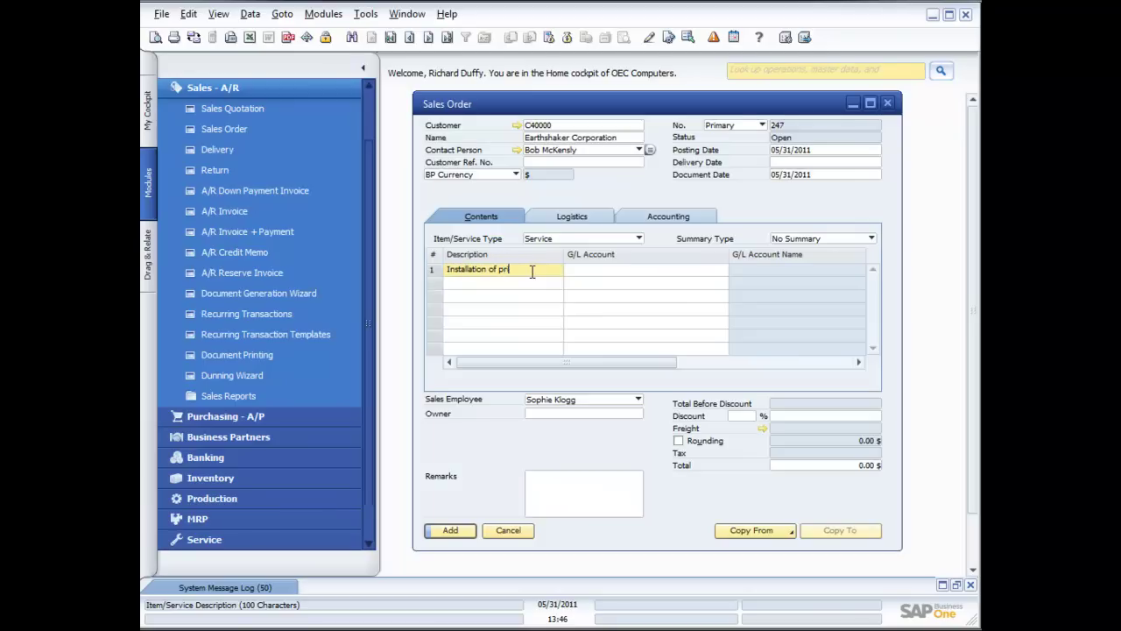
{"action": "type", "text": "nters on site"}
Assign the Sales Revenues - Domestic (HO, USA, GA) G/L account to the printer installation line.
{"action": "left_click", "coordinate": [618, 272]}
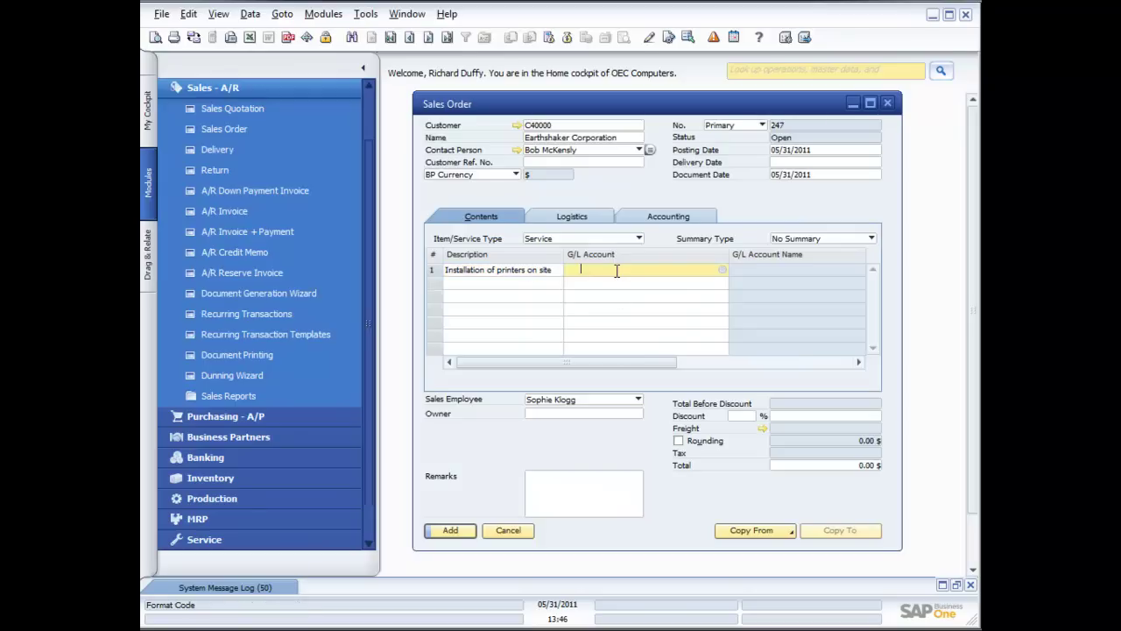
{"action": "left_click", "coordinate": [725, 270]}
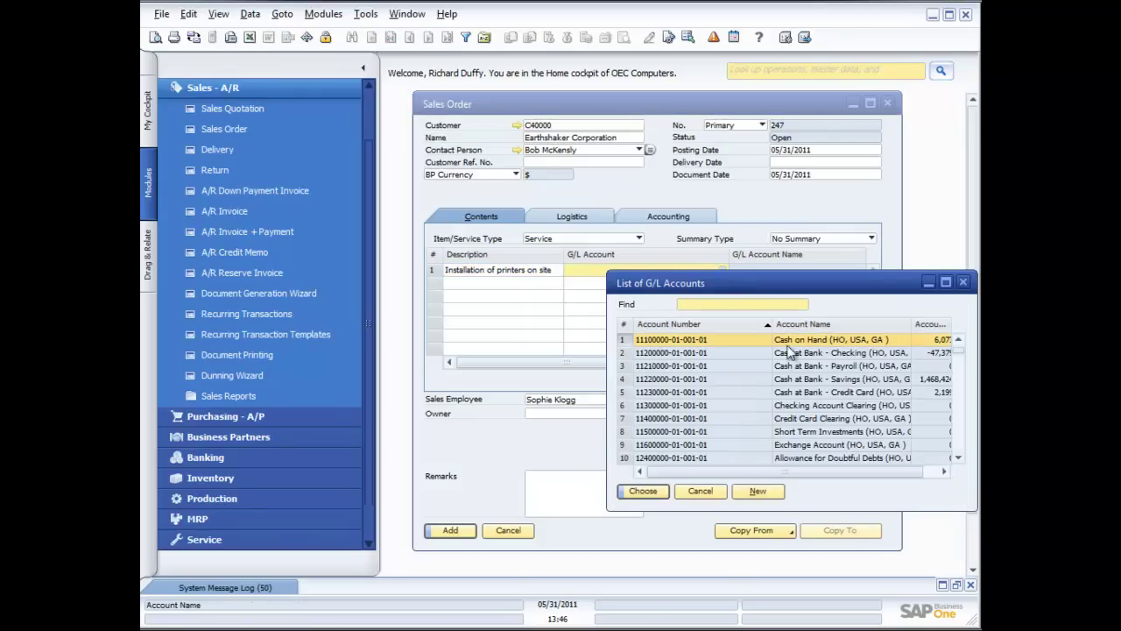
{"action": "left_click", "coordinate": [960, 441]}
{"action": "left_click", "coordinate": [960, 440]}
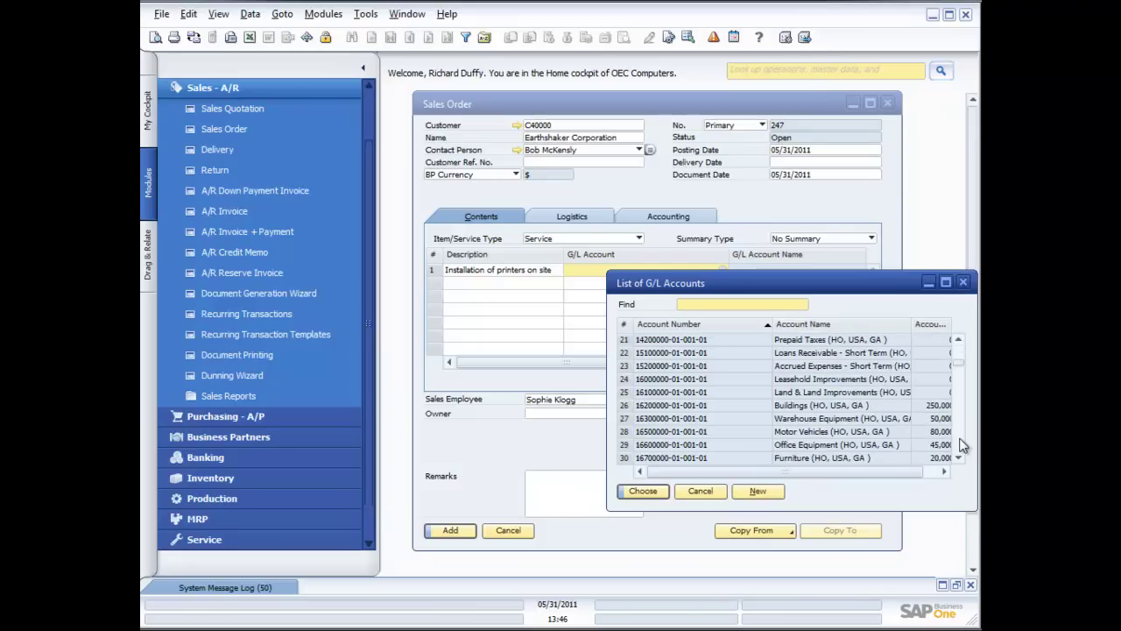
{"action": "left_click", "coordinate": [960, 441]}
{"action": "left_click", "coordinate": [960, 441]}
{"action": "left_click", "coordinate": [960, 441]}
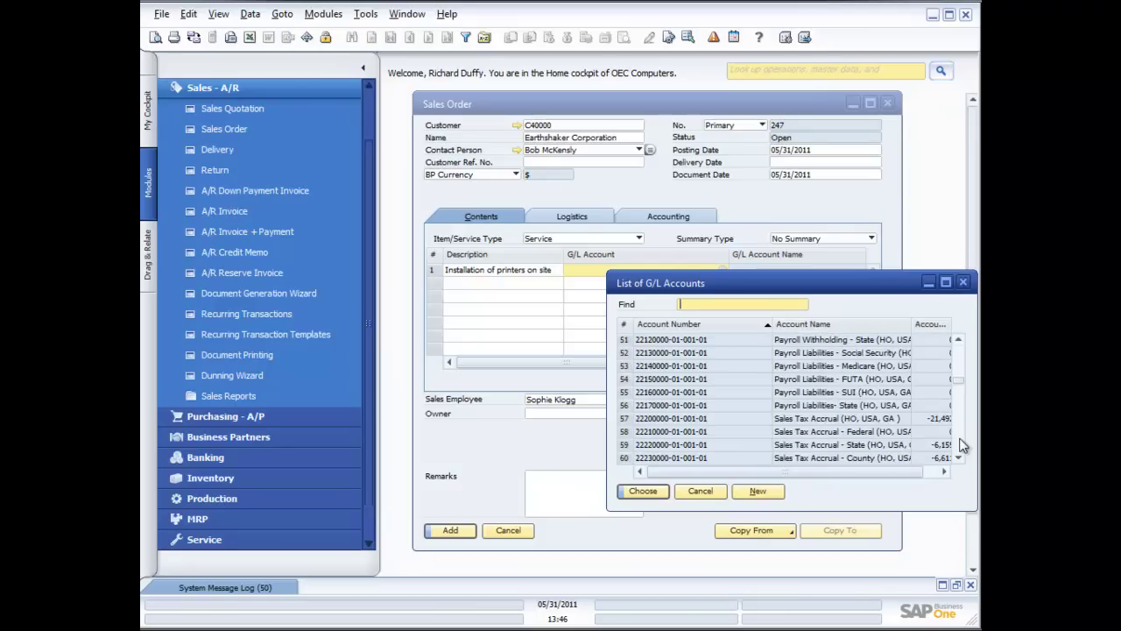
{"action": "left_click", "coordinate": [960, 440]}
{"action": "left_click", "coordinate": [960, 441]}
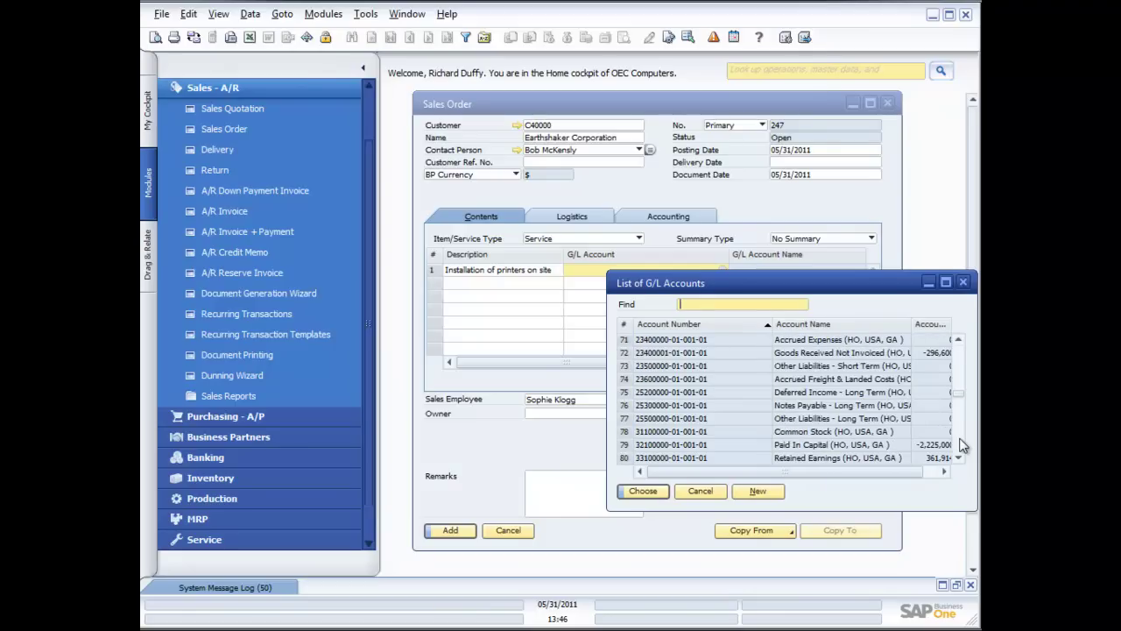
{"action": "left_click", "coordinate": [960, 441]}
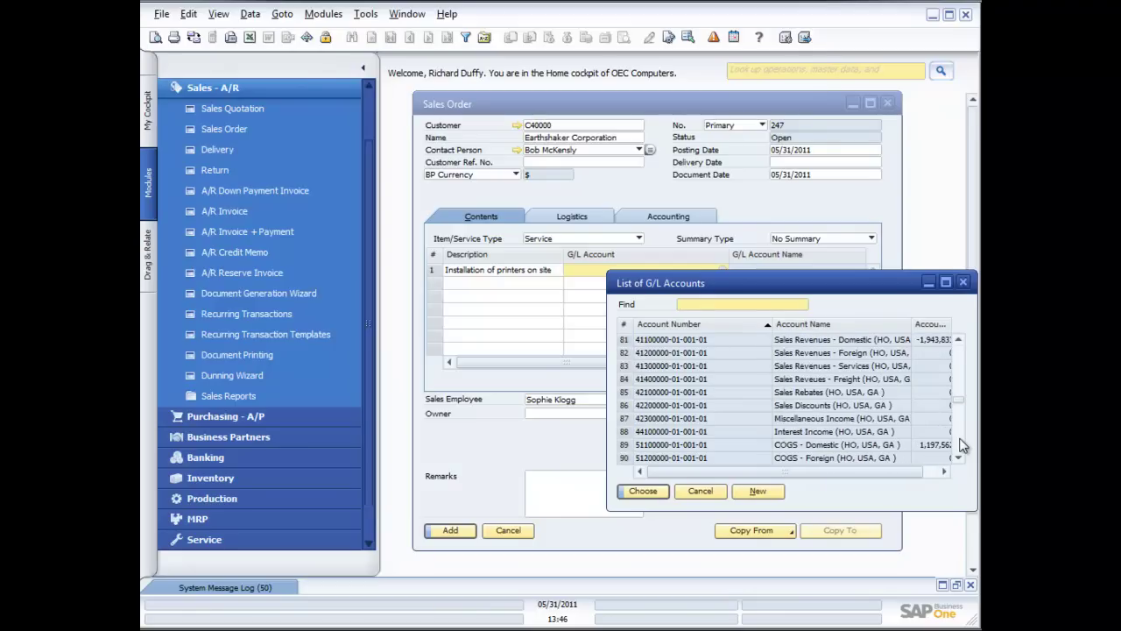
{"action": "double_click", "coordinate": [815, 341]}
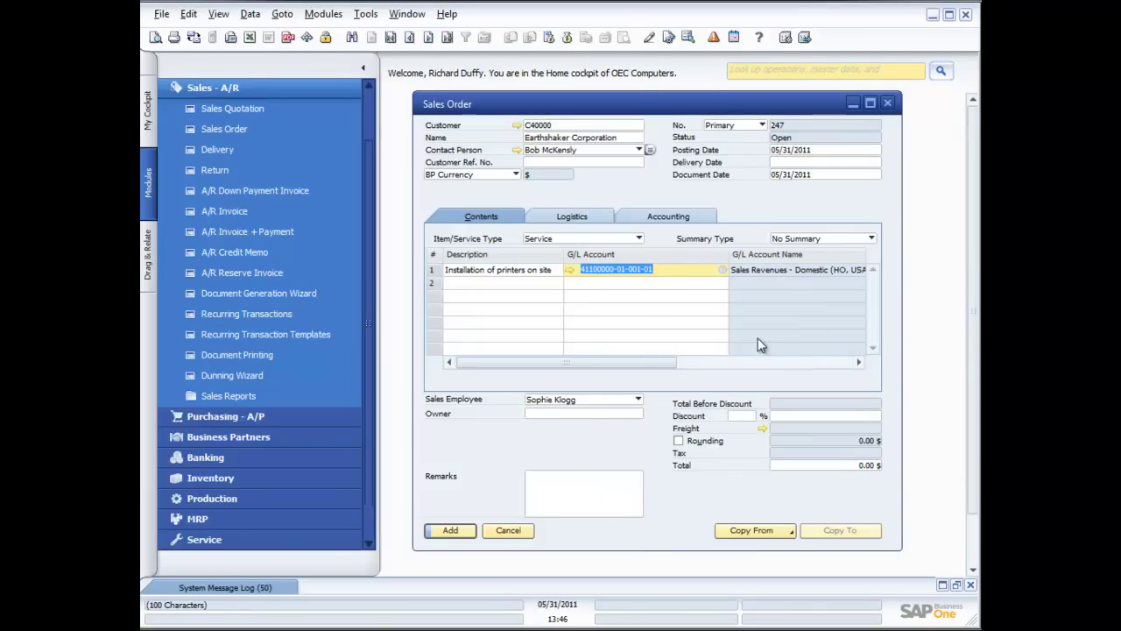
Set the installation line's total to 250.00 and add the service sales order.
{"action": "left_click_drag", "start_coordinate": [668, 361], "coordinate": [856, 367]}
{"action": "left_click", "coordinate": [793, 268]}
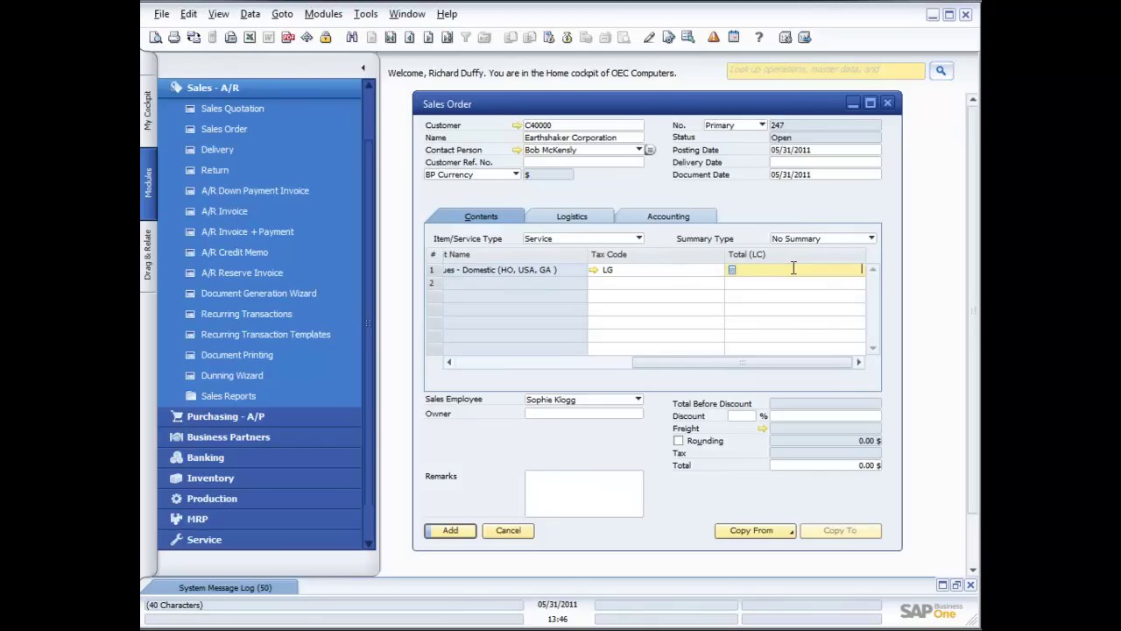
{"action": "type", "text": "250.00"}
{"action": "key", "text": "Tab"}
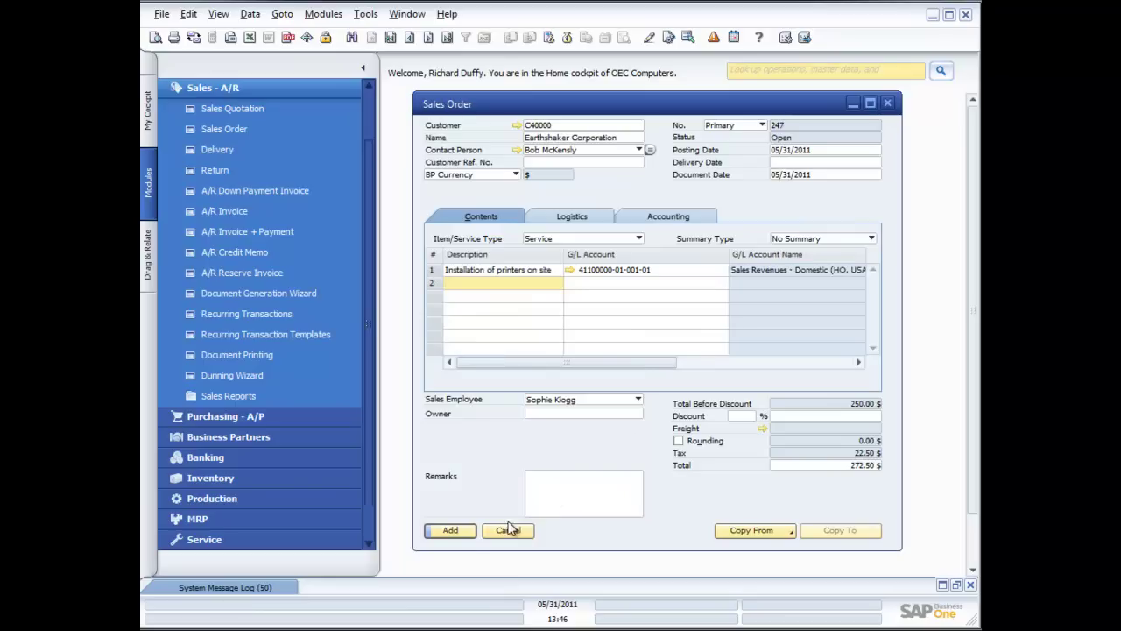
{"action": "left_click", "coordinate": [452, 532]}
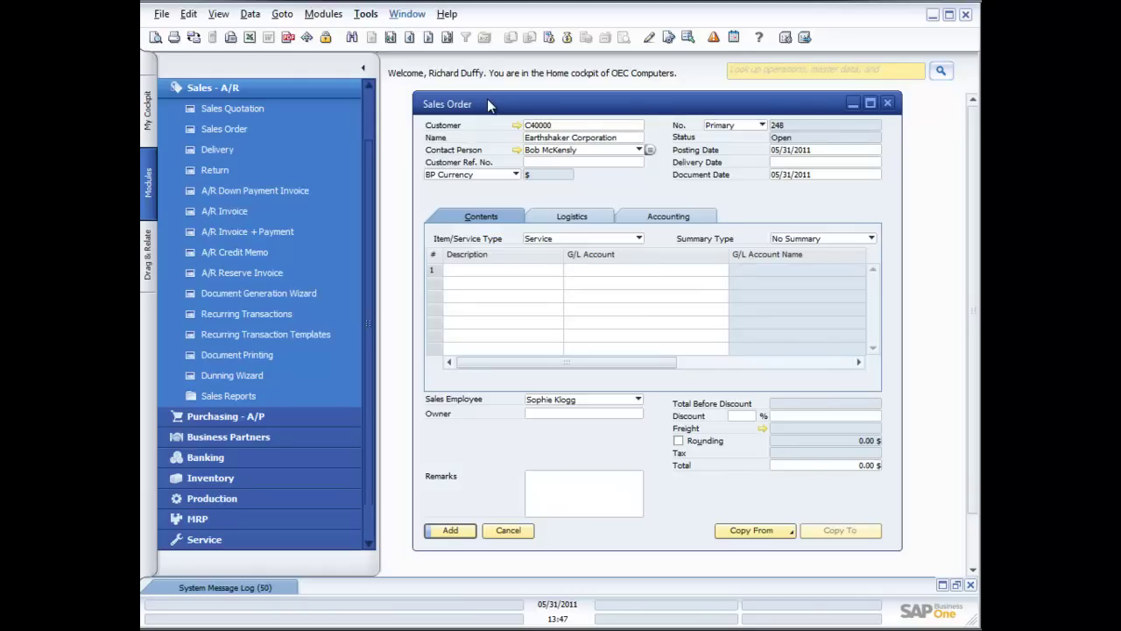
Bring up the service sales order just added and copy it to an A/R invoice.
{"action": "left_click", "coordinate": [429, 39]}
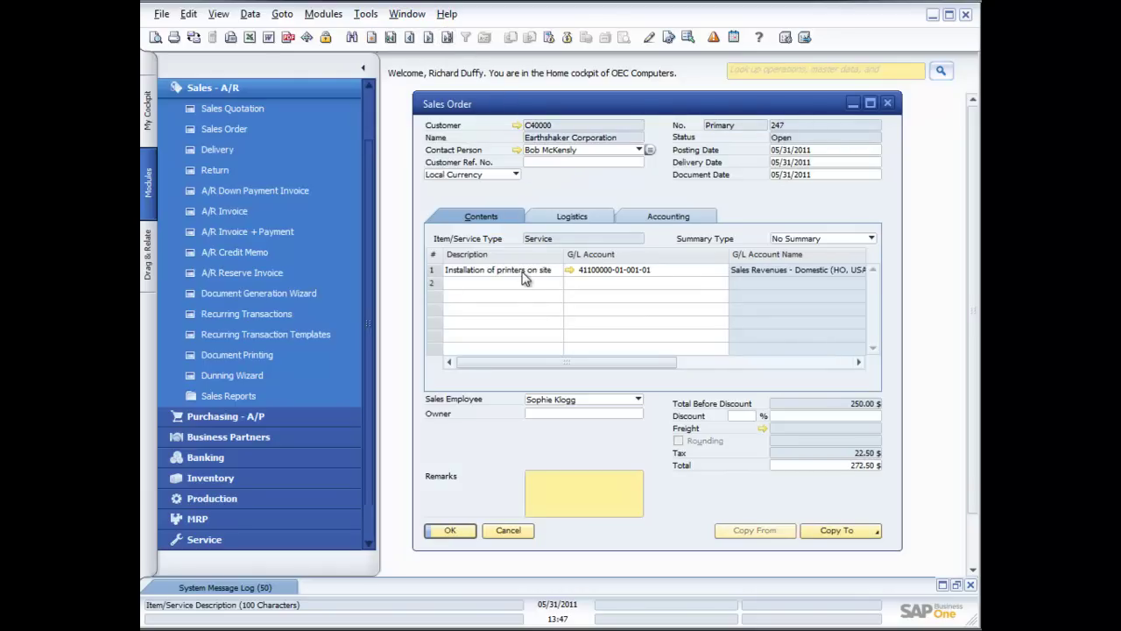
{"action": "left_click", "coordinate": [853, 532]}
{"action": "left_click", "coordinate": [854, 532]}
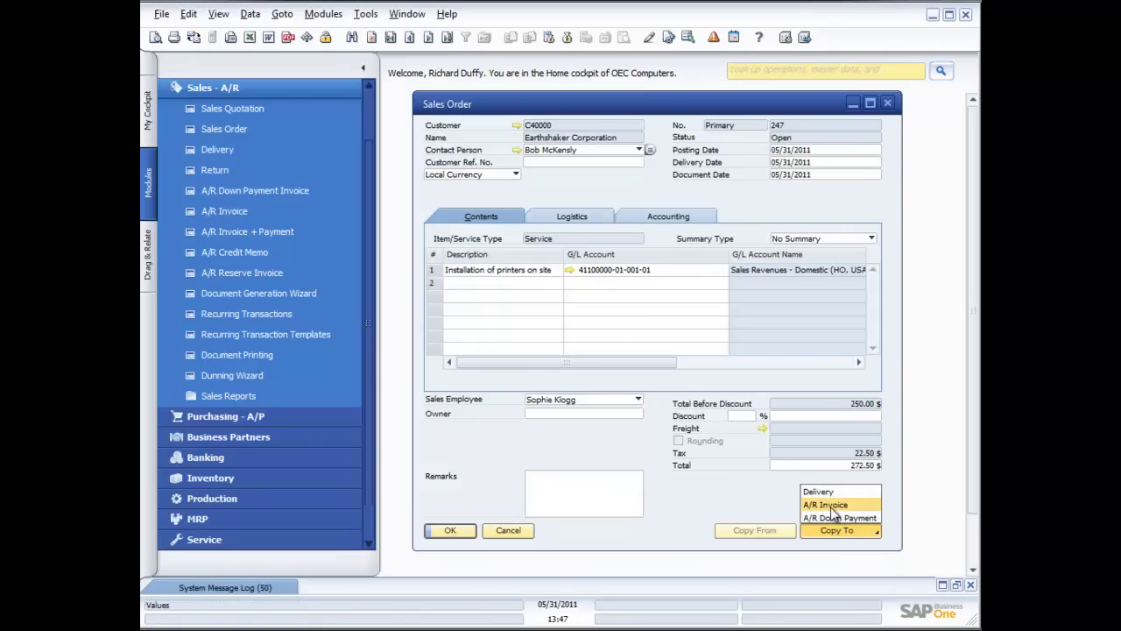
{"action": "left_click", "coordinate": [830, 505]}
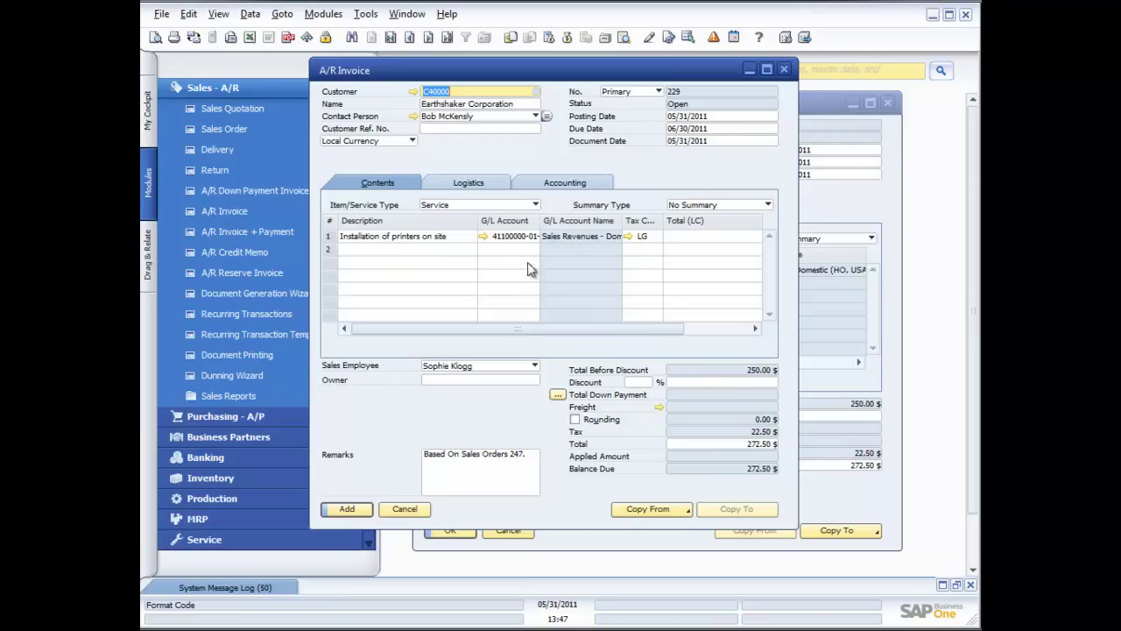
Add the service A/R invoice to the system, confirm the addition, and close the invoice form.
{"action": "left_click", "coordinate": [348, 508]}
{"action": "left_click", "coordinate": [393, 324]}
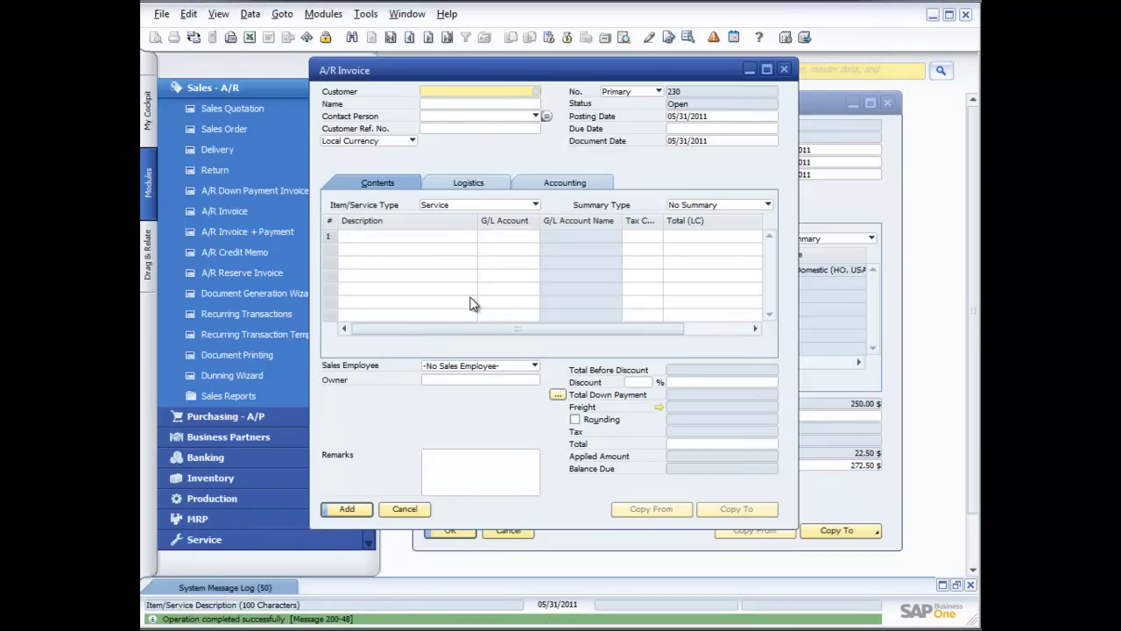
{"action": "left_click", "coordinate": [784, 70]}
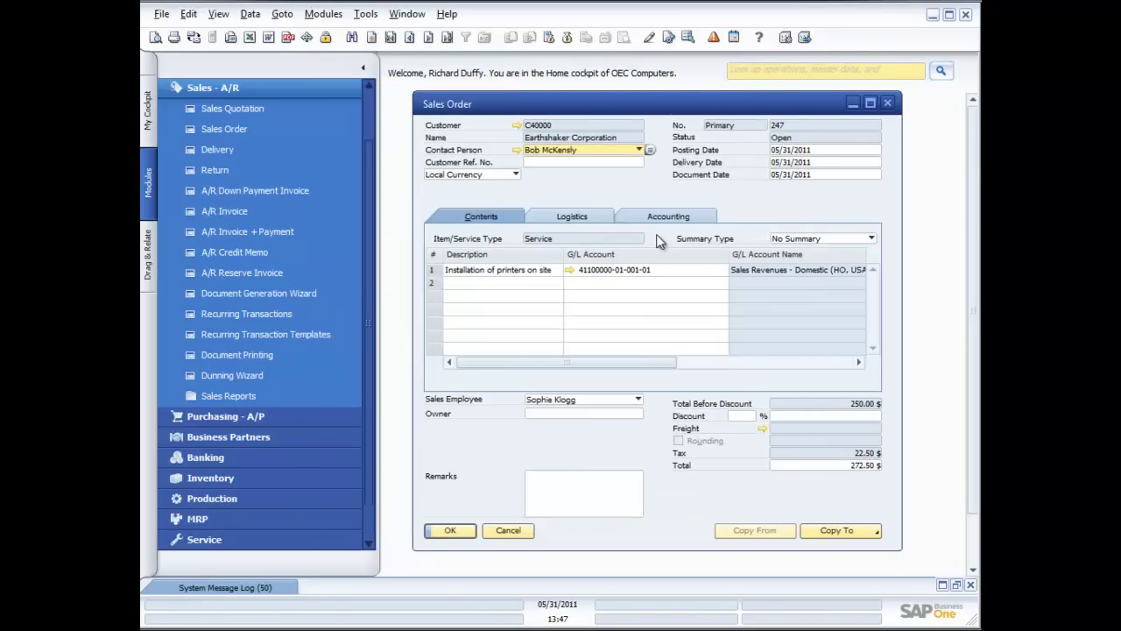